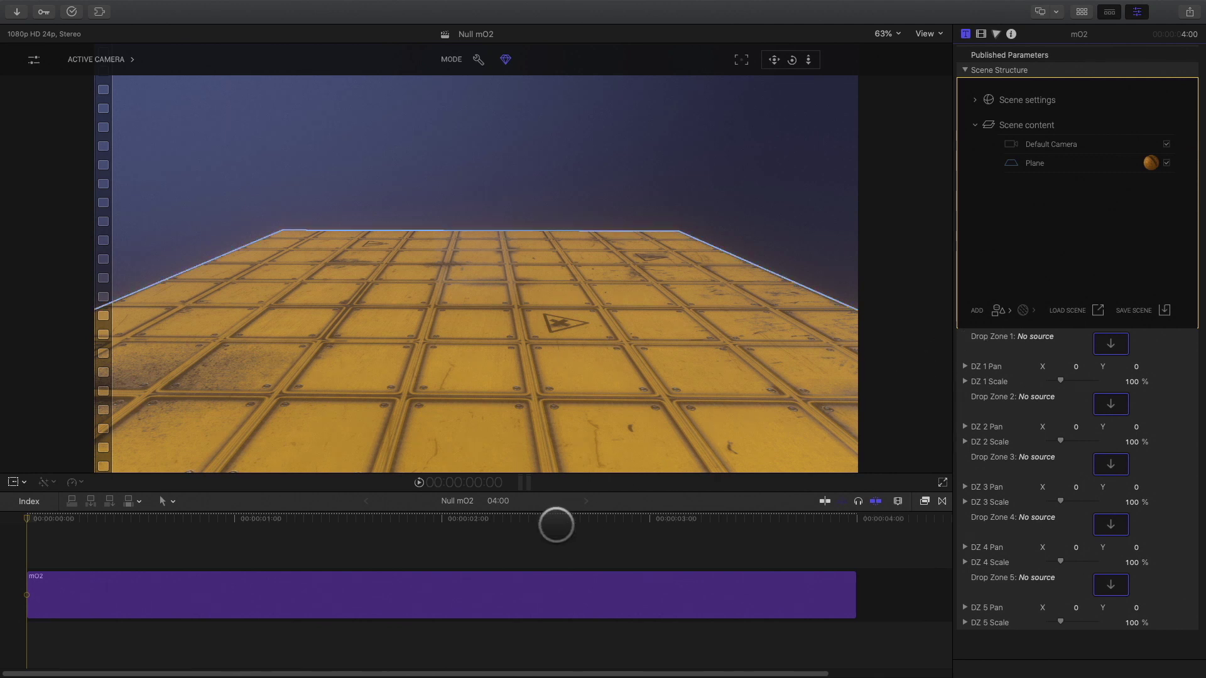
Add a Cube primitive to the scene on the yellow floor
click(1167, 163)
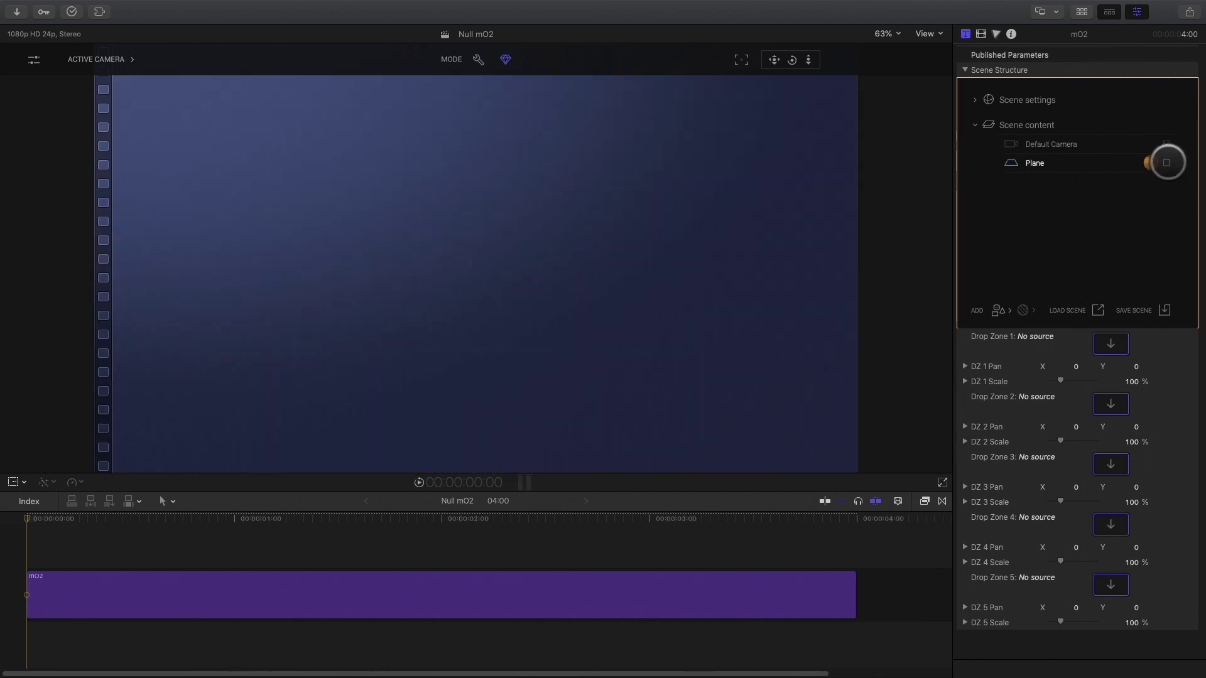
click(1167, 163)
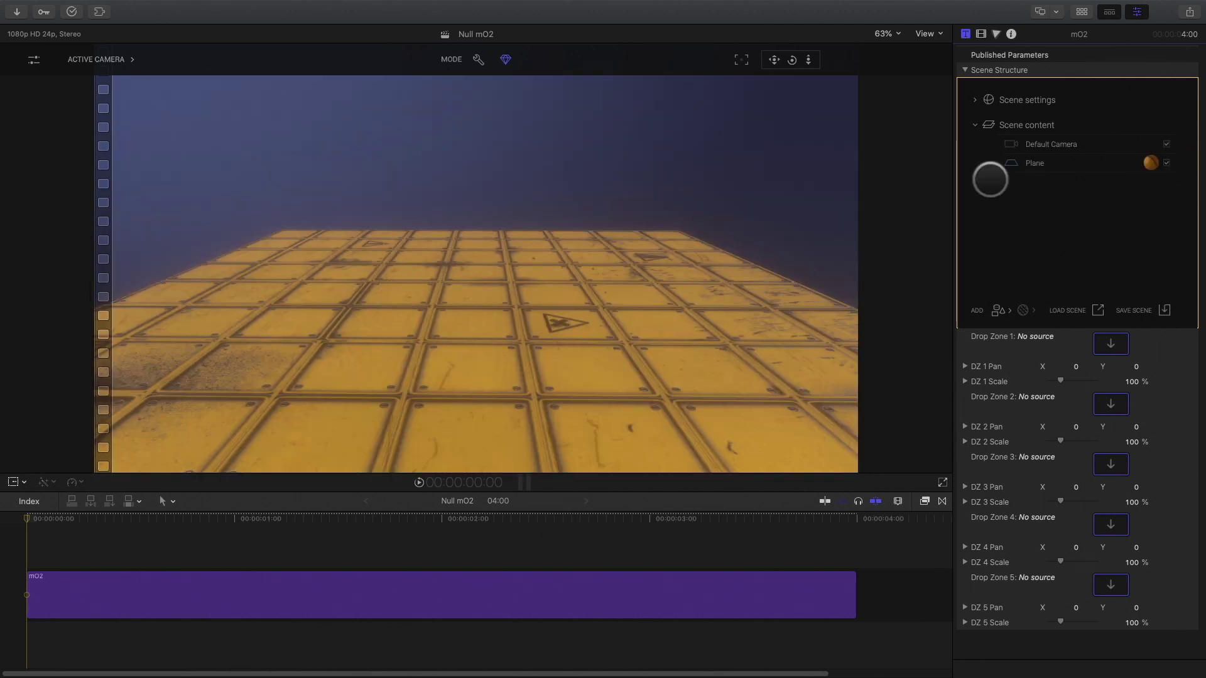
click(1008, 318)
mouse_move(1032, 314)
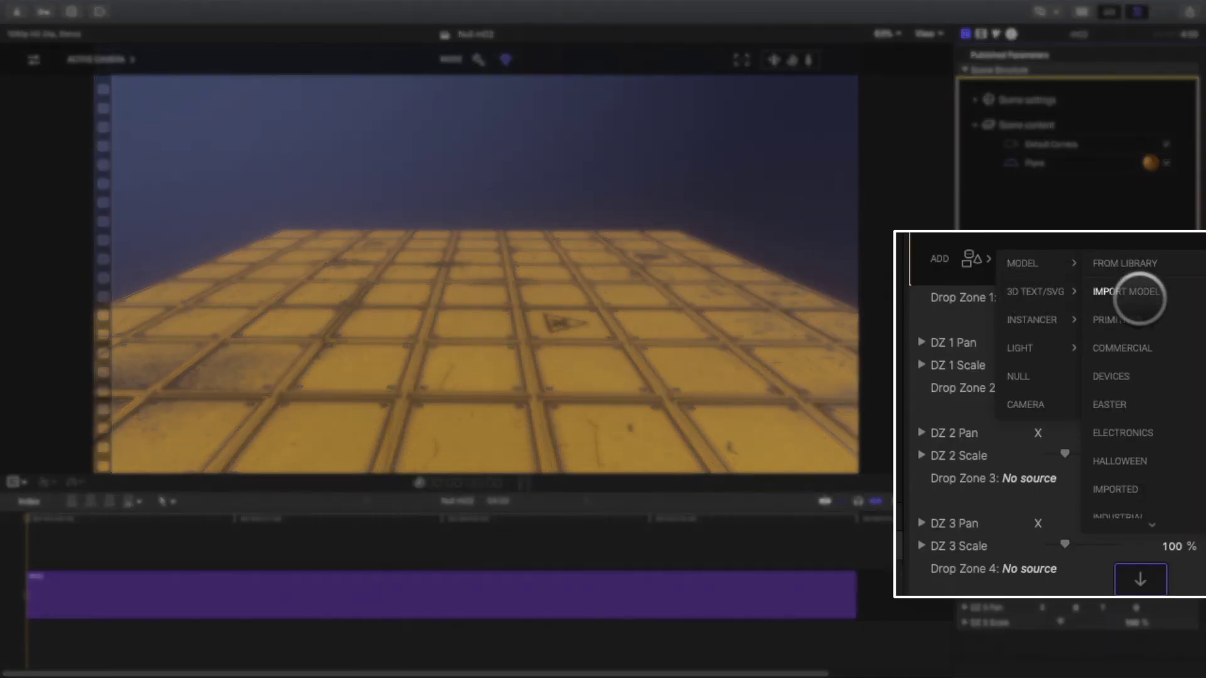
click(1158, 430)
click(1009, 258)
Texture the cube with the SCI-FI 'Sci-fi Panels 2' library material
click(1050, 291)
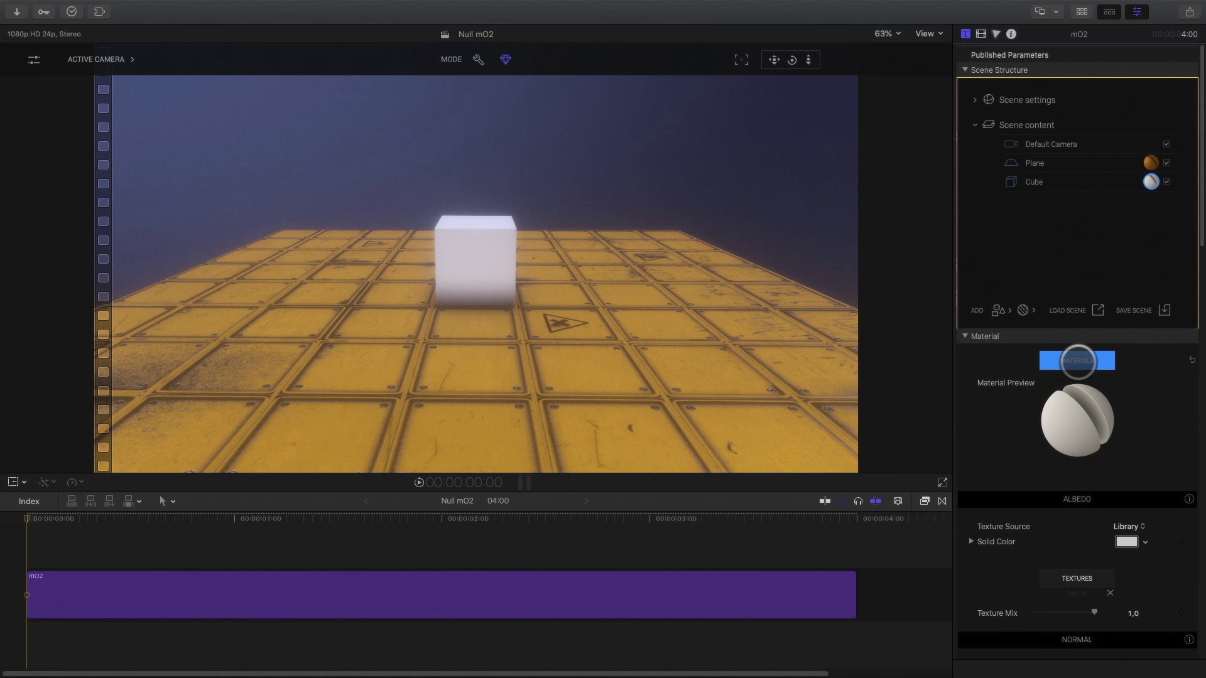
click(1077, 360)
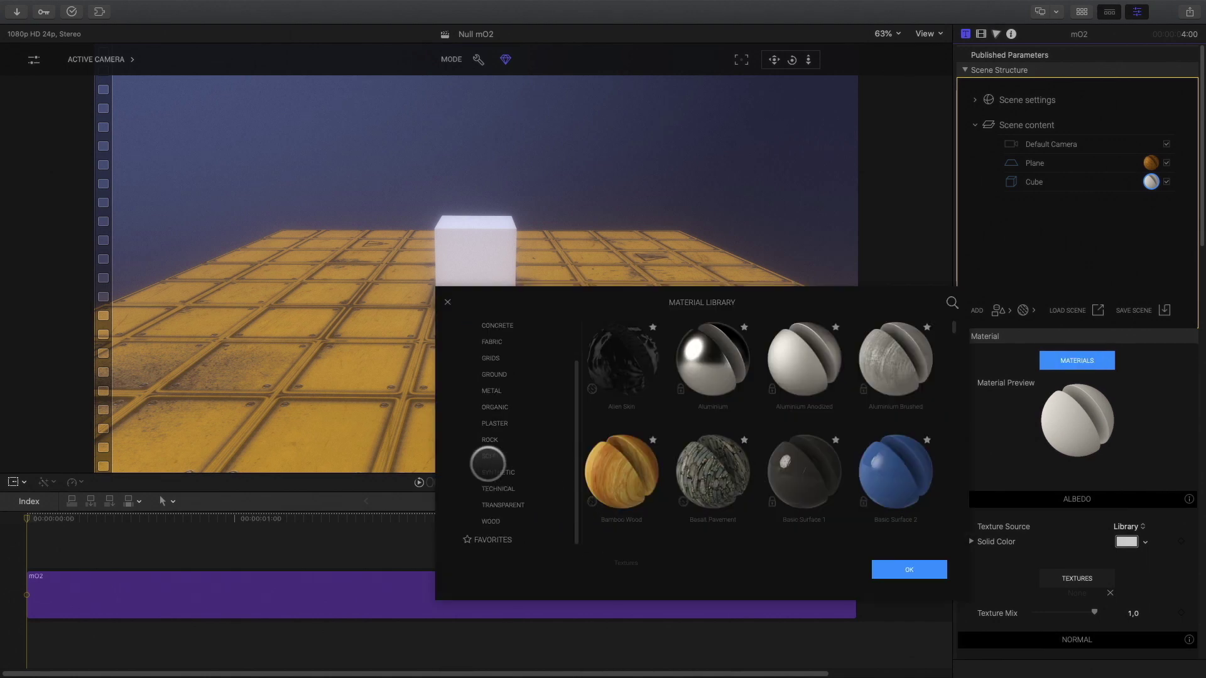
click(488, 456)
click(714, 362)
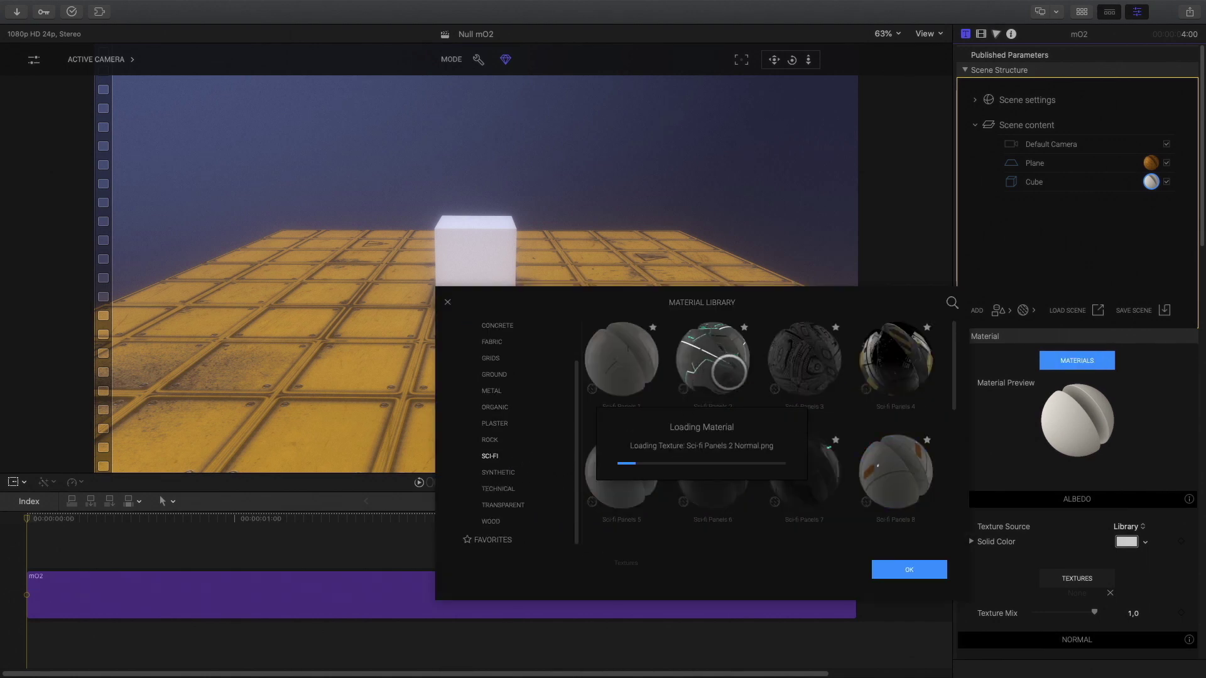
click(895, 570)
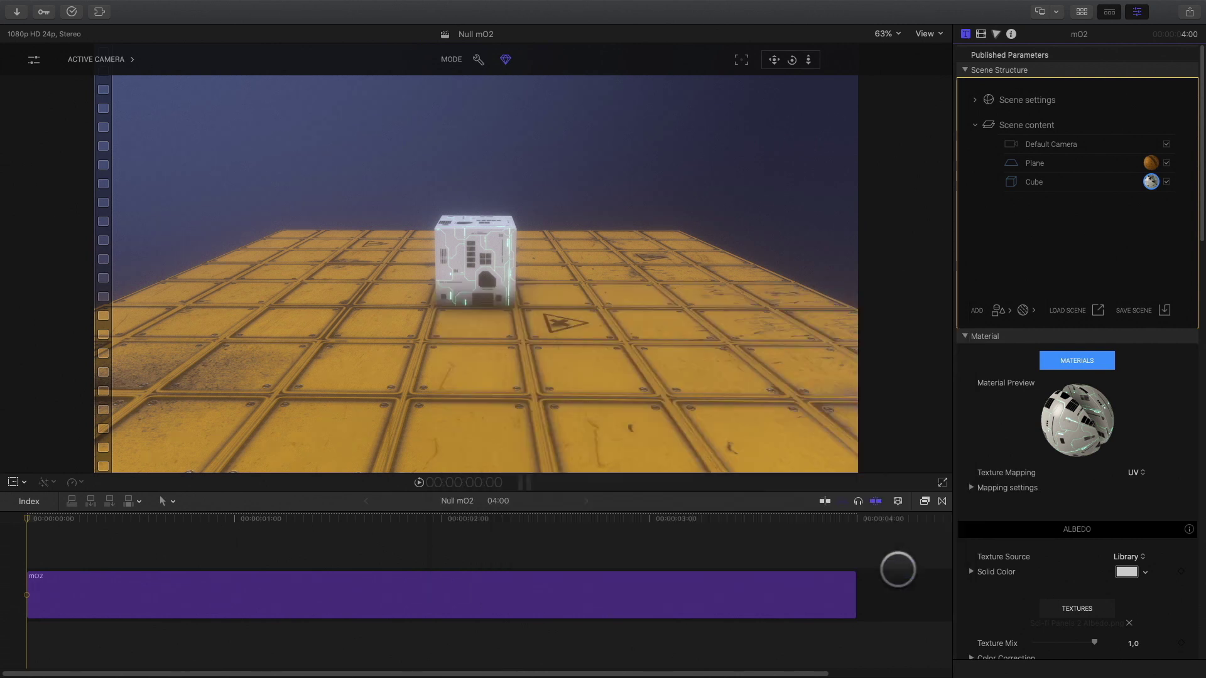
Slide the floor plane right to Position X 1,82, leaving the cube near its left side
drag(777, 73, 773, 58)
click(450, 245)
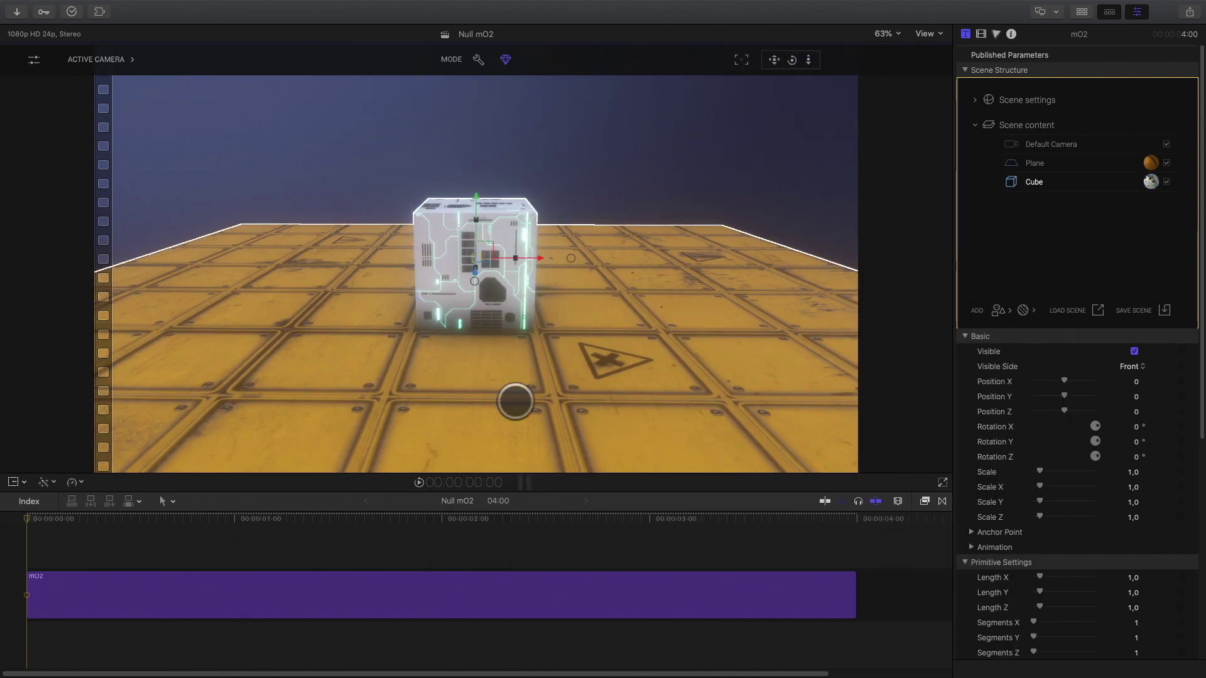
click(603, 395)
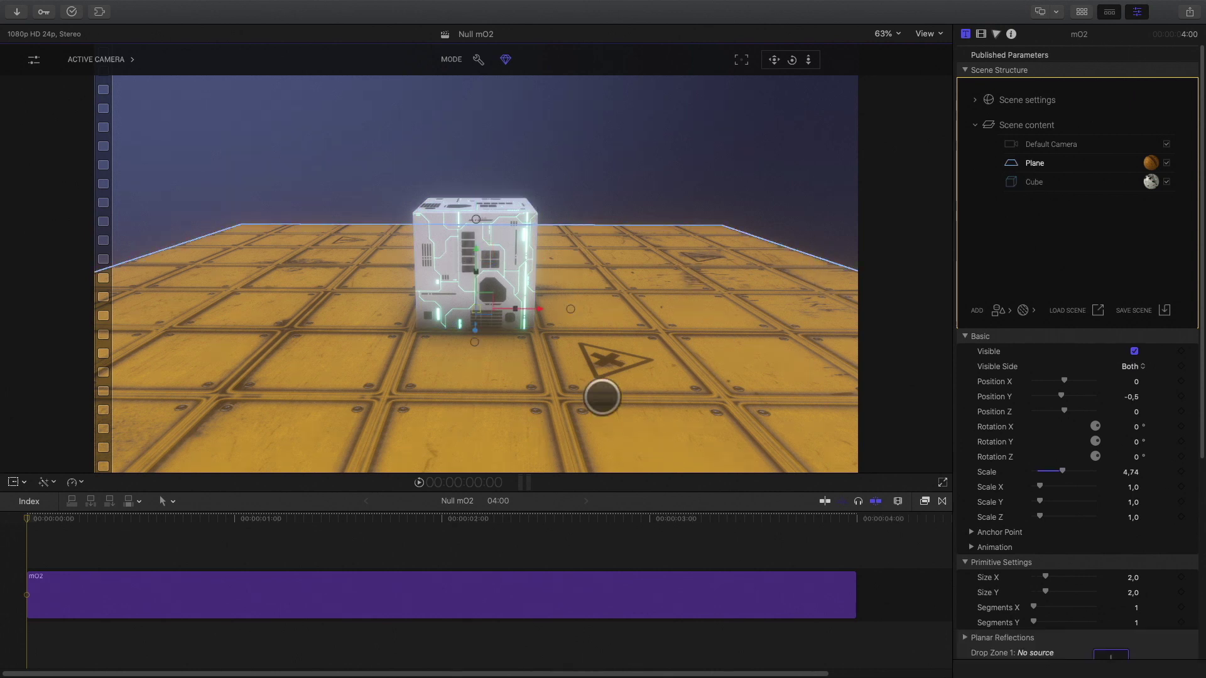
drag(546, 350, 732, 307)
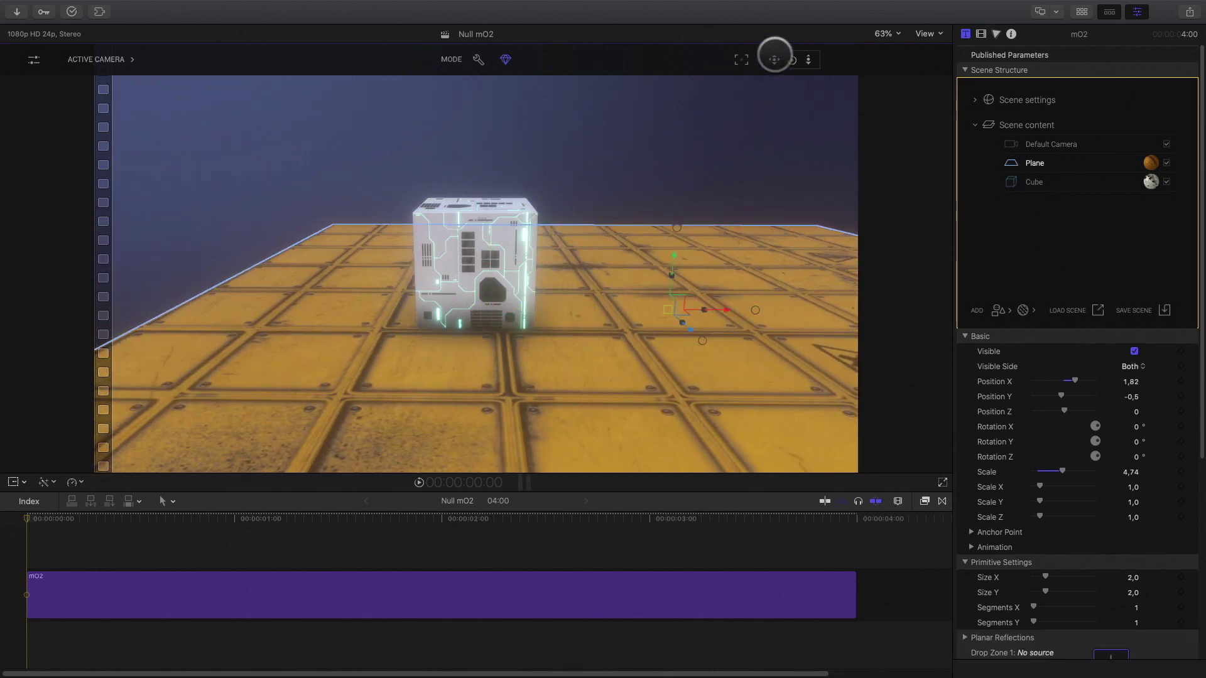
drag(773, 59, 598, 58)
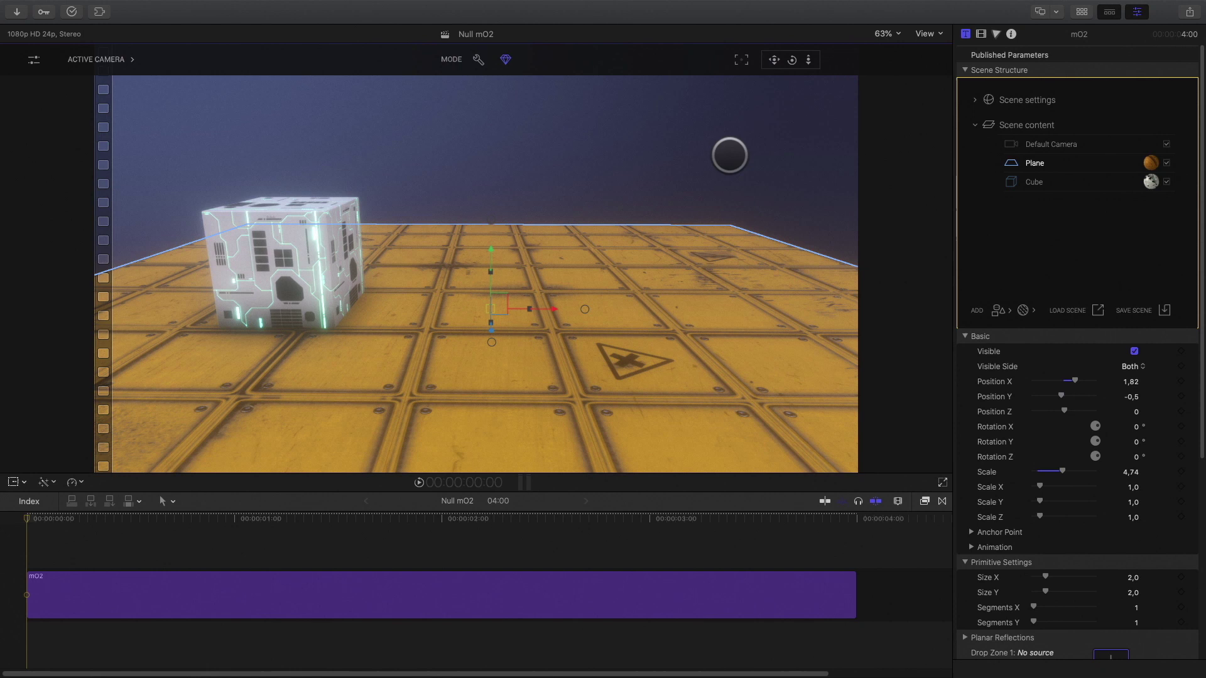
Tumble the cube freely to test rotation, then reset it upright
click(274, 267)
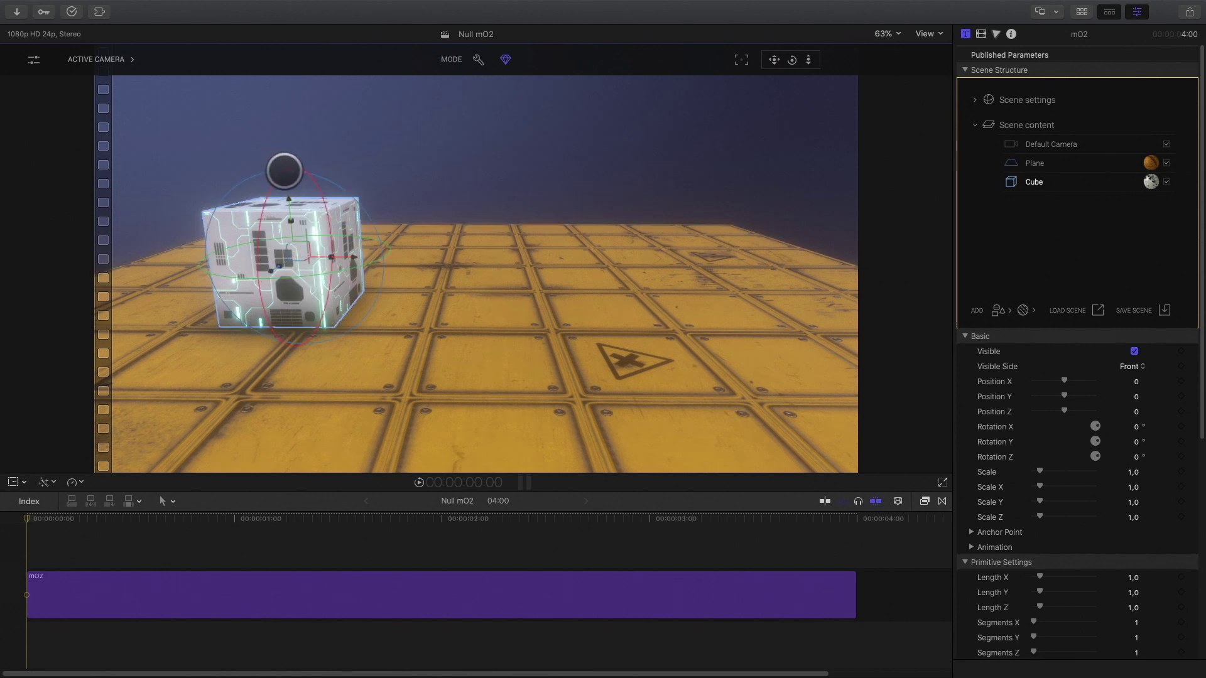
drag(277, 180, 406, 126)
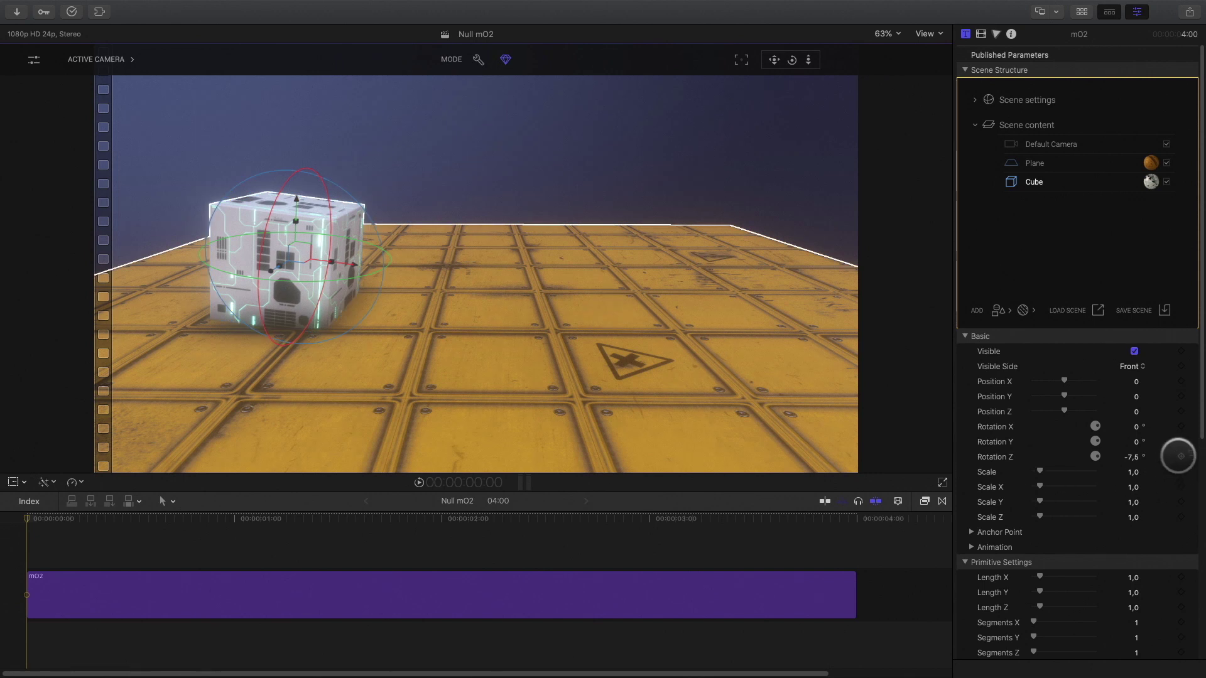
click(1179, 456)
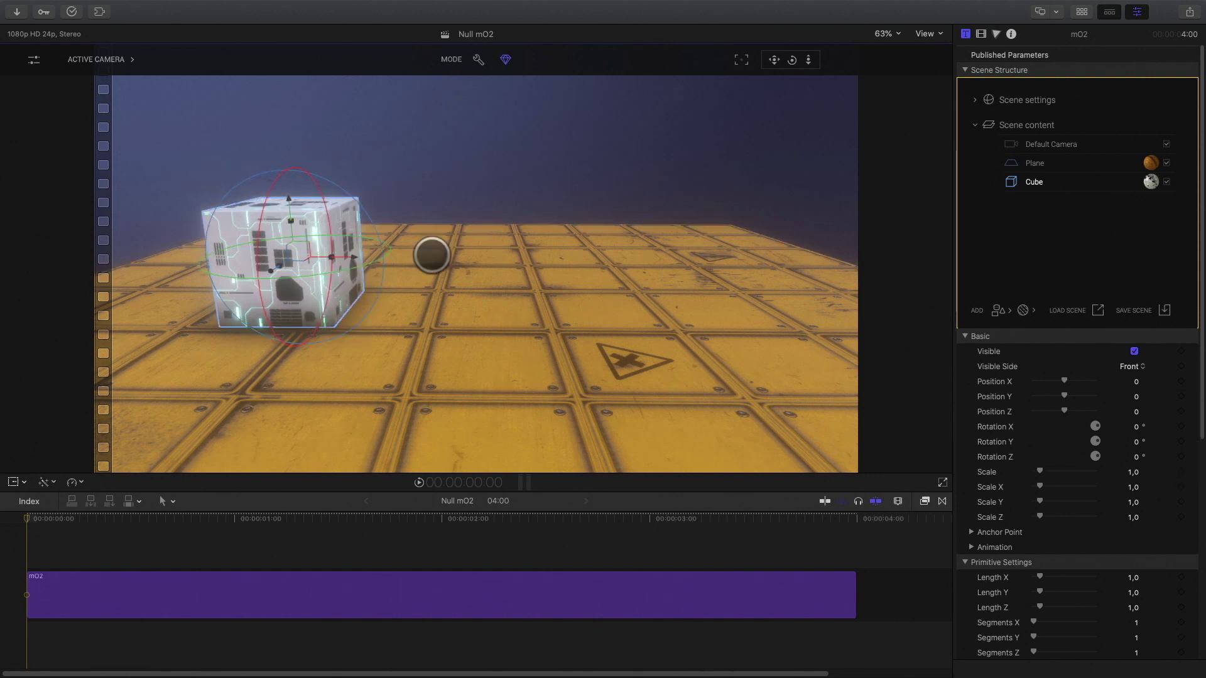
scroll(1180, 408, down, 5)
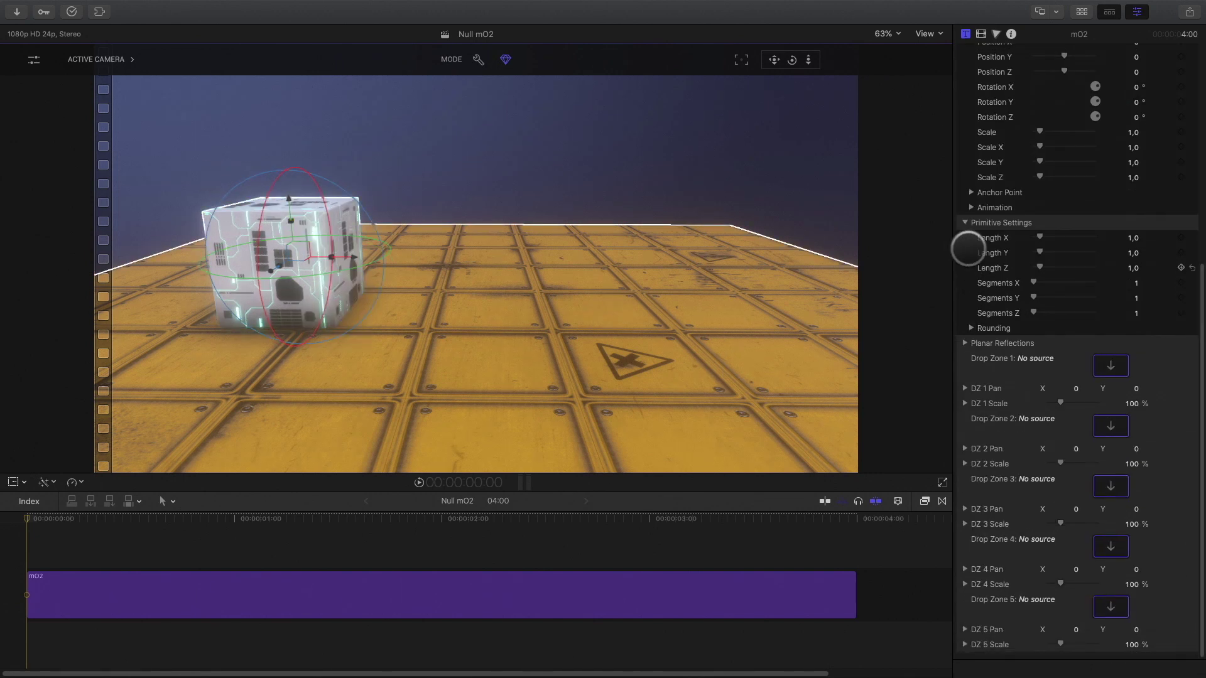
Set the cube's anchor Alignment to Set Right, test-tilt it, and reset Rotation Z
click(971, 192)
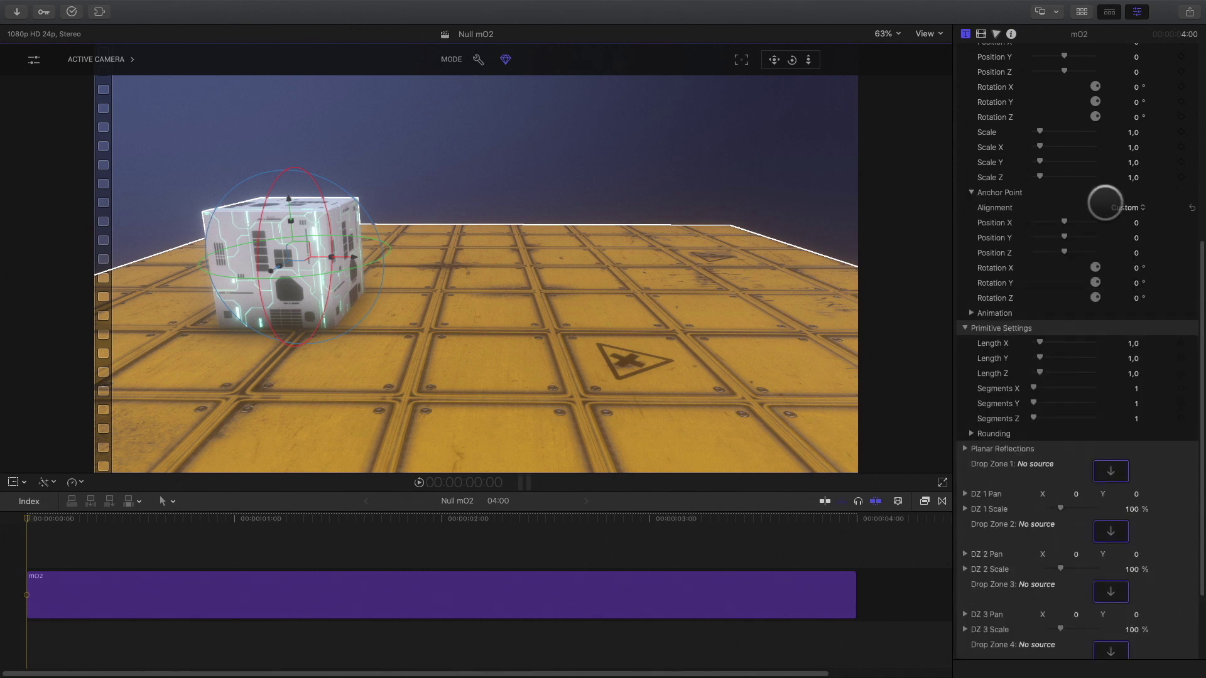
click(1123, 207)
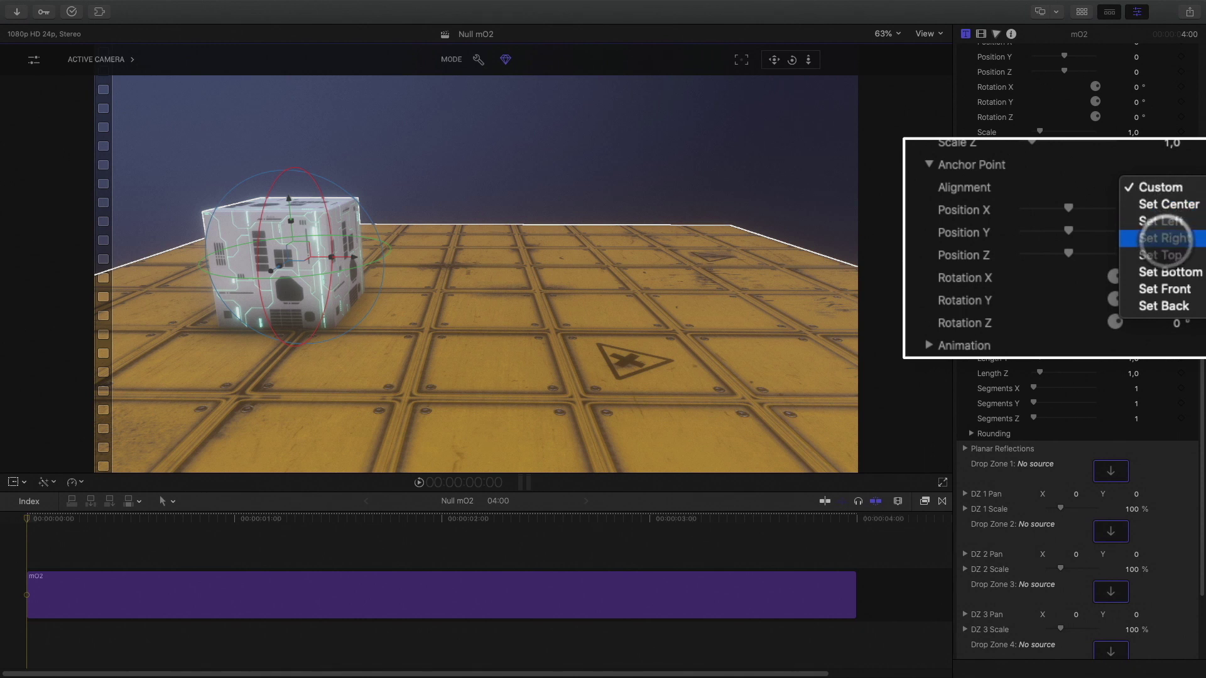
click(1128, 243)
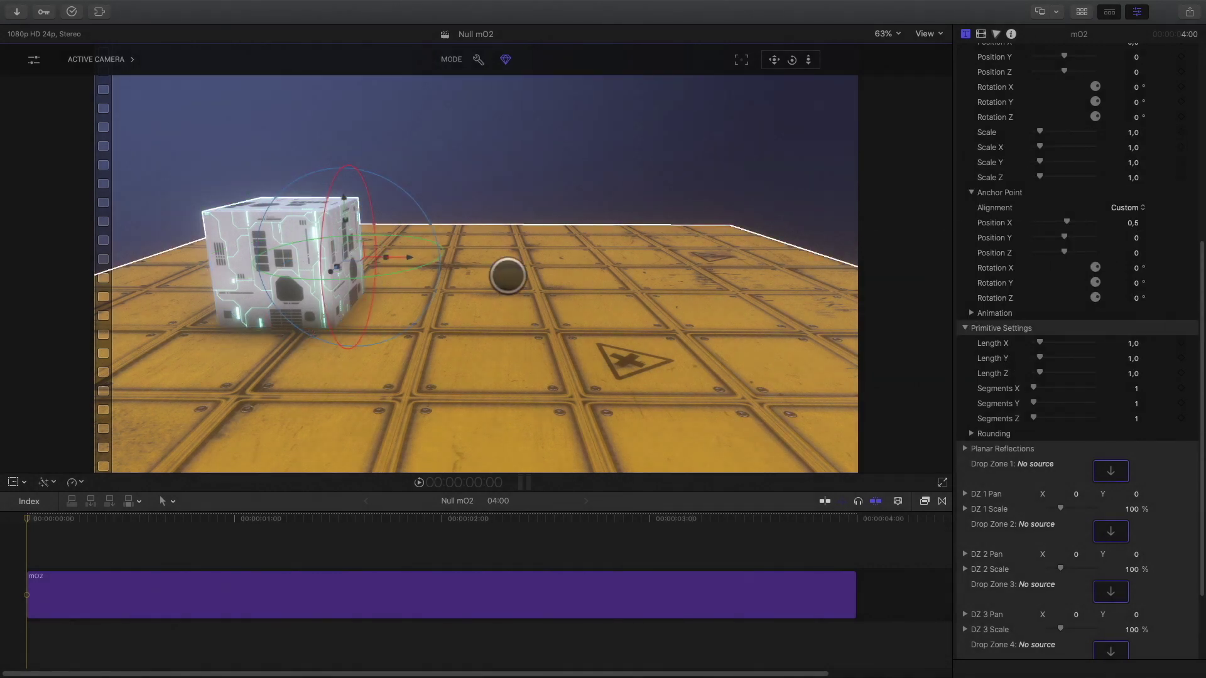
drag(430, 215, 484, 254)
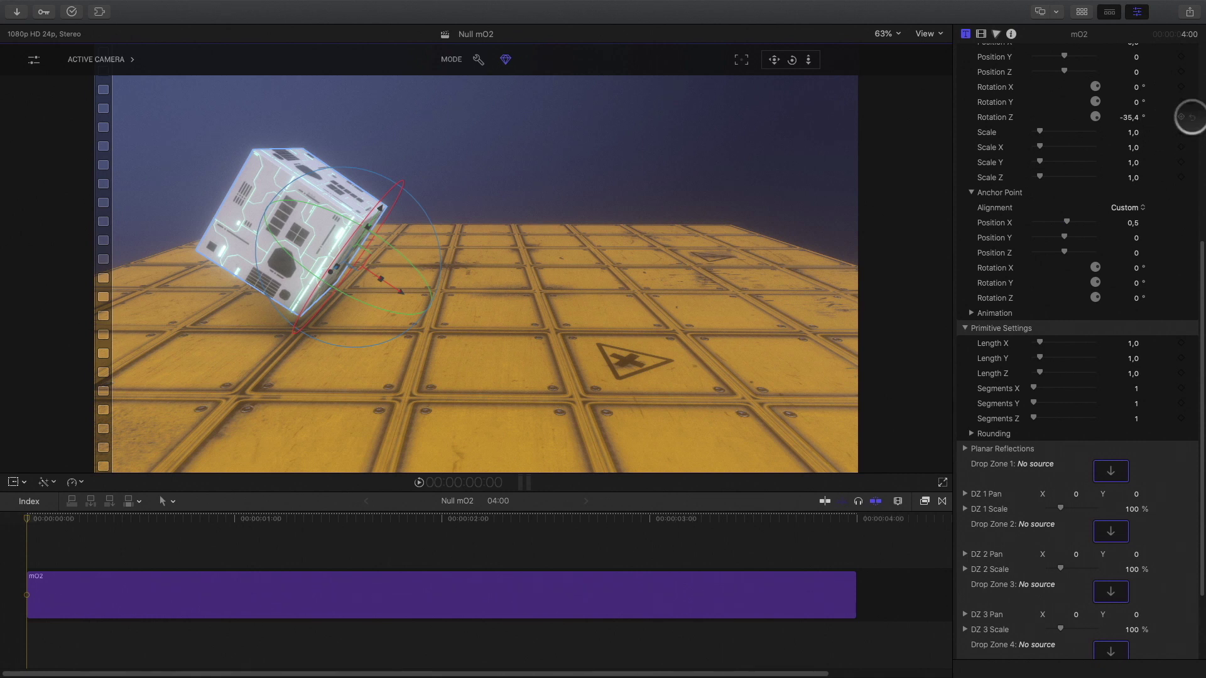
click(1192, 117)
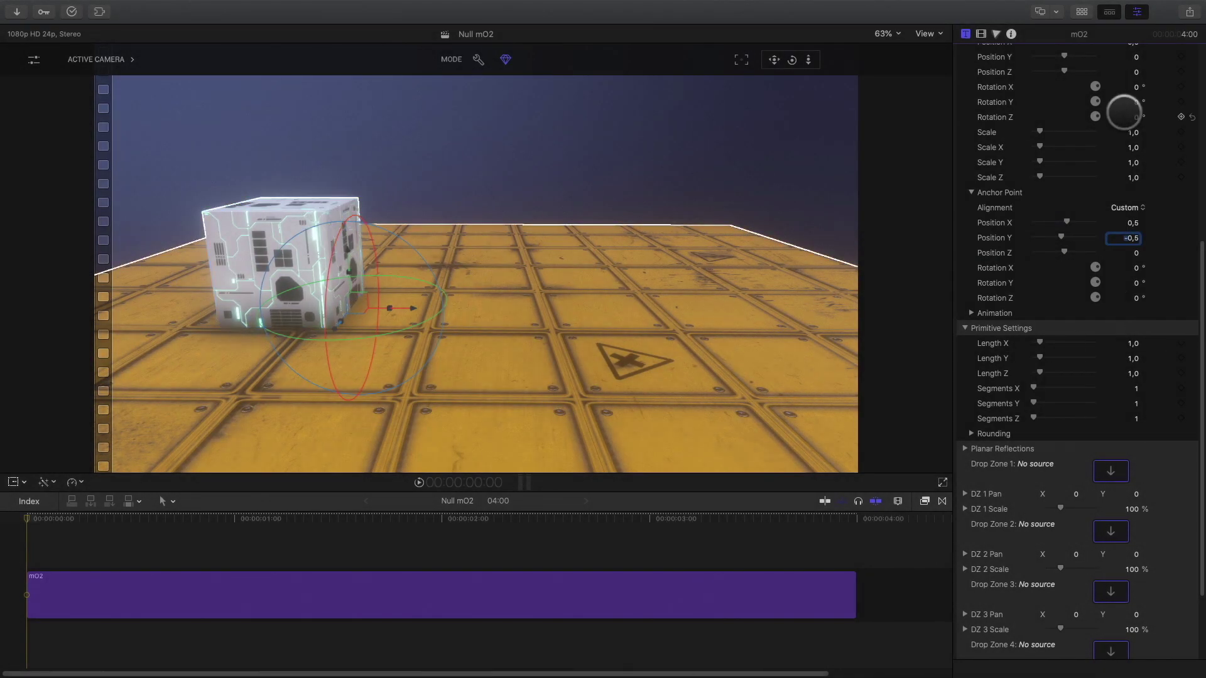
Keyframe the cube's Rotation Z from 0° at the start to -90° at one second
click(1181, 116)
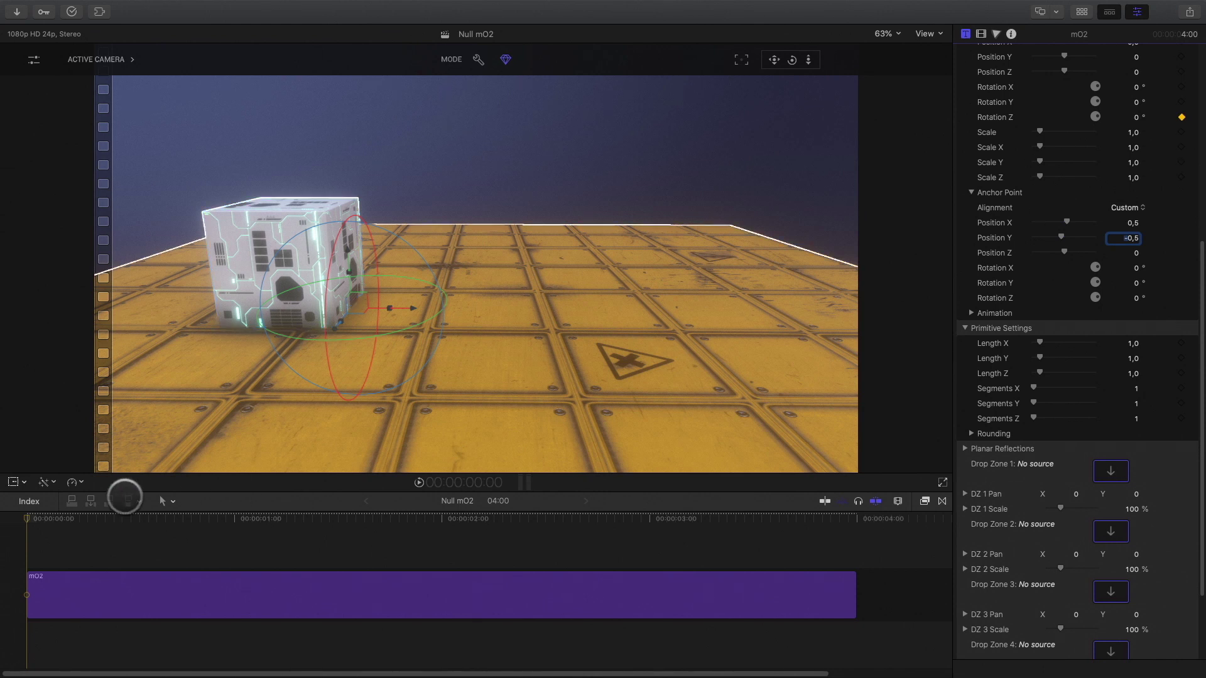
drag(96, 521, 191, 532)
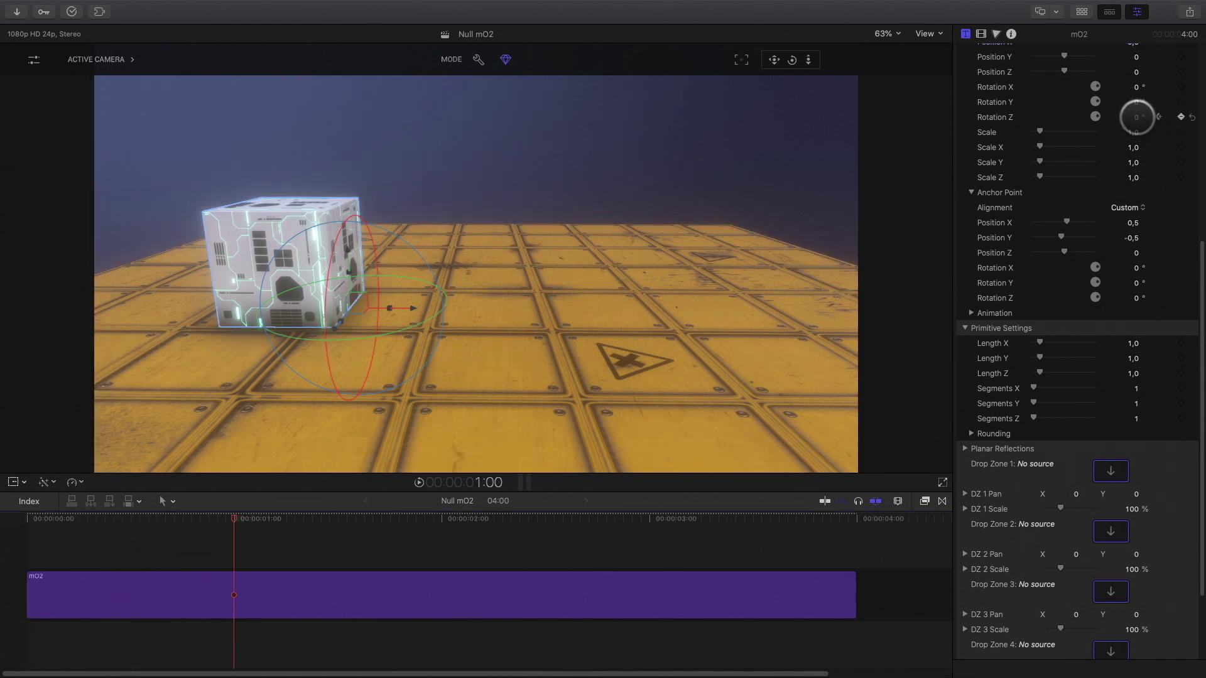
mouse_move(1137, 116)
mouse_down()
mouse_move(1086, 117)
mouse_move(1140, 117)
mouse_up()
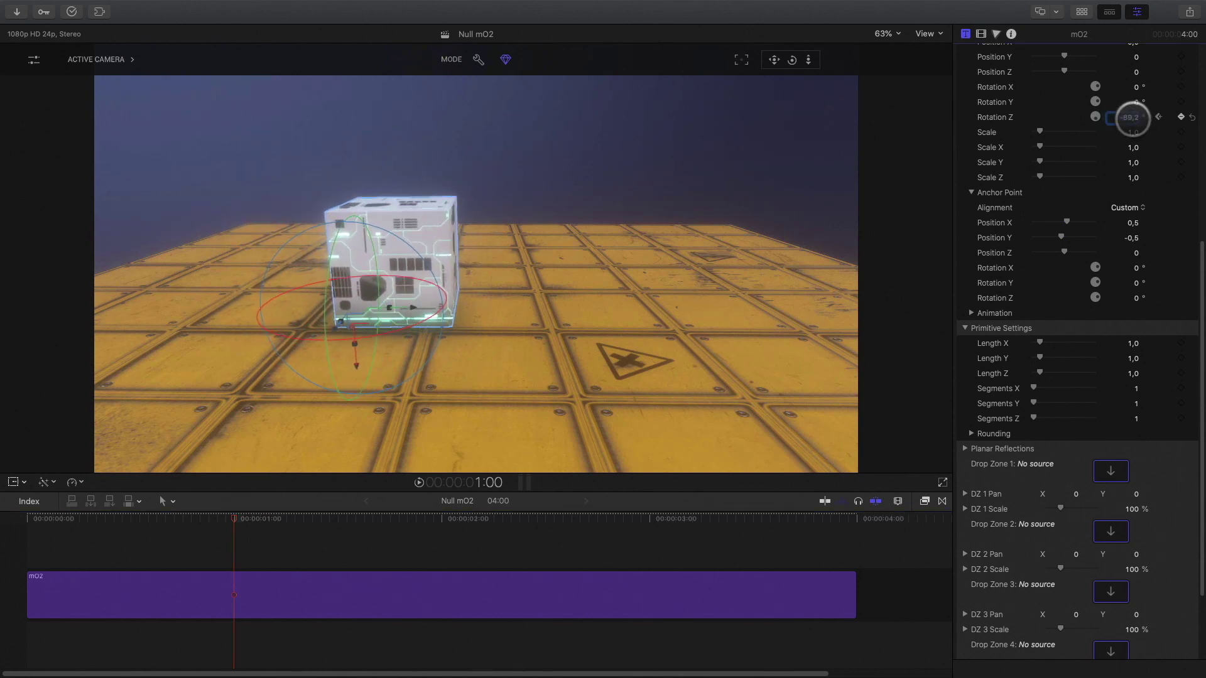
text(90)
key(Return)
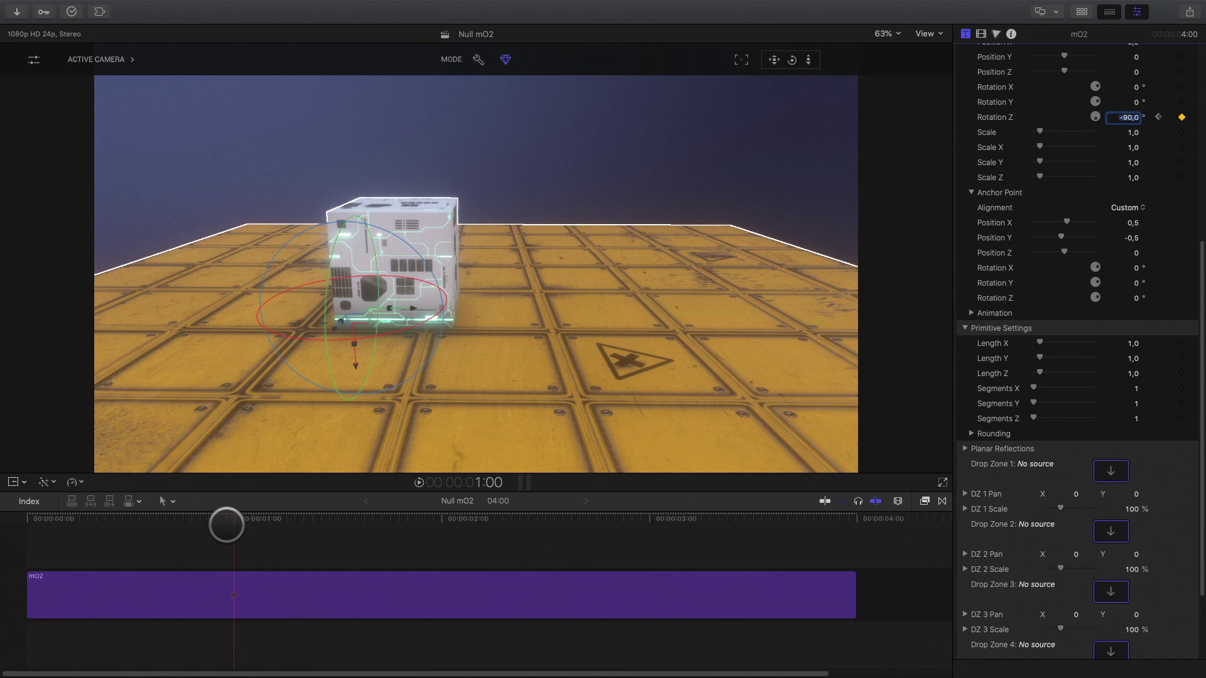
Scrub the timeline to preview the roll and adjust the anchor Position Y to -0,39
drag(226, 526, 57, 524)
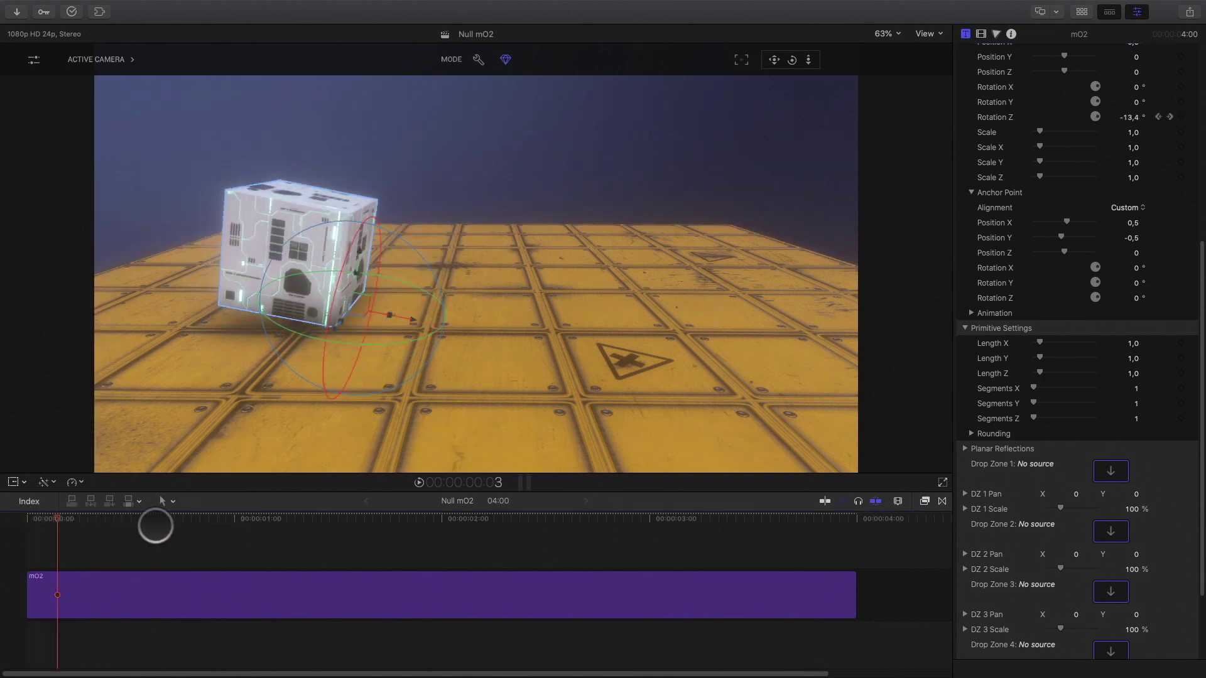
drag(155, 527, 427, 528)
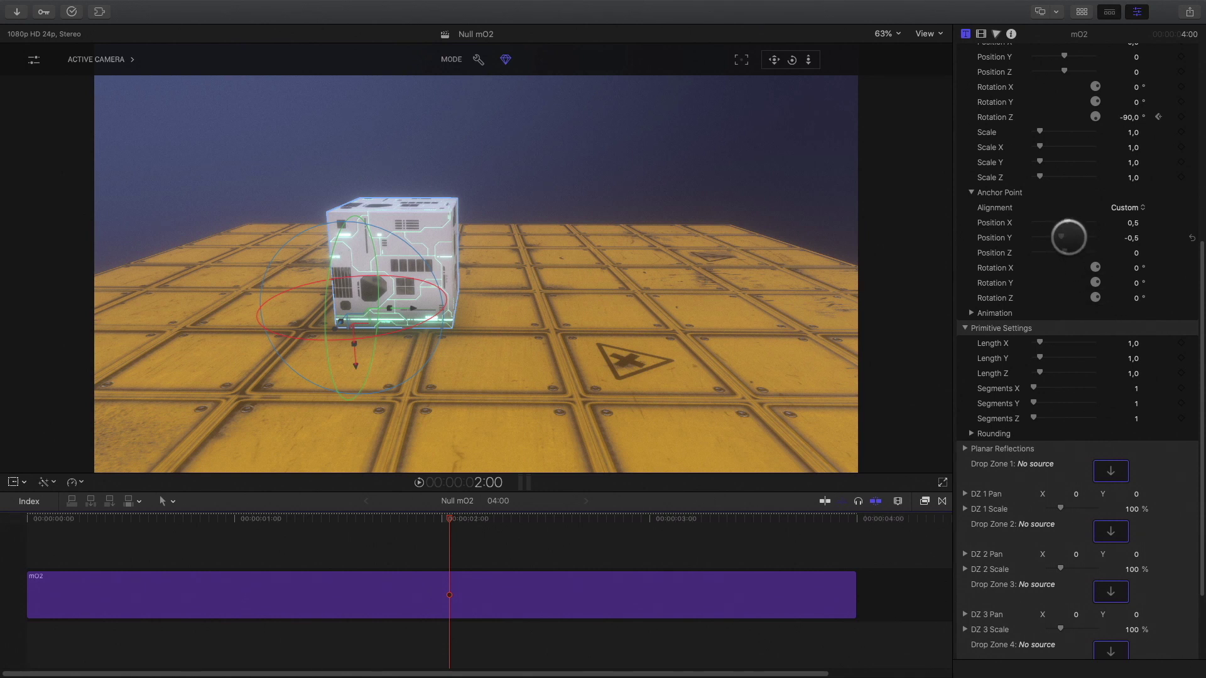
drag(1061, 238, 1062, 235)
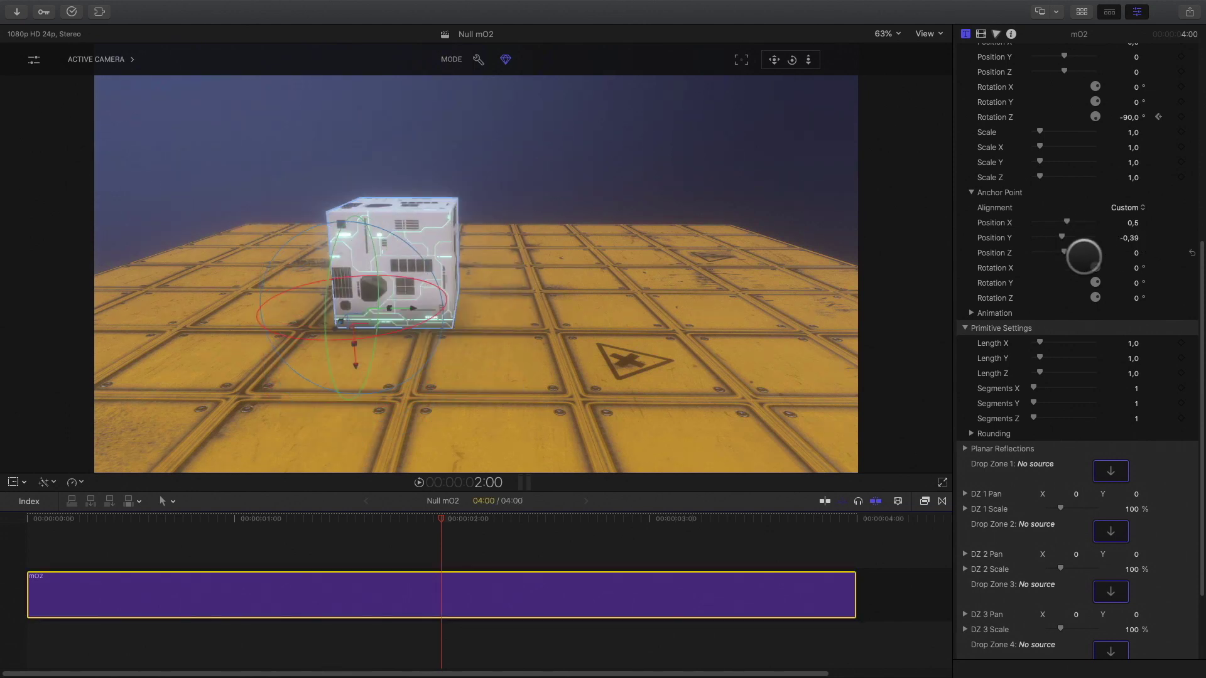
Re-centre the cube's anchor, reset Rotation Z to 0°, and return to the clip start
click(1125, 207)
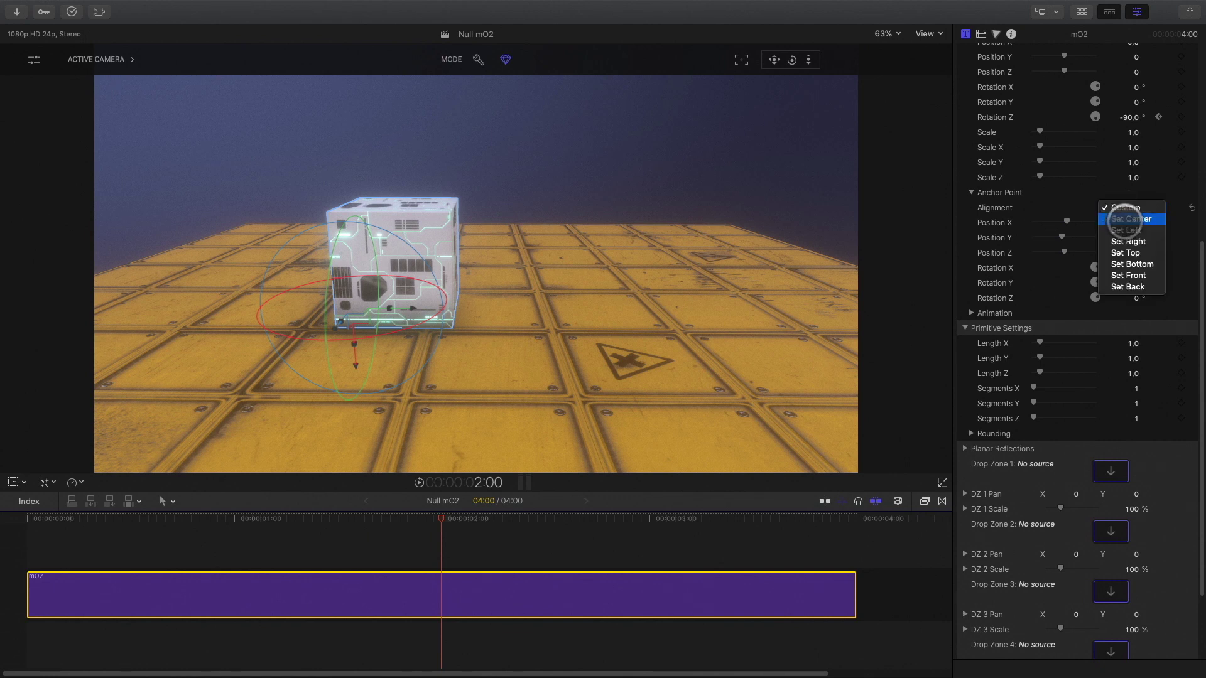
click(1128, 220)
click(1189, 116)
key(Home)
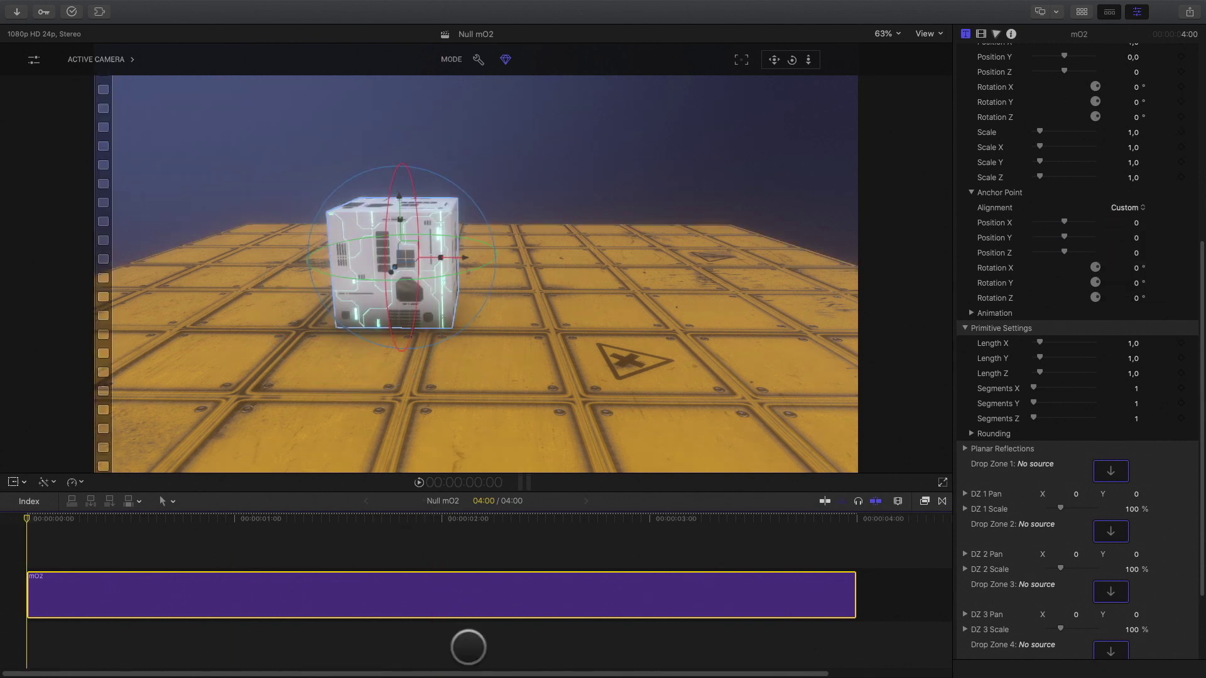
scroll(1197, 383, up, 10)
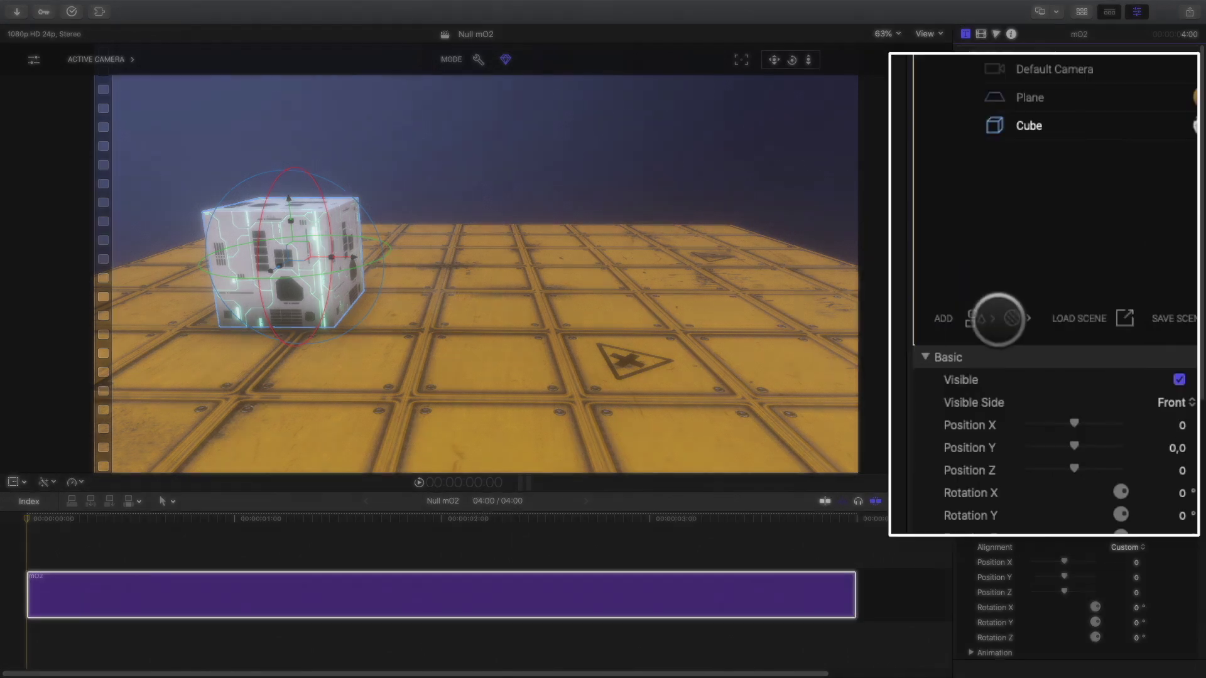
Add a Null and drag it right to Position X 1,79
click(993, 319)
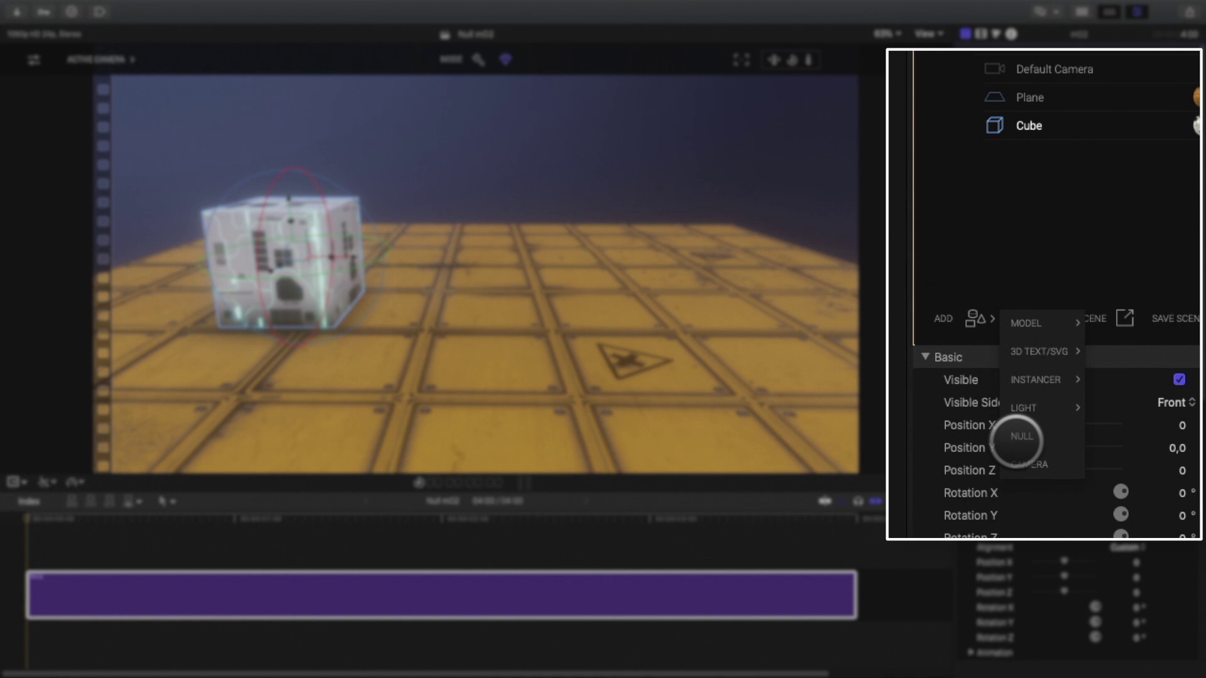
click(1022, 438)
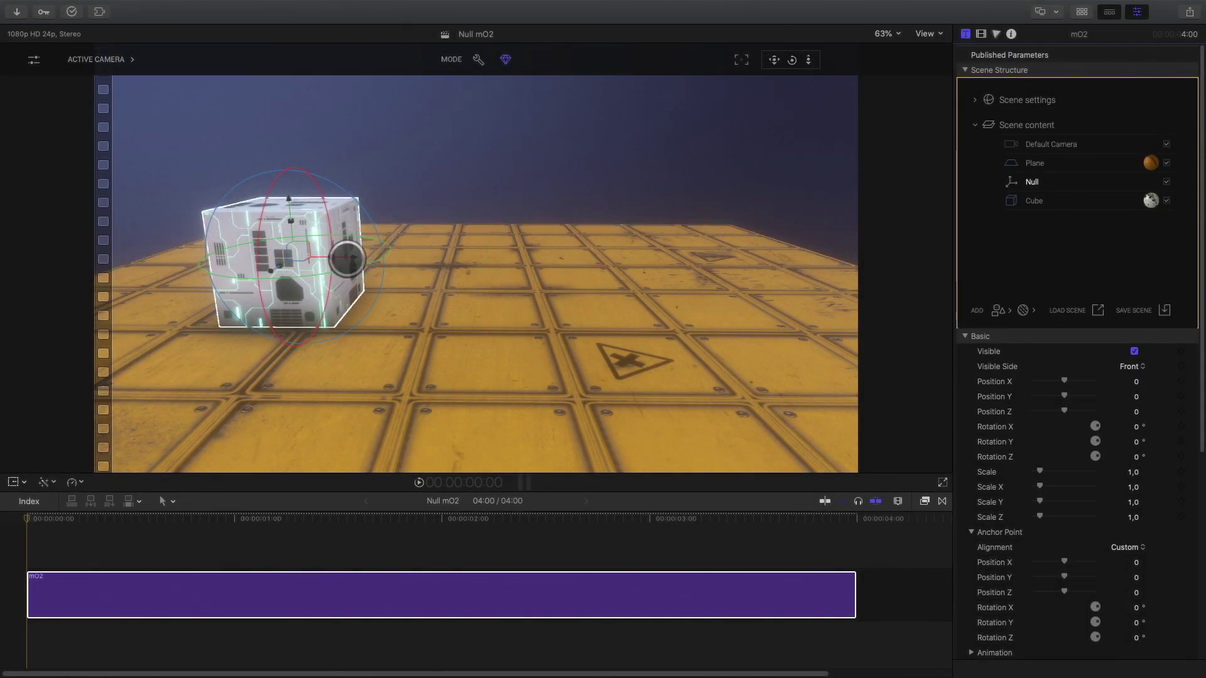
drag(350, 258, 536, 261)
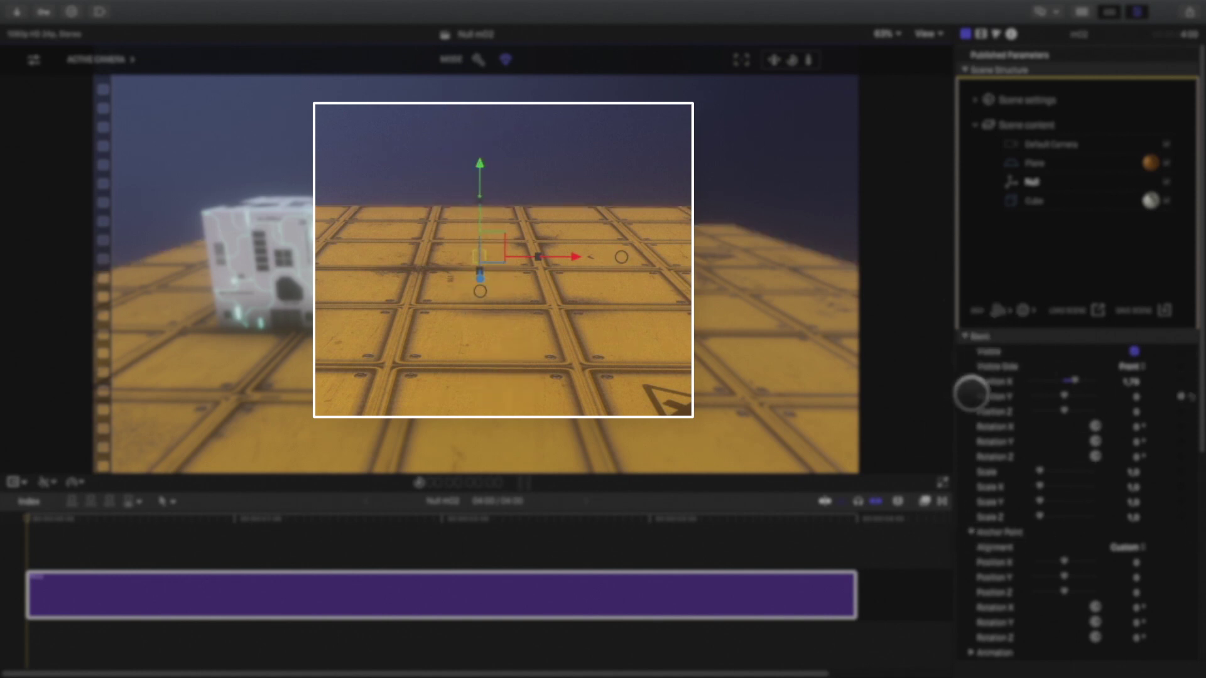
Reset the Null's position, then enter Position X 0,5 and Position Y -0,5
click(972, 532)
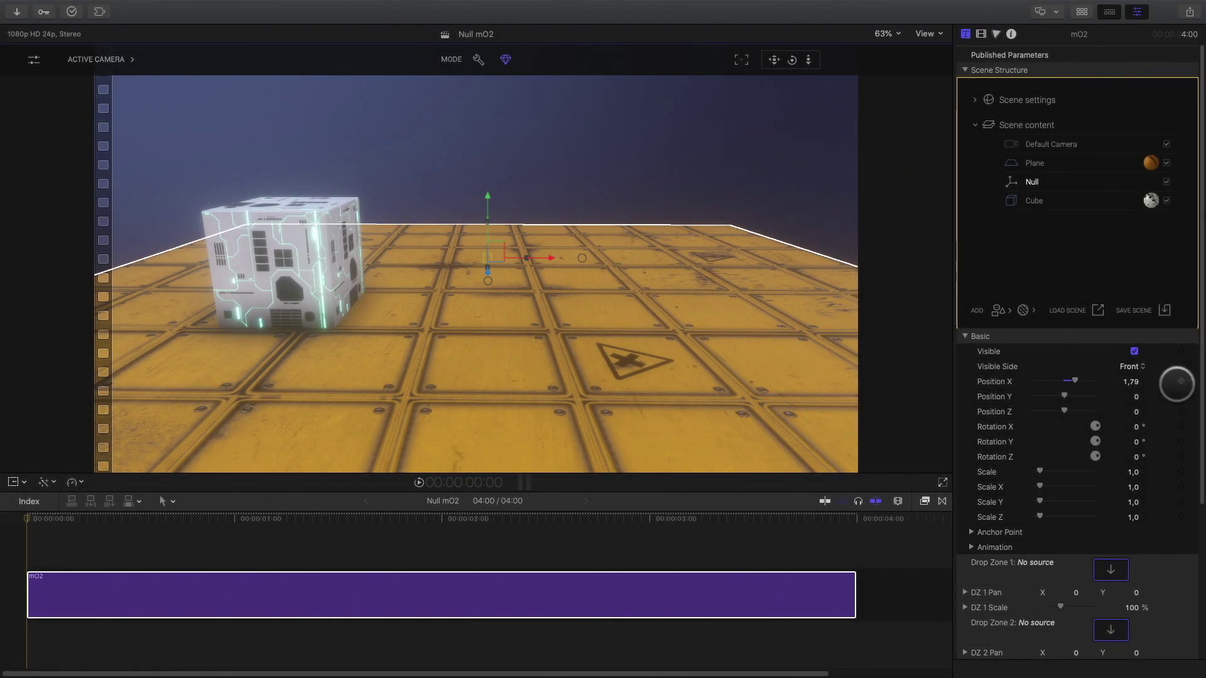
click(1191, 382)
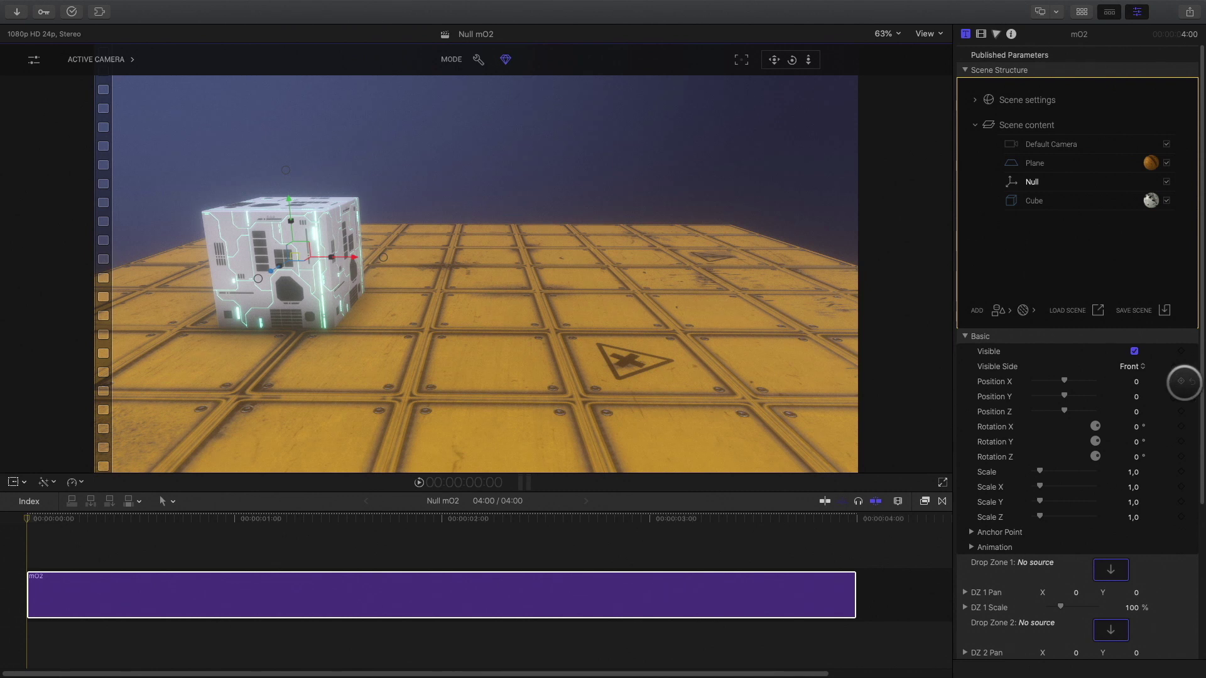
click(1137, 382)
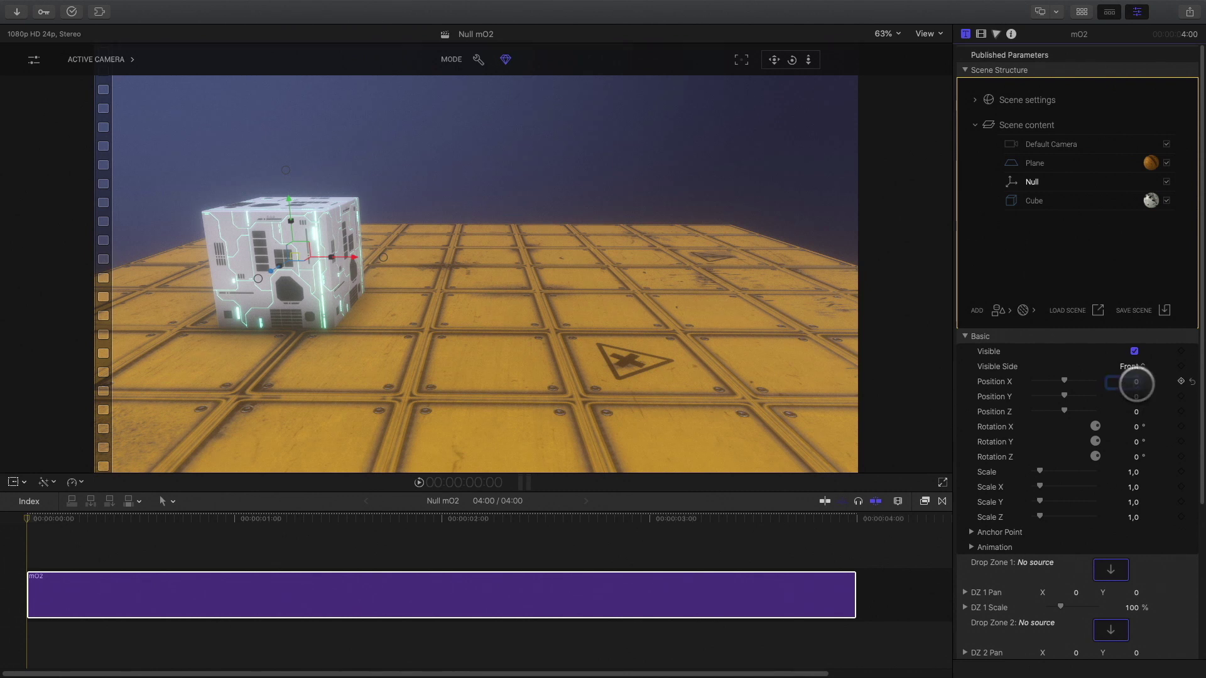
text(,5)
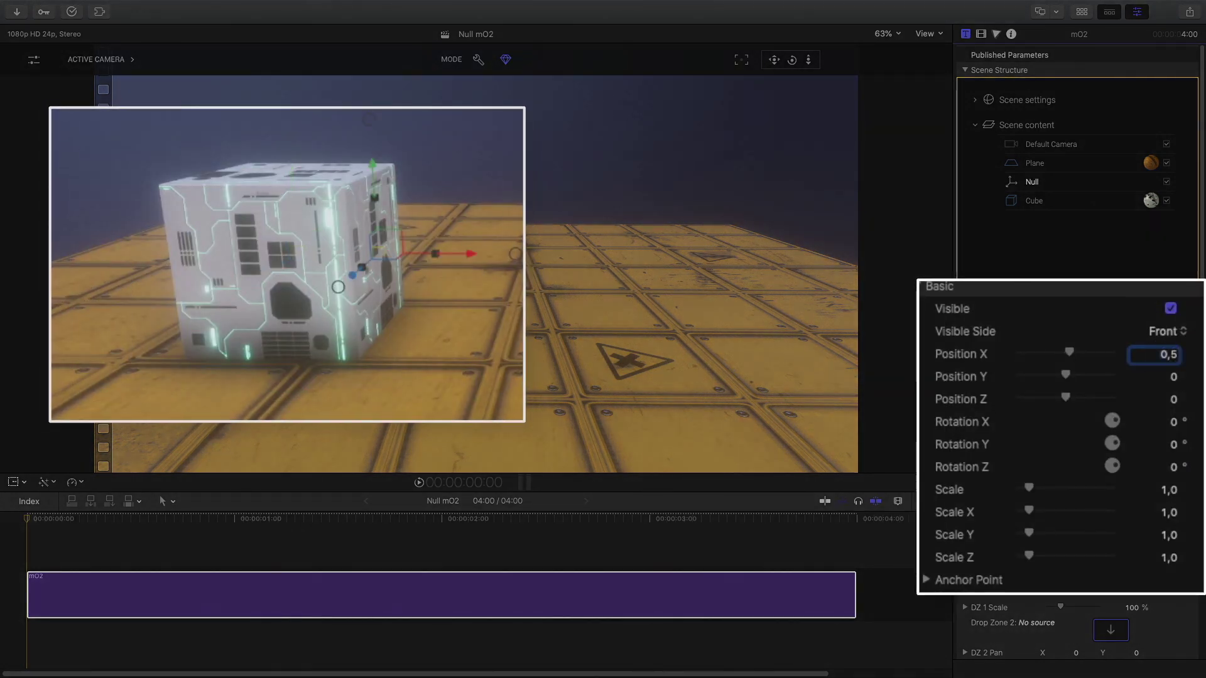
click(1170, 377)
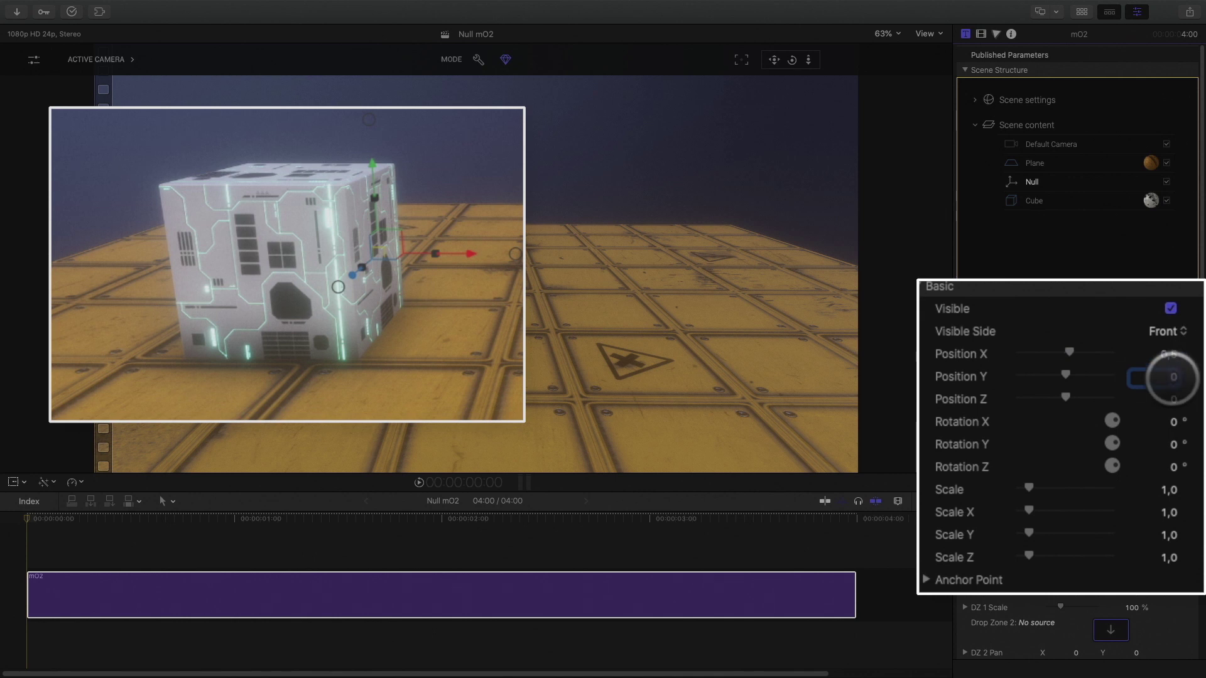
text(-0,5)
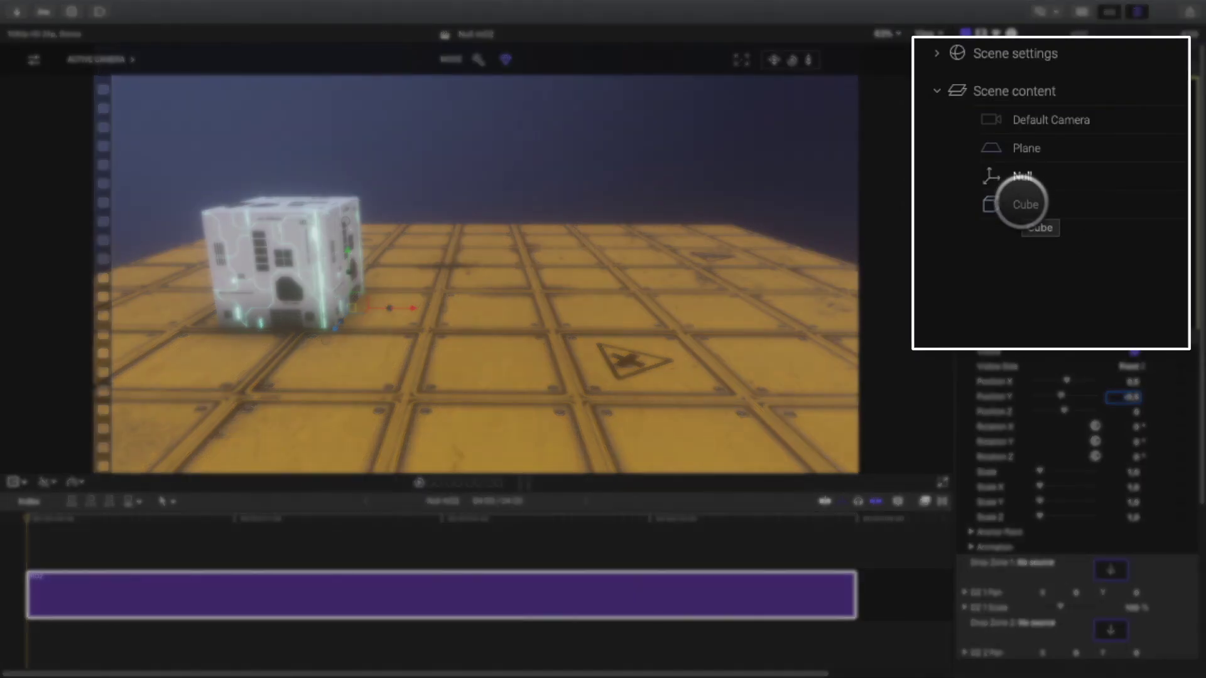
Parent the Cube under the Null and rename the Null 'ROTATION 1'
drag(1023, 205, 1030, 177)
click(1022, 176)
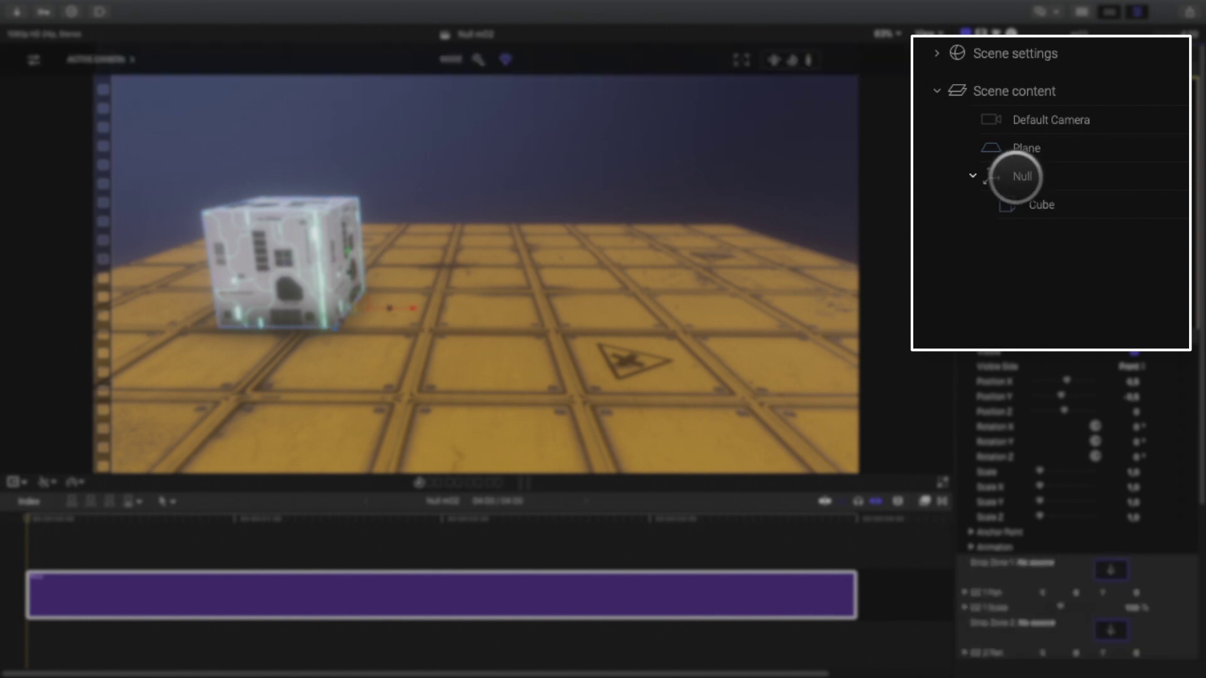
text(ROTATIO)
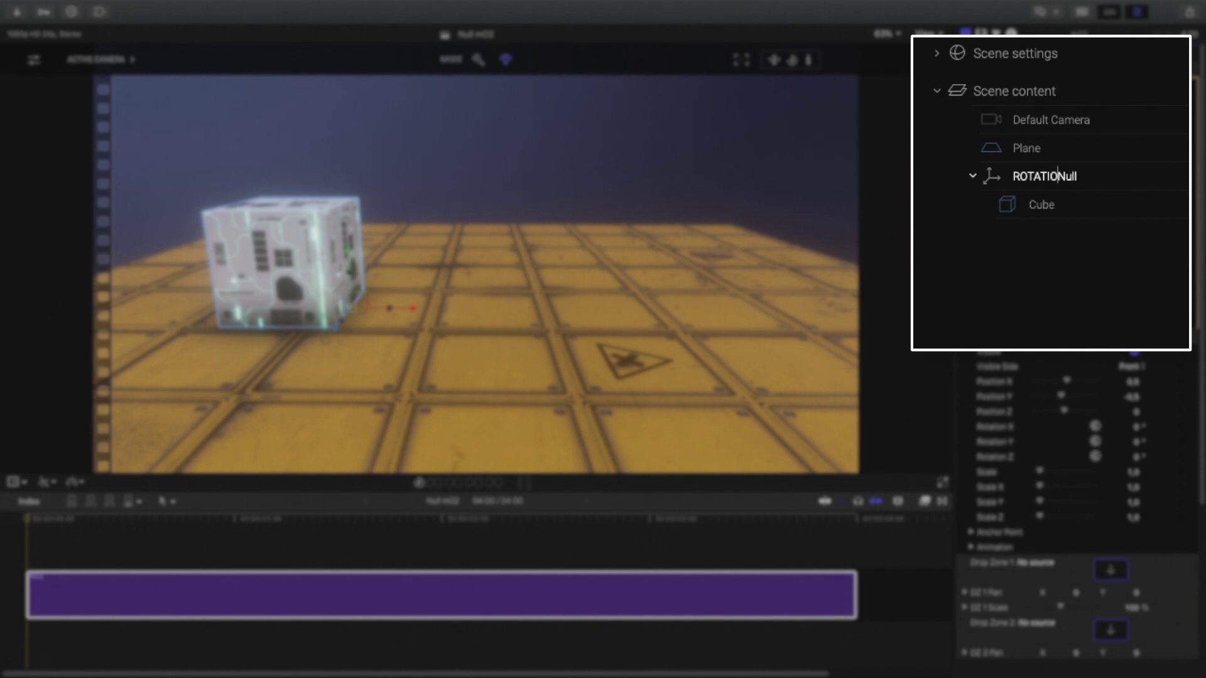
text(N 1 N)
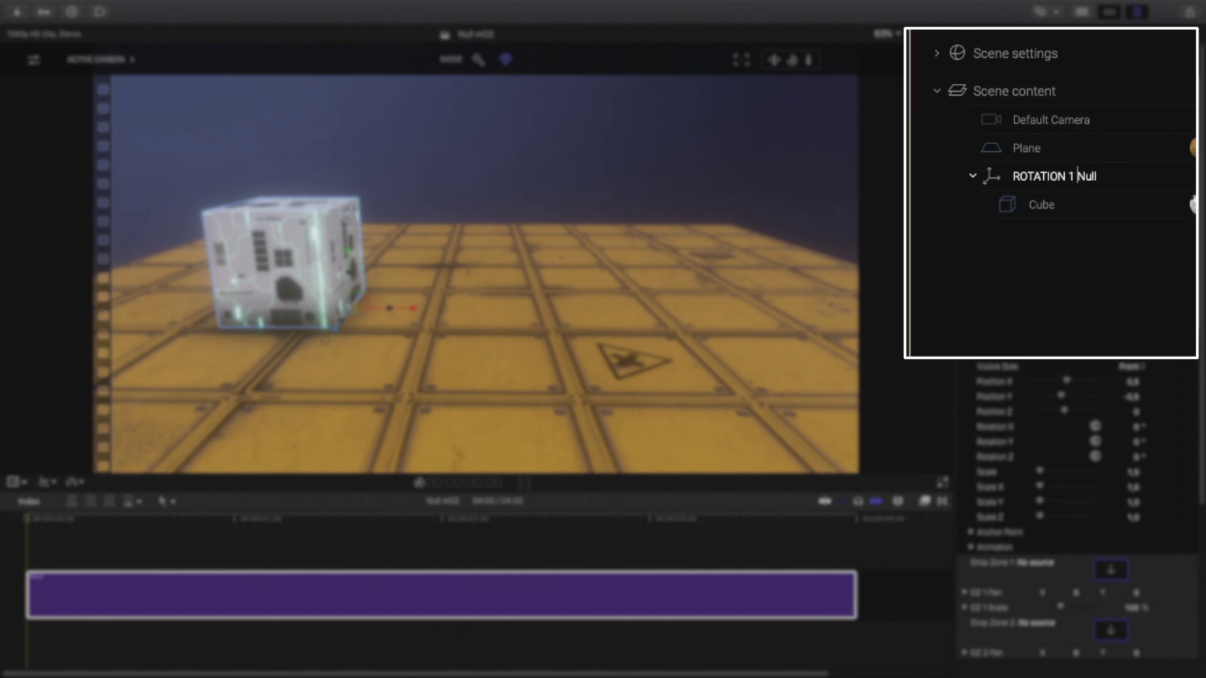
key(Return)
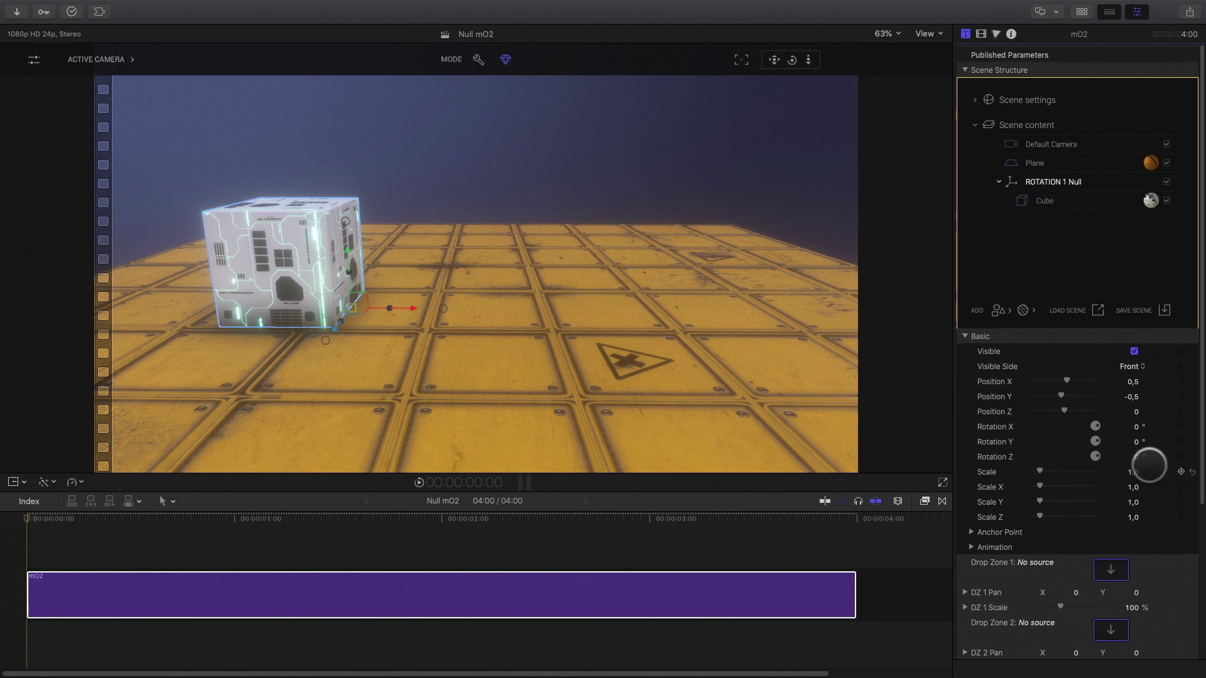
At one second, keyframe ROTATION 1 Null's Rotation Z to -90°, then scrub back to check
click(232, 582)
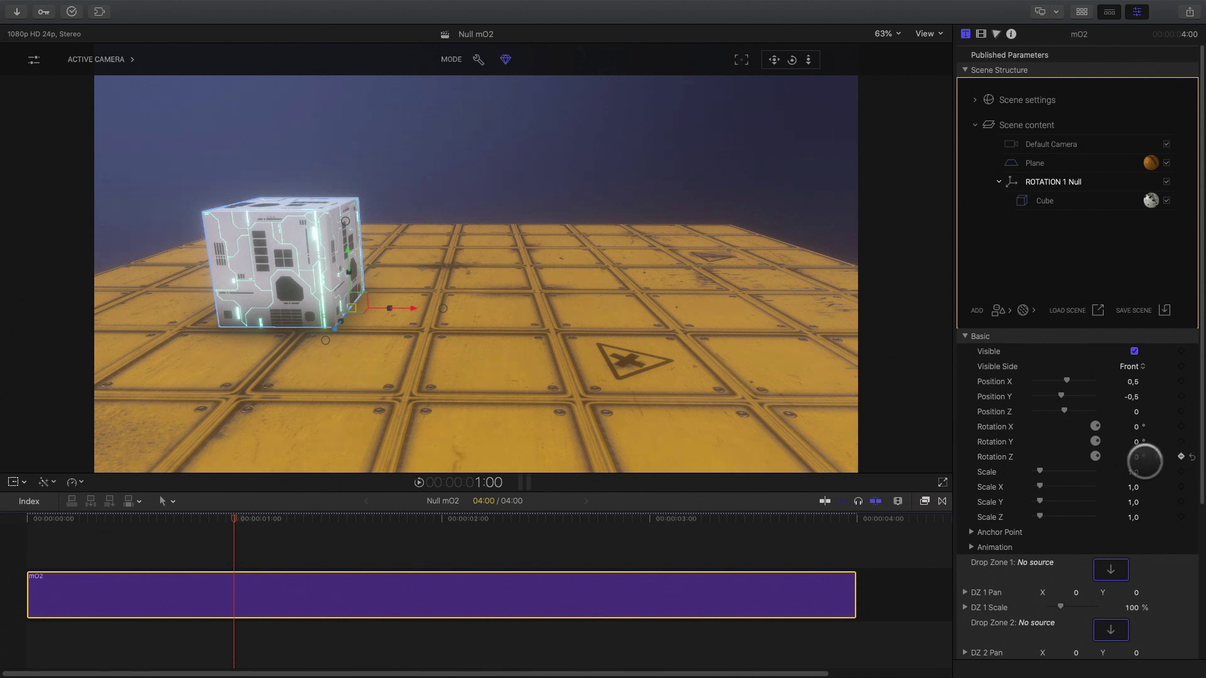
click(1137, 456)
text(-90)
key(Return)
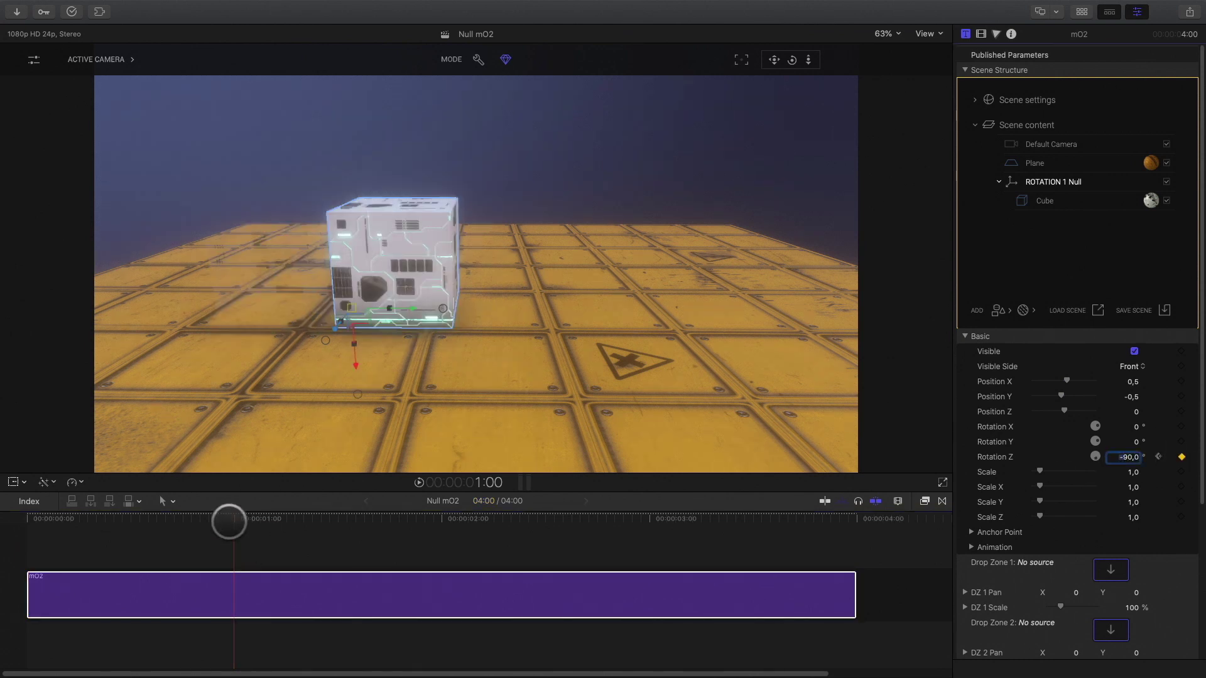
drag(229, 521, 459, 540)
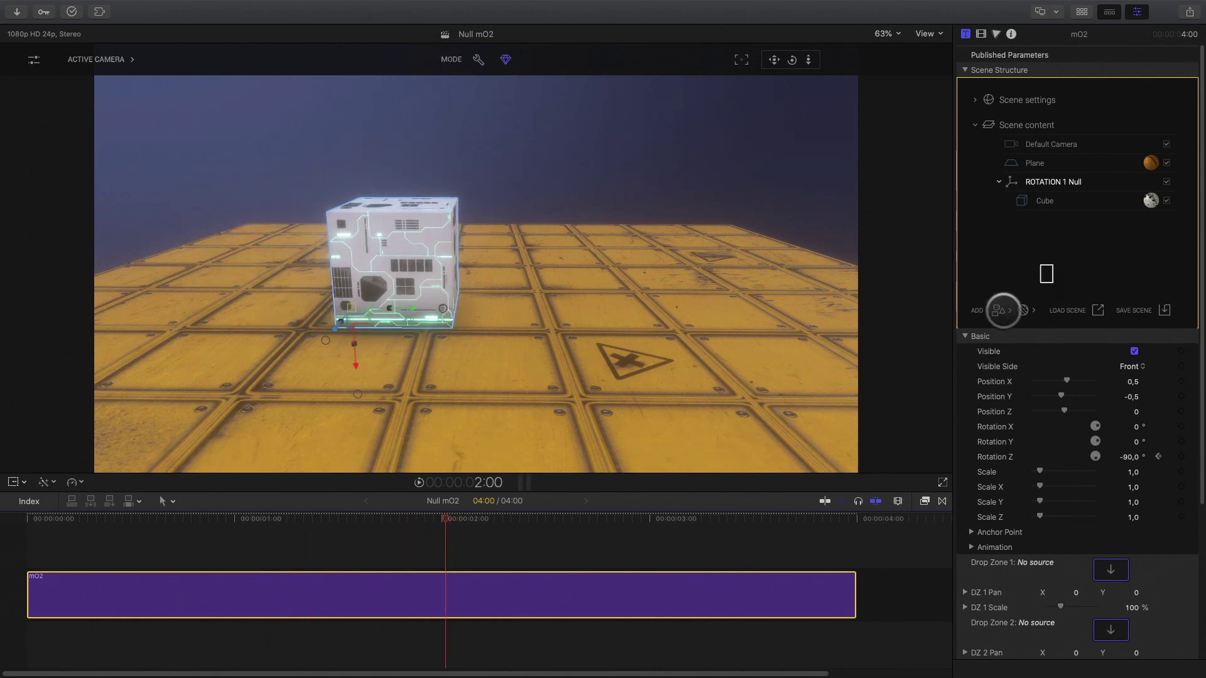
Add a second Null and rename it ROTATION 2
click(999, 311)
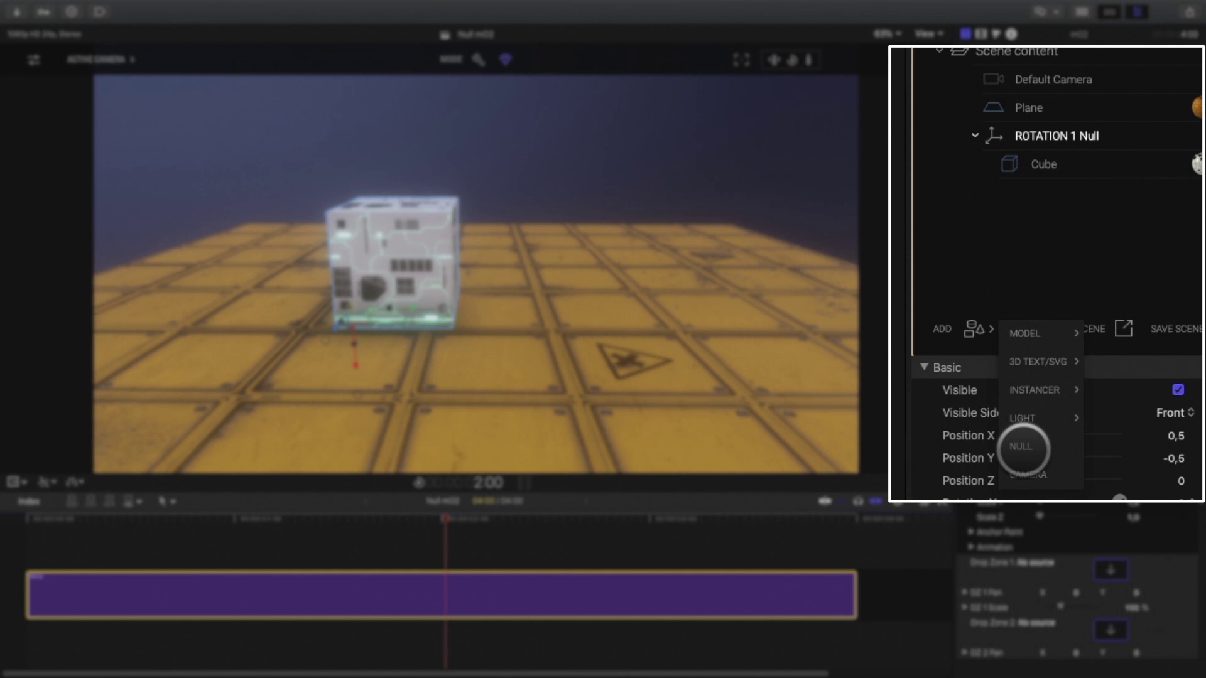
click(1024, 448)
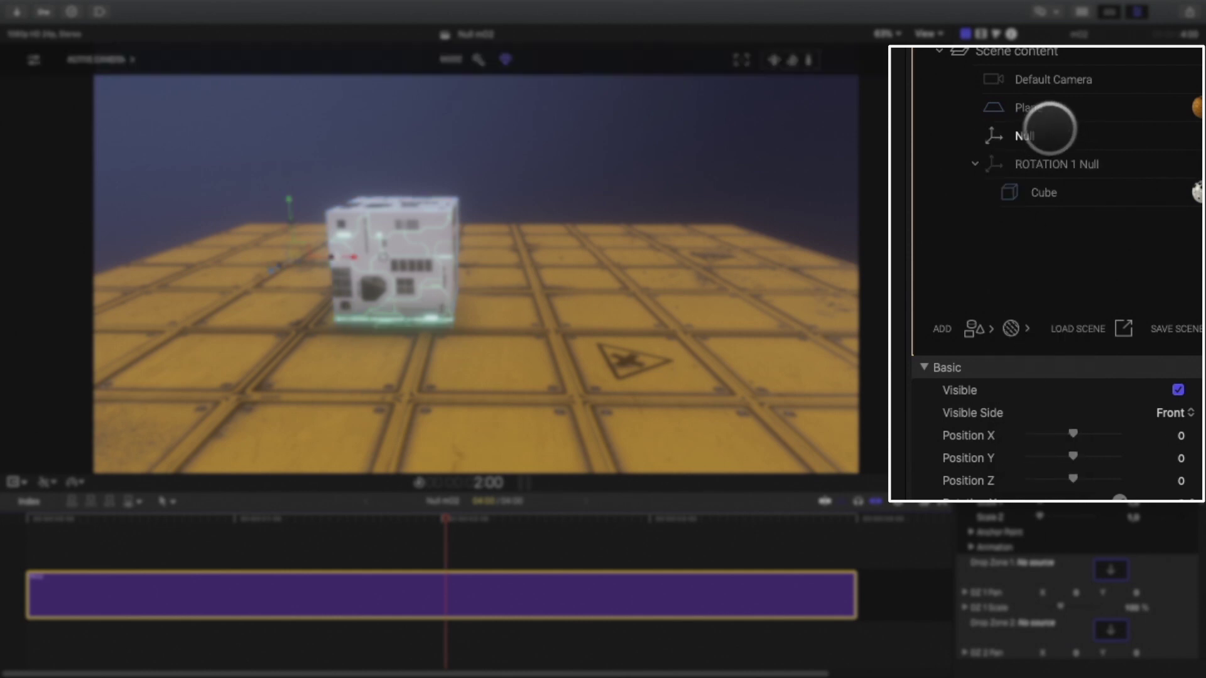
click(1012, 135)
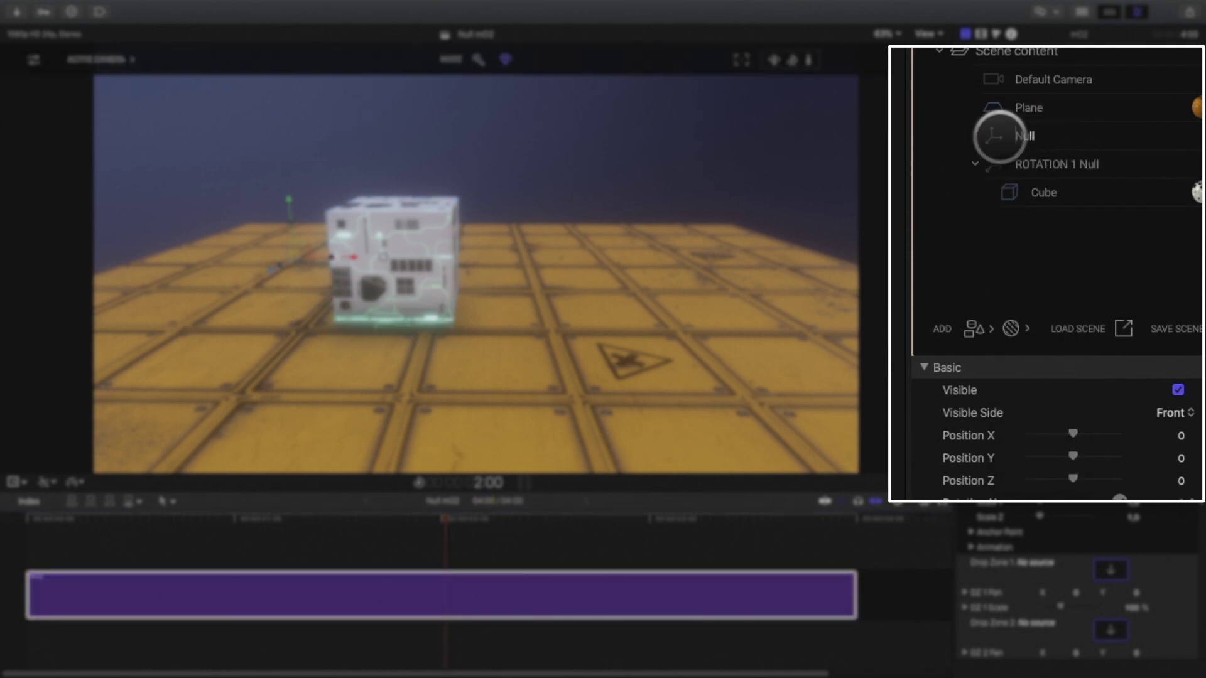
text(ROTATION 2)
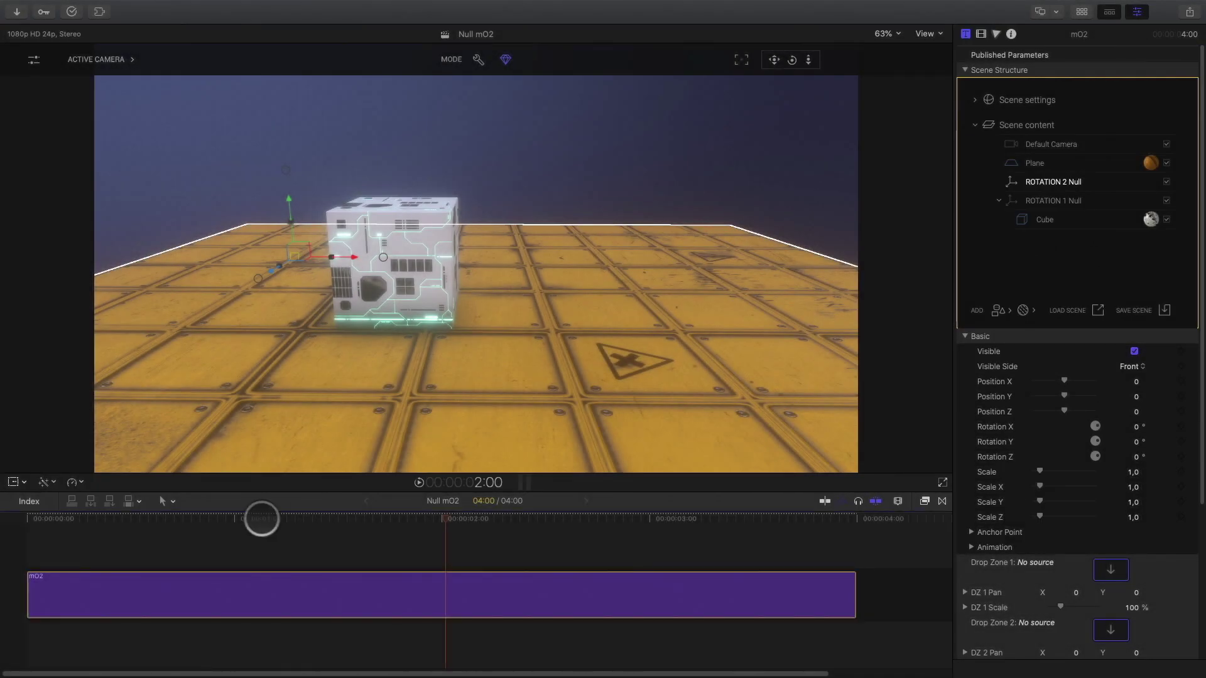
Set ROTATION 2 Null's Position X to 0,5 and nest it under ROTATION 1 Null
drag(262, 518, 8, 511)
click(318, 286)
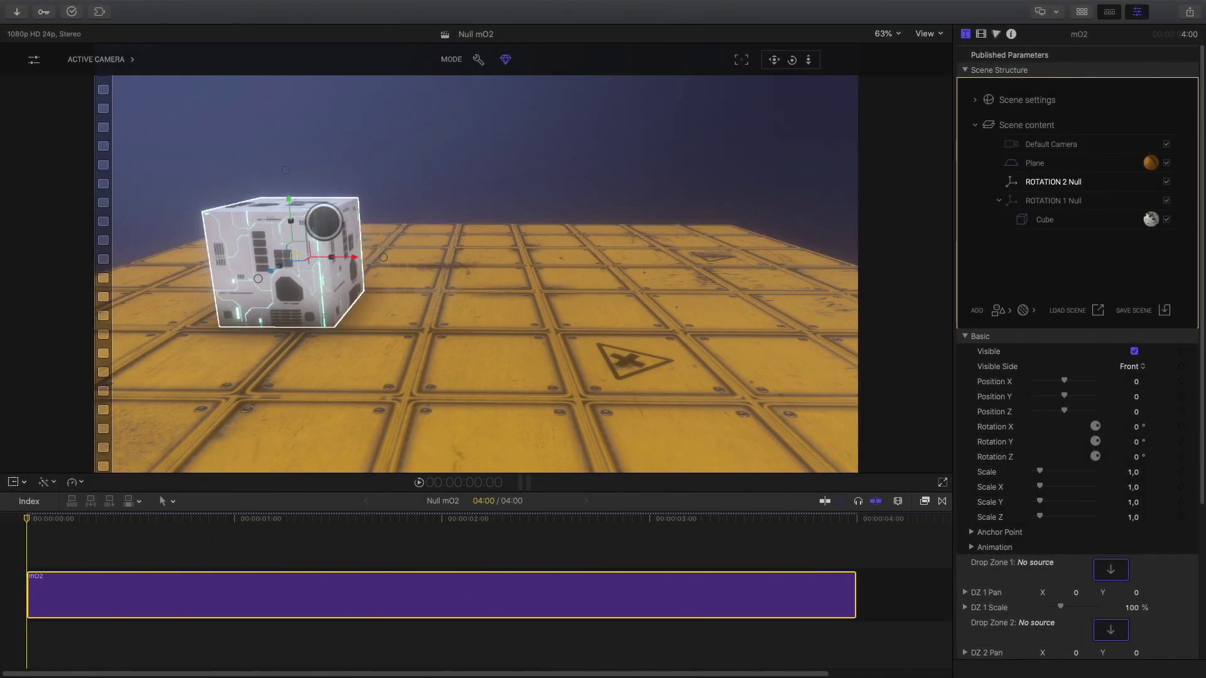
click(1074, 165)
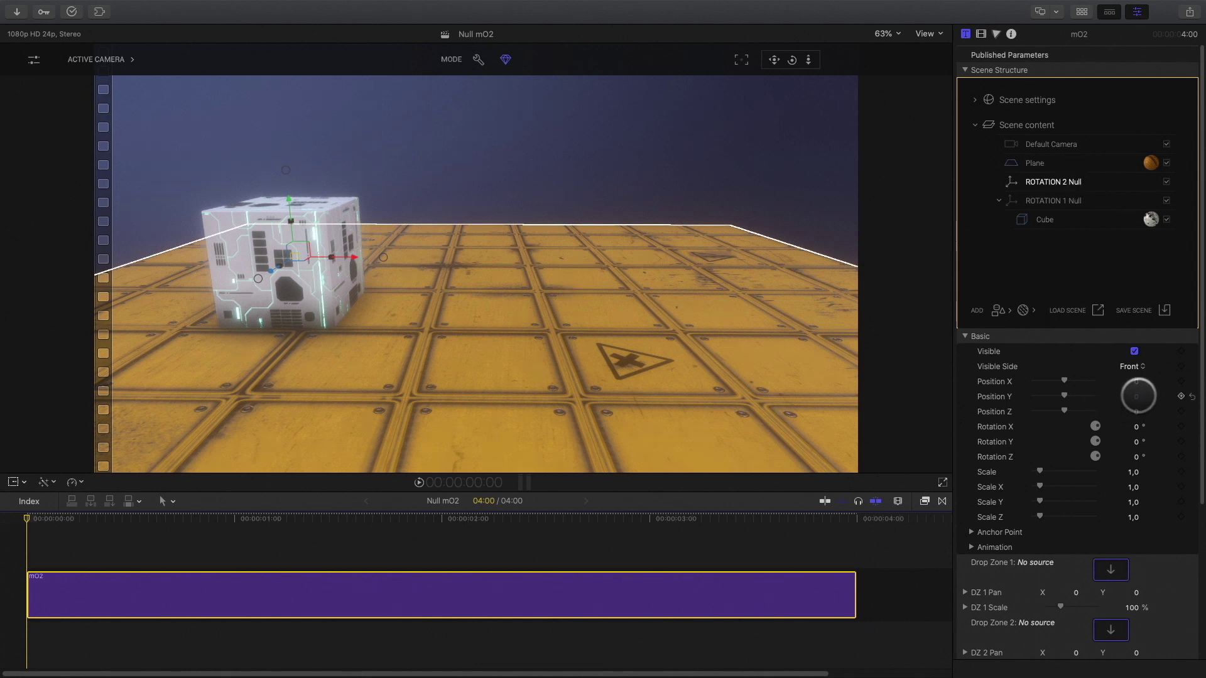
click(1125, 383)
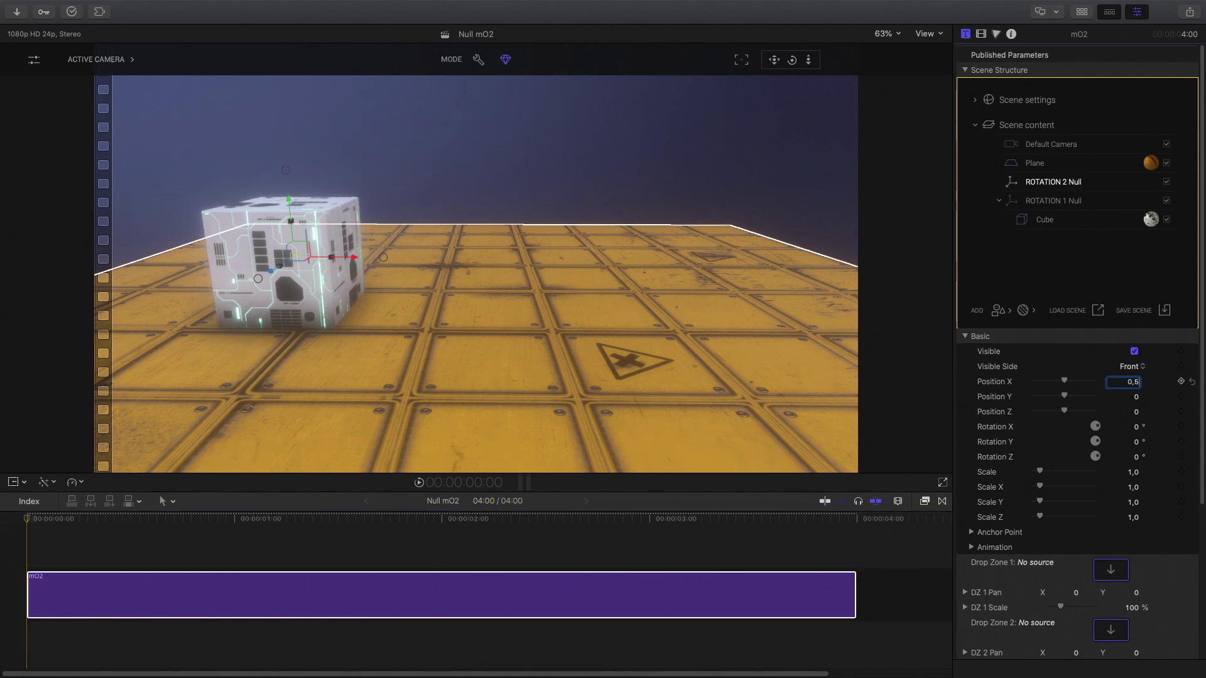
text(0,5)
key(Return)
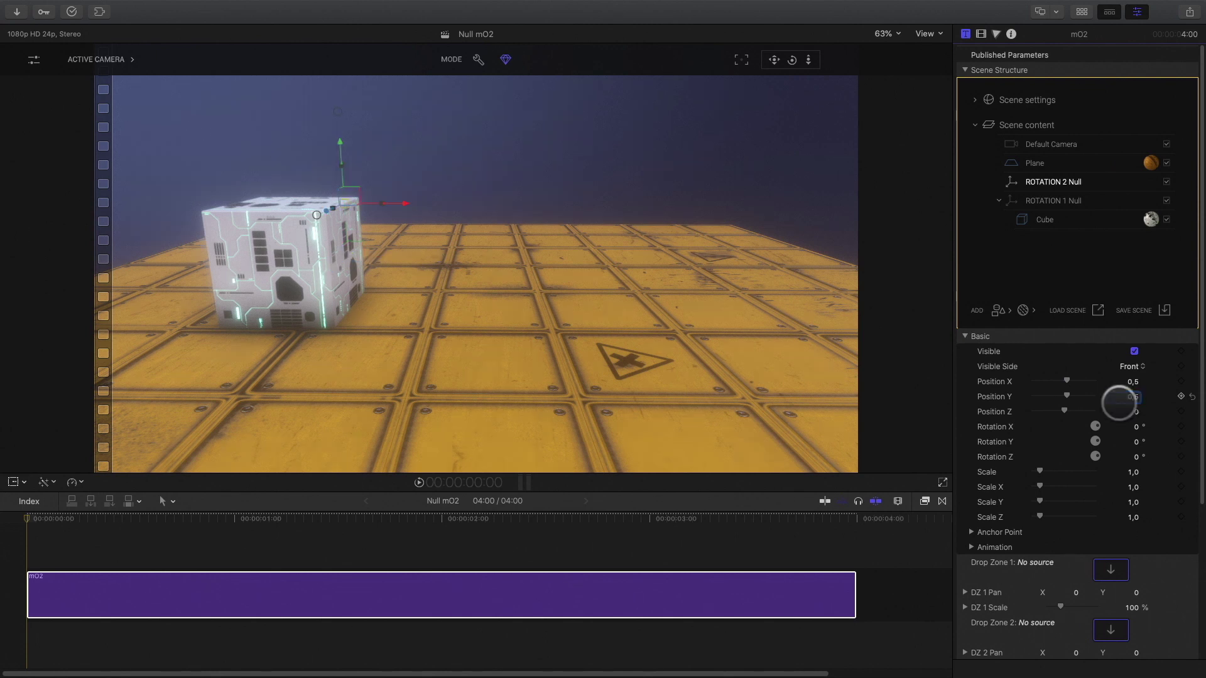
mouse_move(1046, 184)
mouse_down()
mouse_move(1086, 182)
mouse_move(1041, 213)
mouse_move(1071, 148)
mouse_move(1045, 118)
mouse_move(1047, 135)
mouse_move(1107, 165)
mouse_move(1063, 198)
mouse_up()
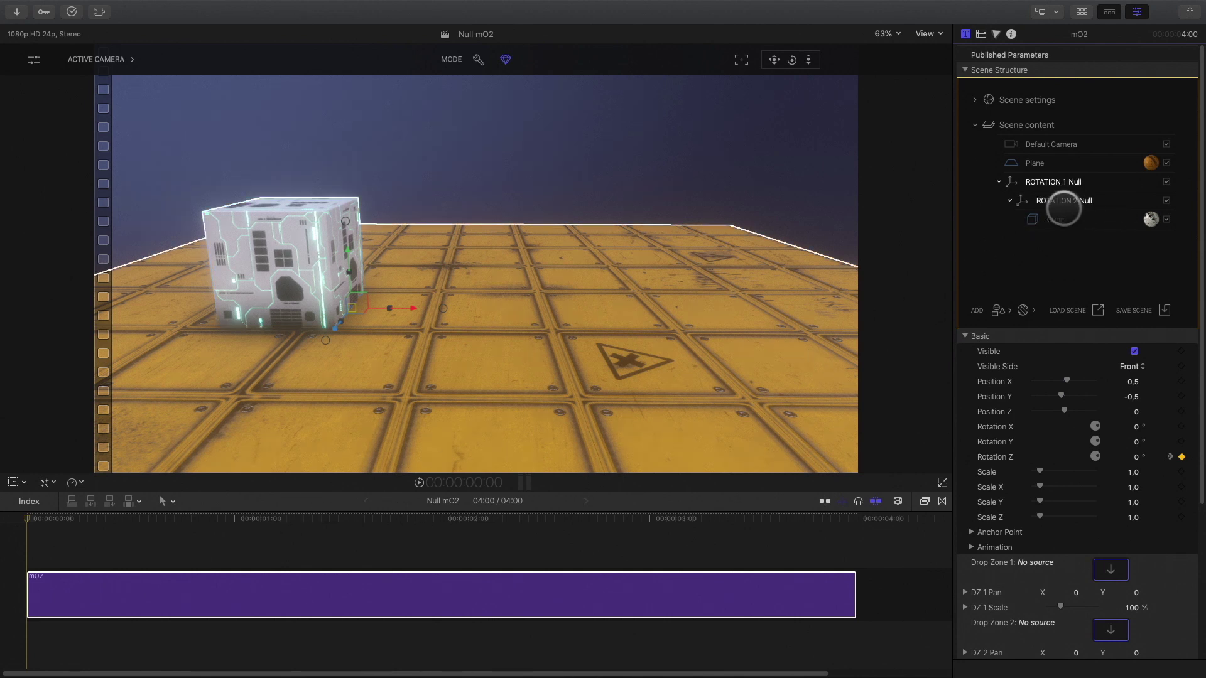
Select ROTATION 2 Null and scrub the playhead toward two seconds
click(1060, 201)
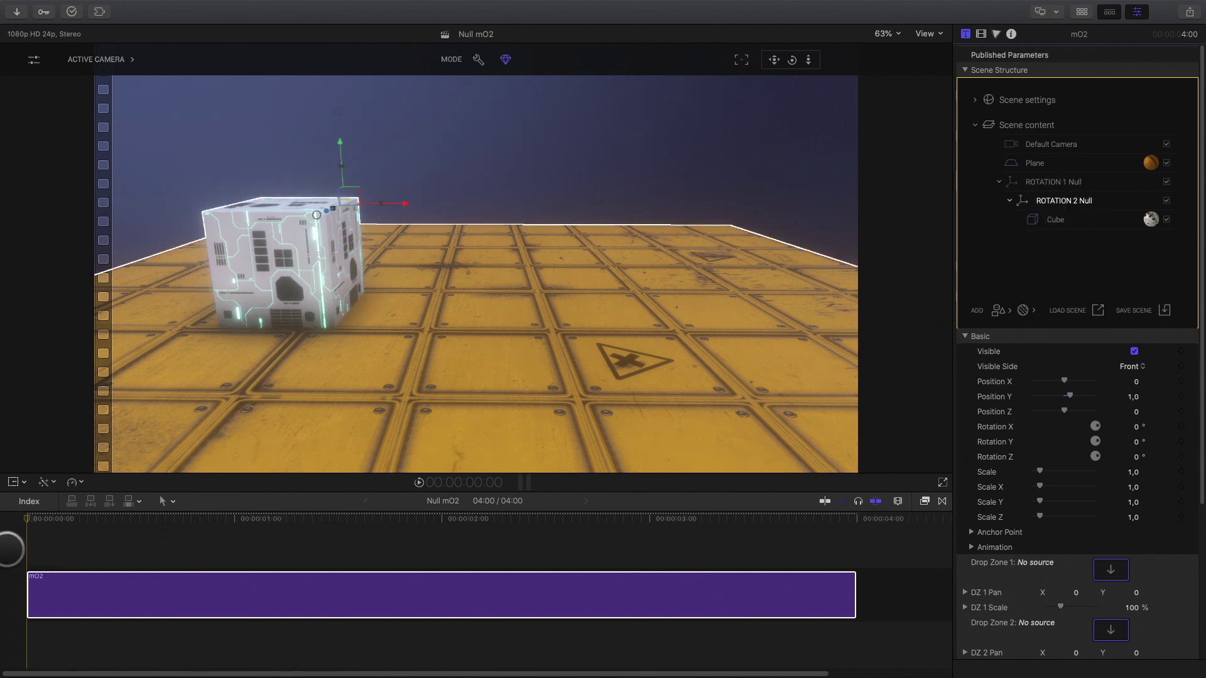
drag(26, 519, 273, 522)
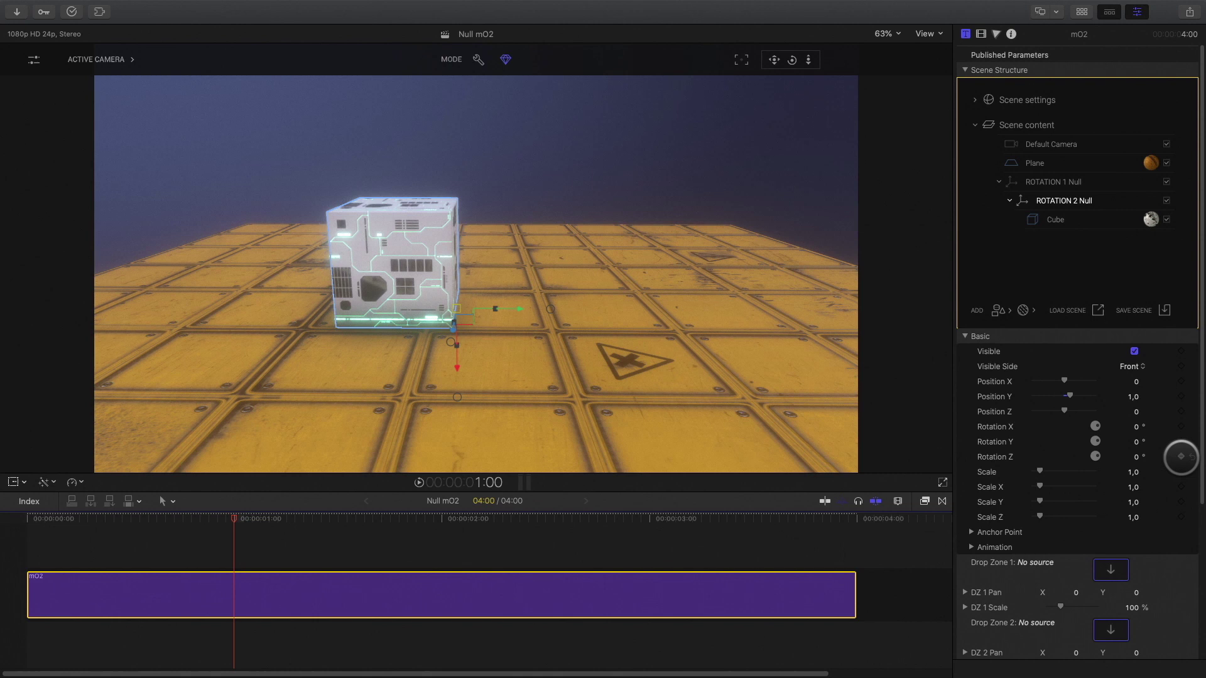
drag(249, 521, 387, 540)
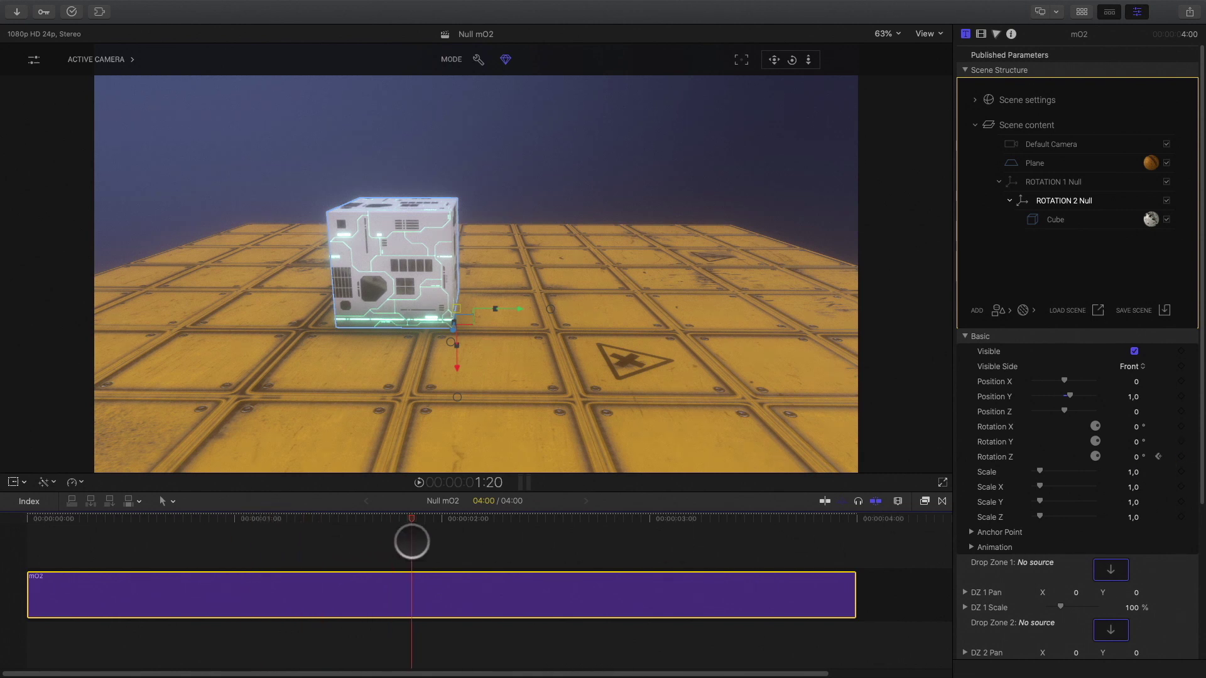
Keyframe its Rotation Z to -90° at two seconds, then scrub back to preview the roll
click(1180, 456)
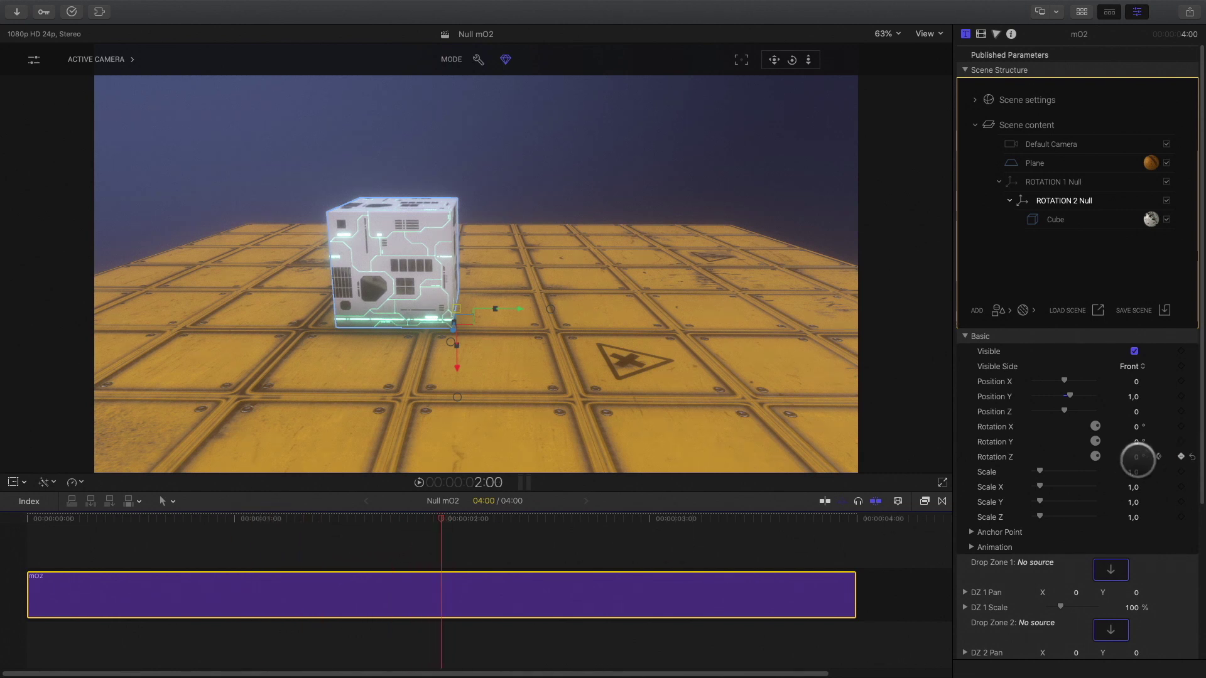
click(1136, 459)
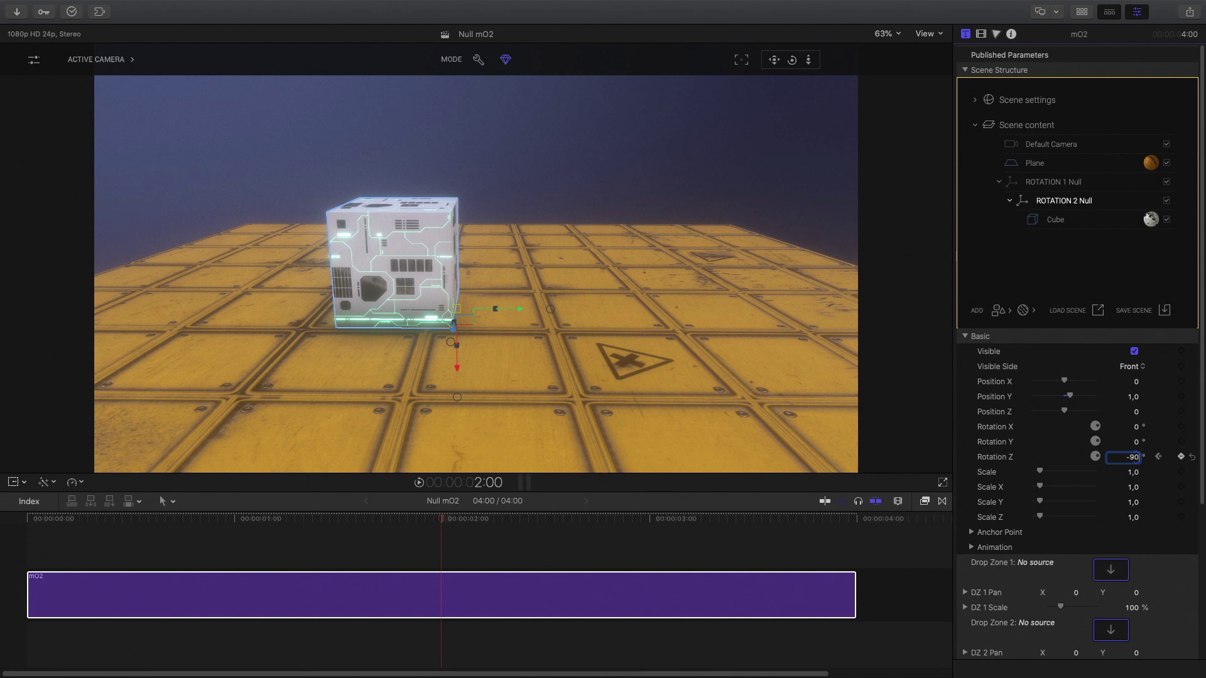
text(-90)
key(Return)
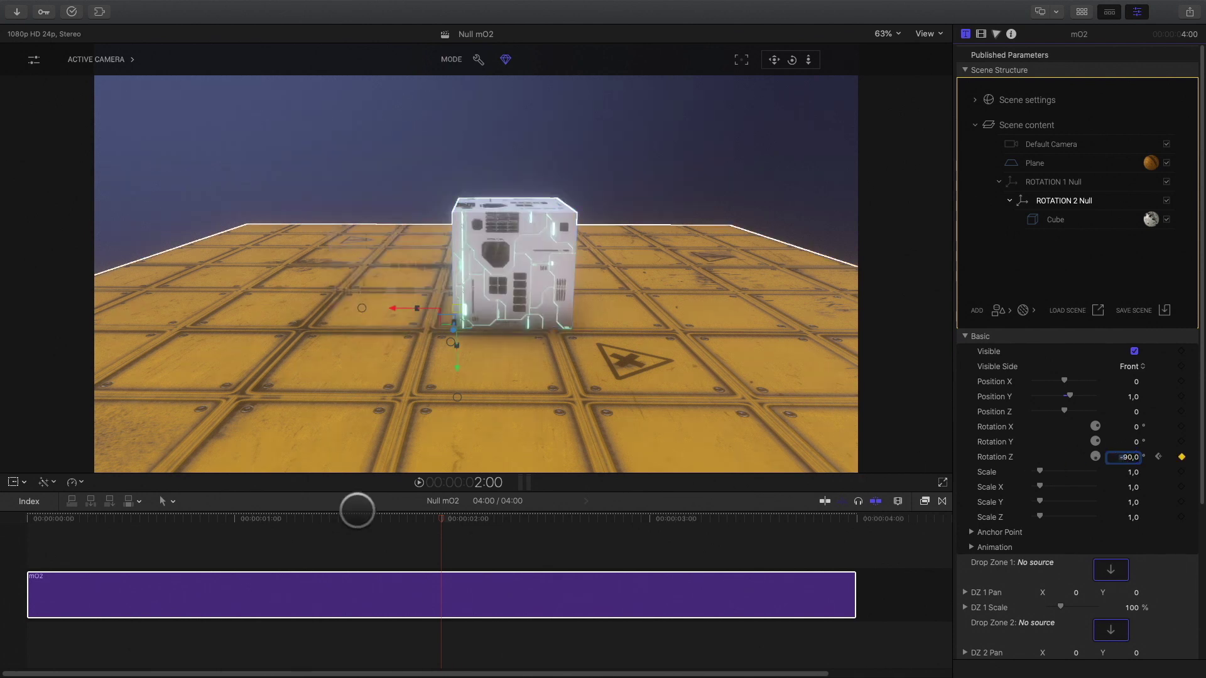
drag(436, 518, 571, 532)
drag(418, 554, 5, 615)
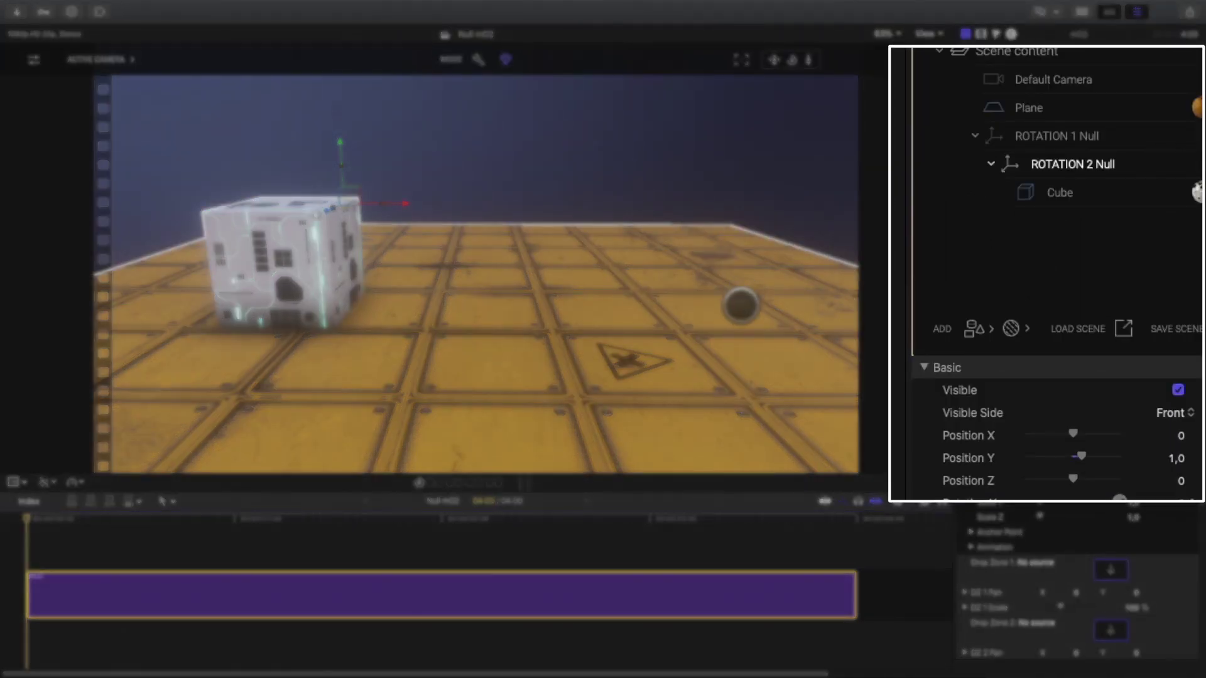
Add a null under Plane named TRANSLATION Null and nest ROTATION 1 Null inside it
click(990, 331)
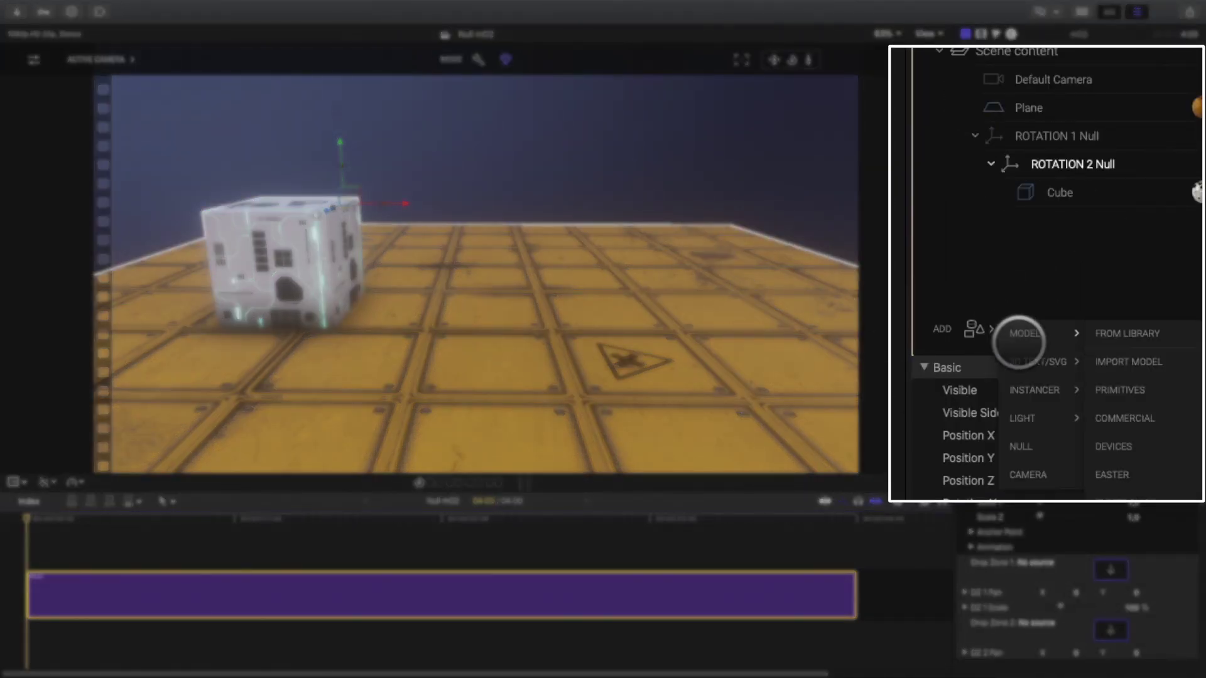
mouse_move(1029, 419)
click(1023, 447)
drag(1039, 161, 985, 126)
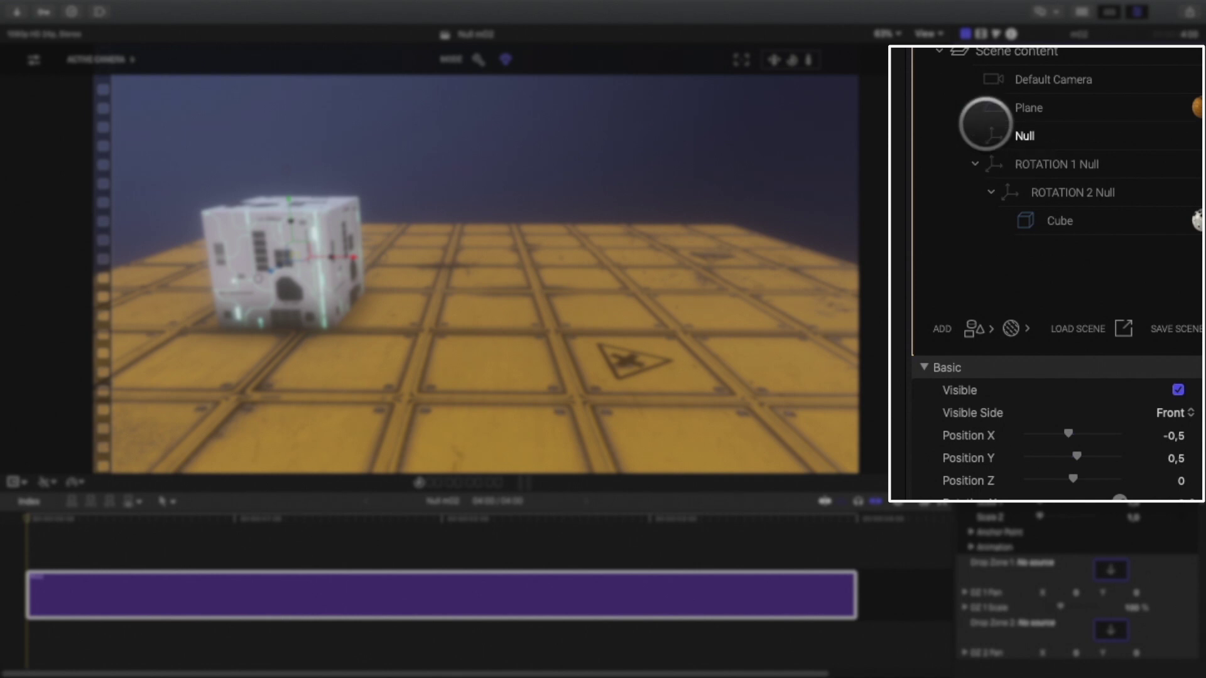
double_click(1025, 135)
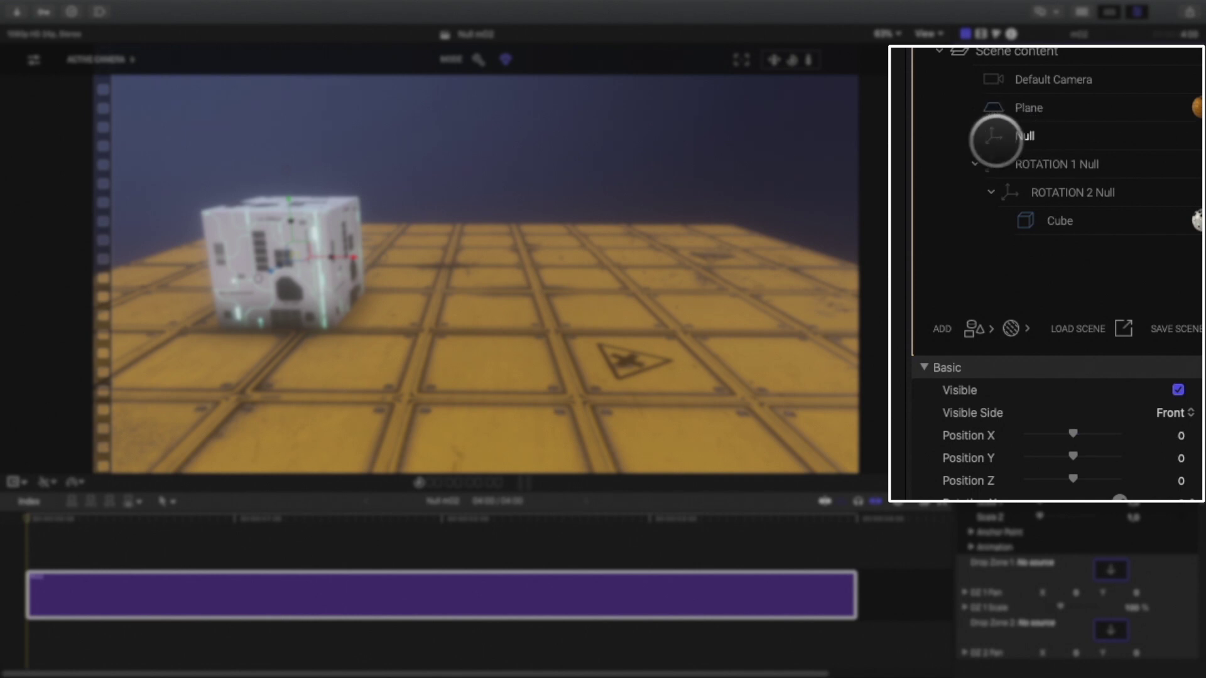
text(TRANSLATION)
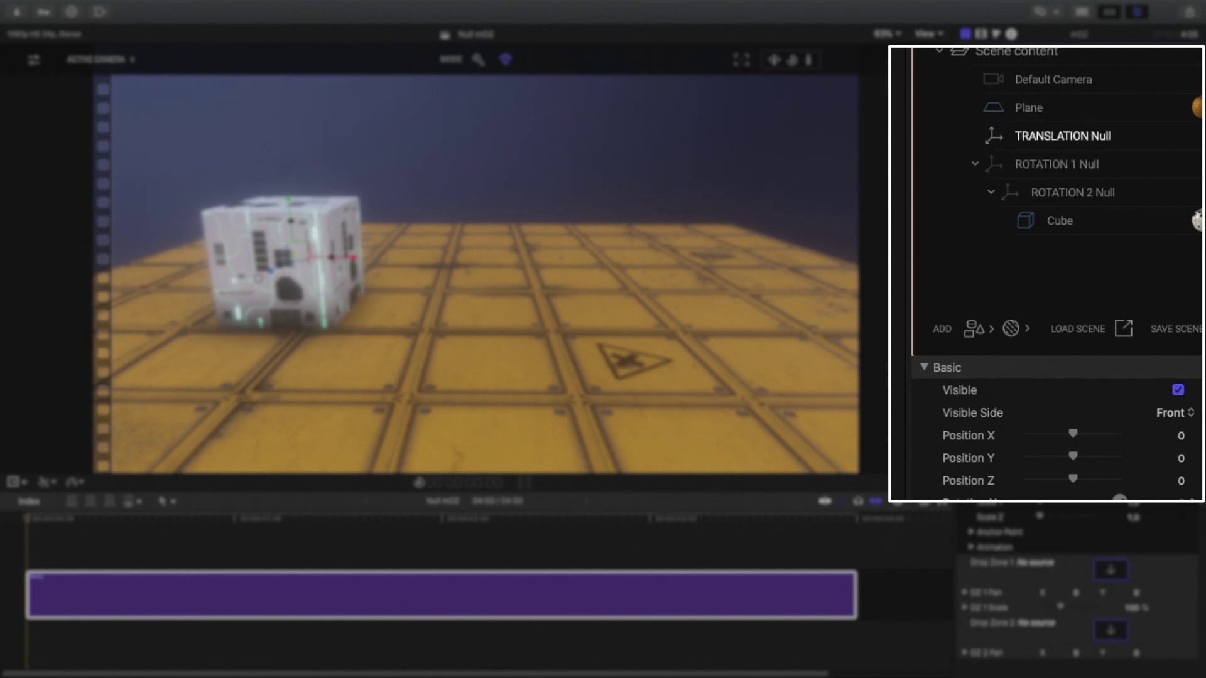
mouse_move(1049, 141)
mouse_down()
mouse_move(1036, 134)
mouse_move(1031, 164)
mouse_move(1070, 155)
mouse_move(1063, 135)
mouse_up()
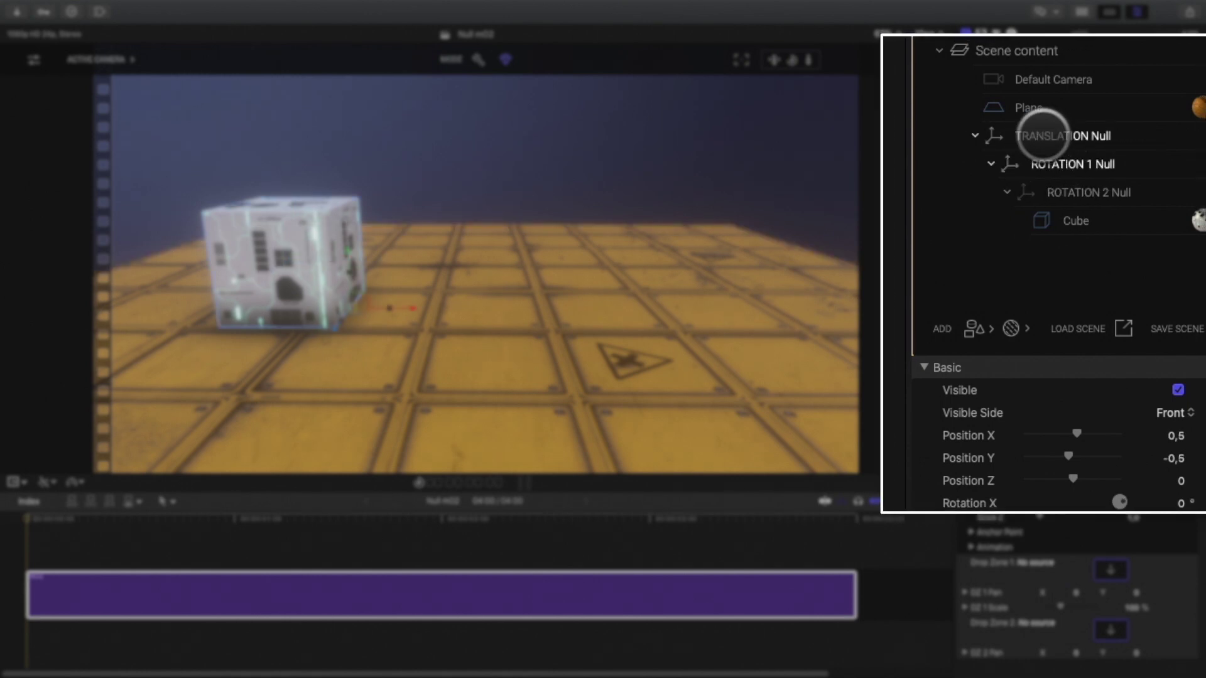
click(1044, 182)
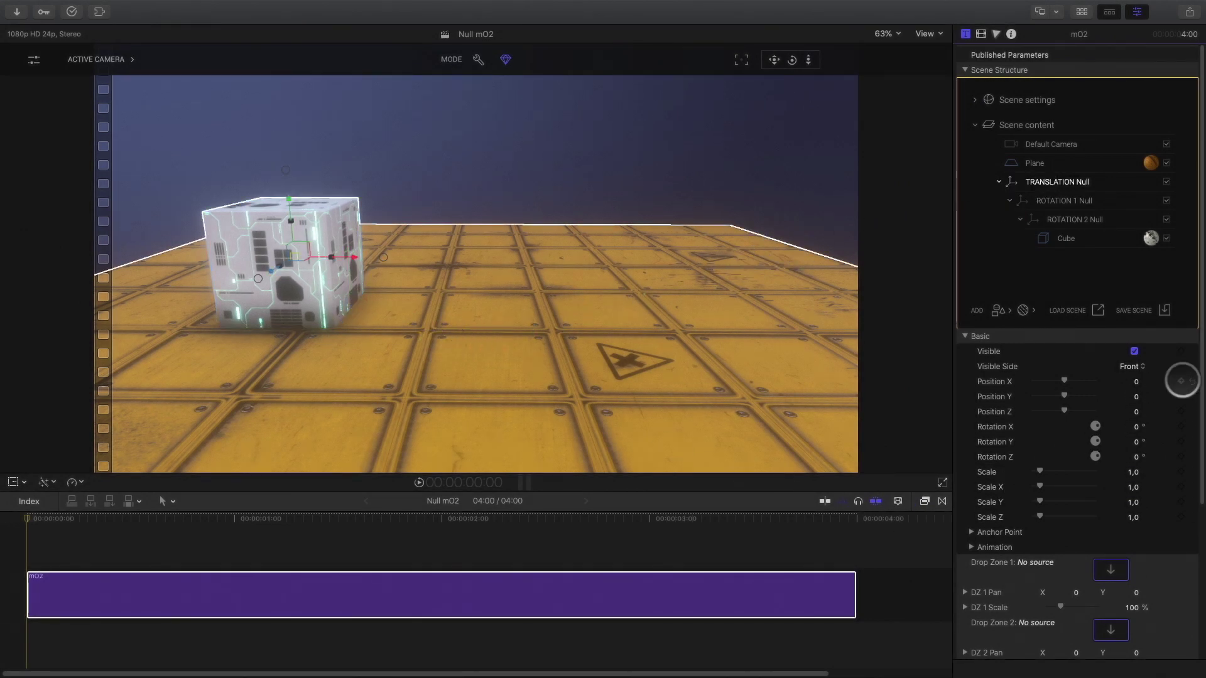
Keyframe TRANSLATION Null Position X at 0:00 and 2:00 so the cube slides right off-screen
click(1181, 381)
drag(182, 518, 459, 530)
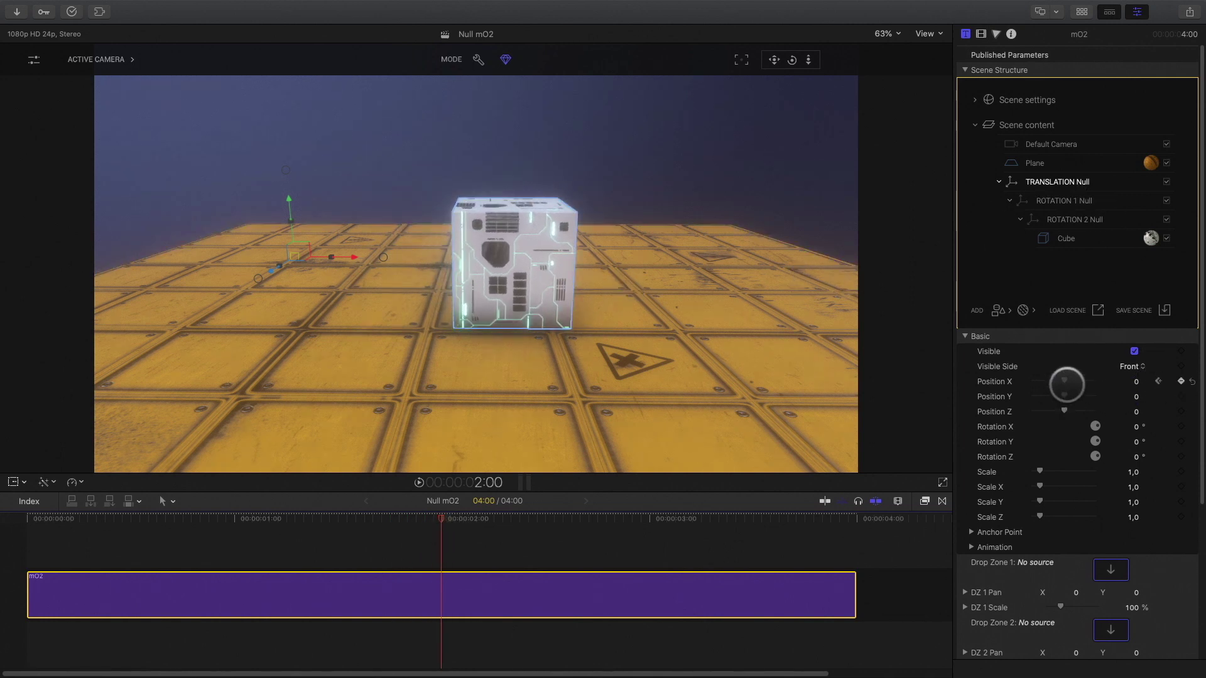
drag(1071, 388, 1077, 386)
mouse_move(432, 520)
mouse_down()
mouse_move(27, 579)
mouse_move(528, 520)
mouse_move(302, 568)
mouse_move(65, 597)
mouse_move(89, 606)
mouse_move(444, 548)
mouse_up()
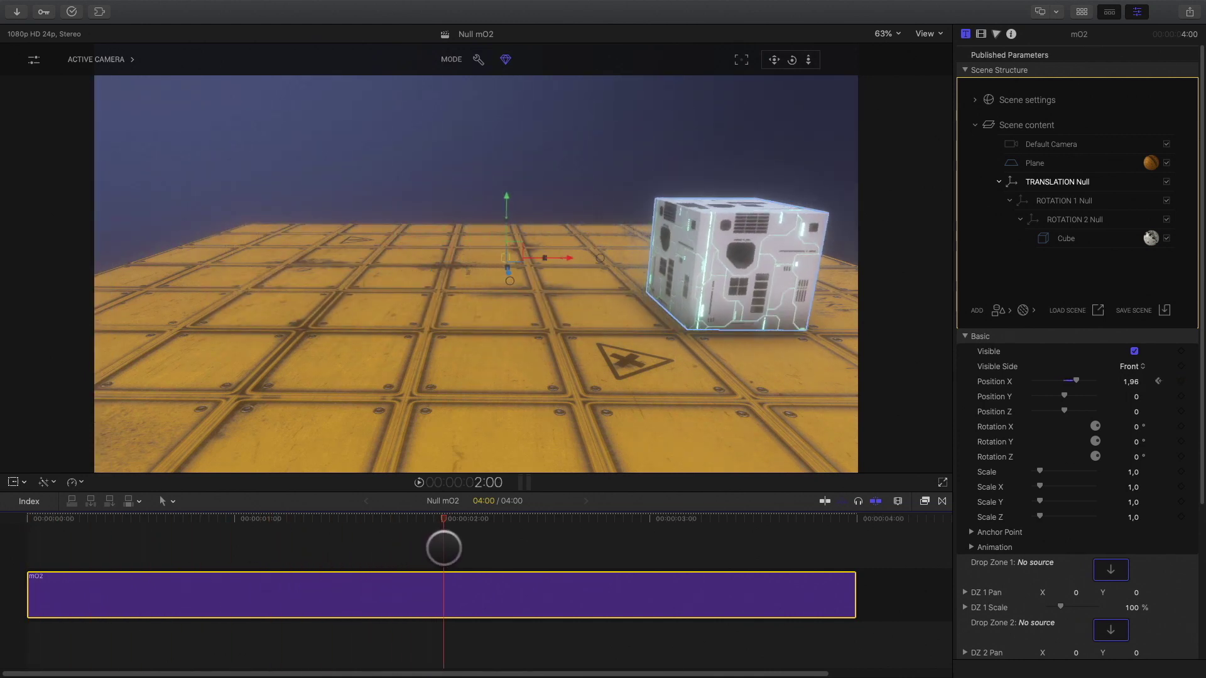
drag(1081, 376, 1096, 378)
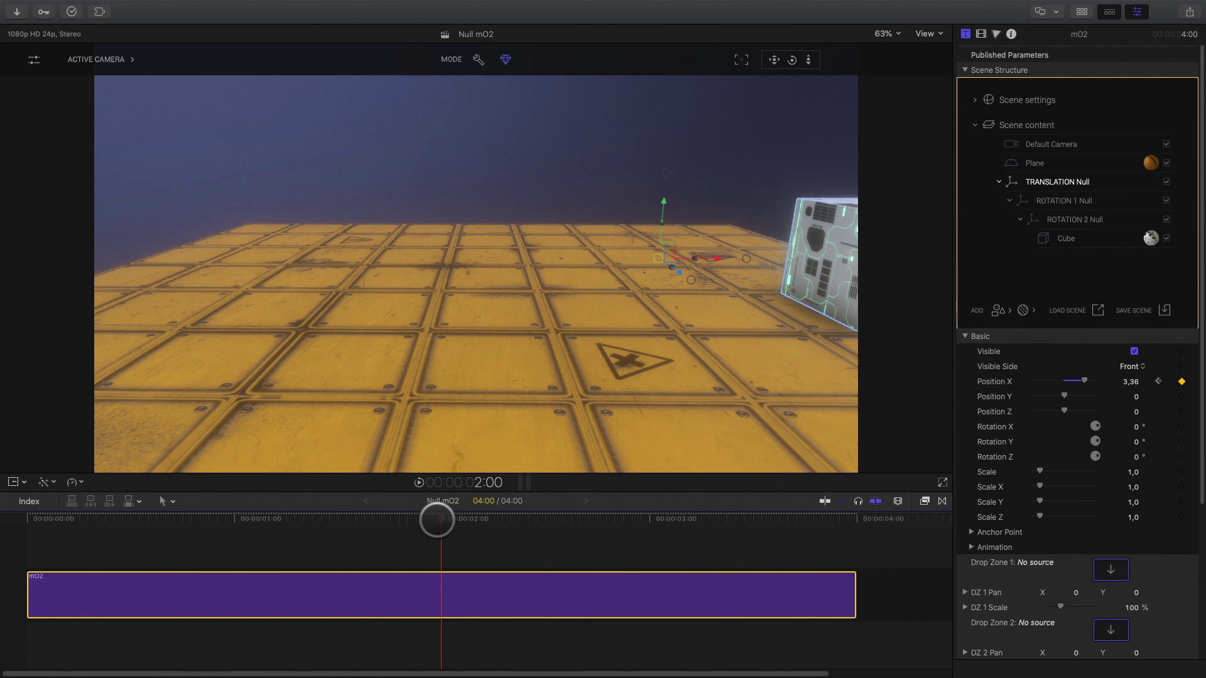
Refine the cube's starting Position X, then delete the rolling-cube clip from the timeline
drag(436, 517, 3, 614)
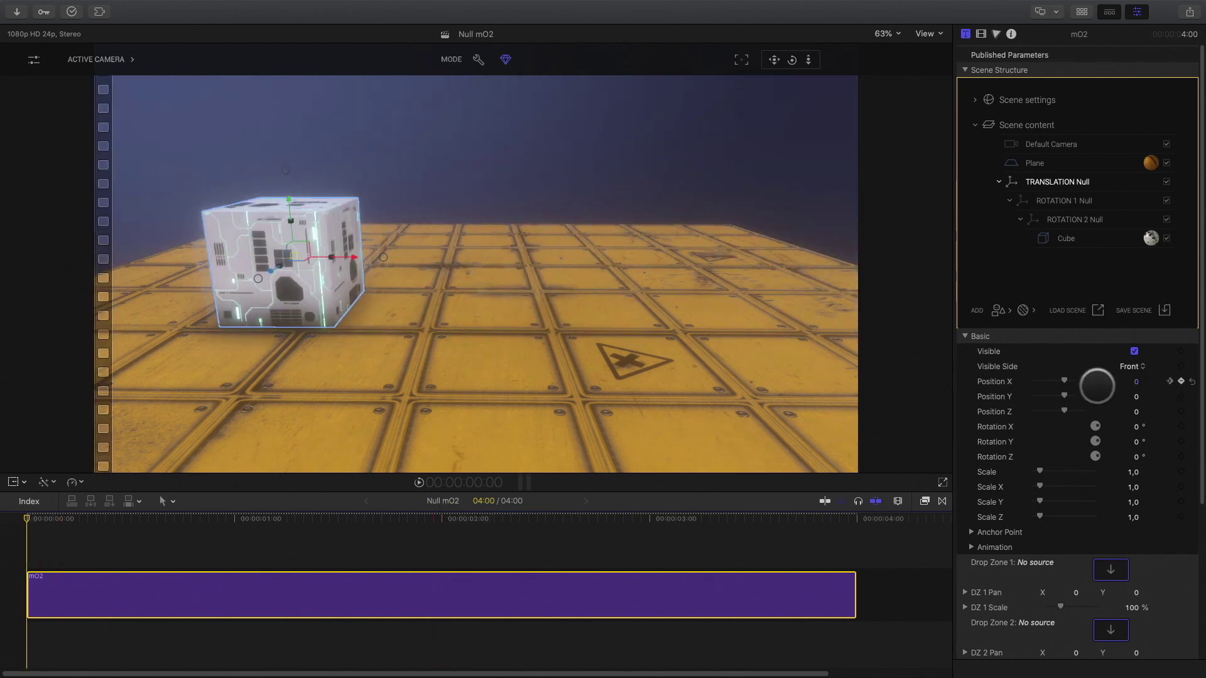
drag(1060, 381, 1043, 386)
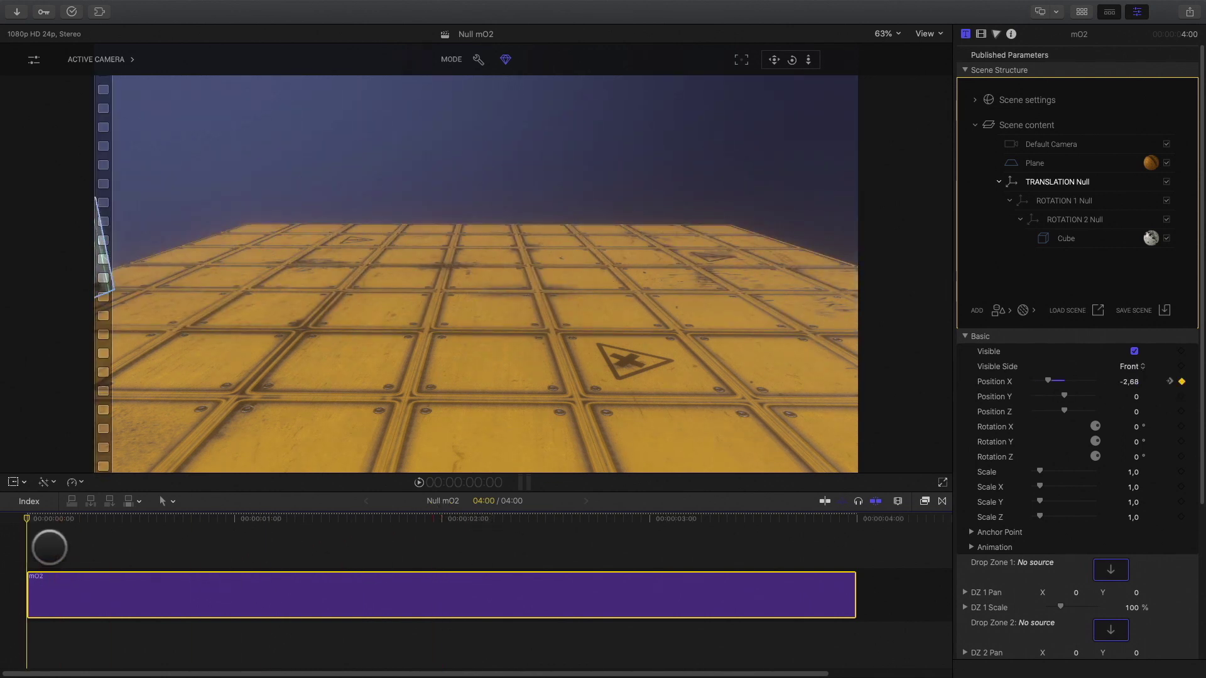
mouse_move(54, 517)
mouse_down()
mouse_move(523, 497)
mouse_move(27, 581)
mouse_move(172, 576)
mouse_move(490, 522)
mouse_move(17, 618)
mouse_up()
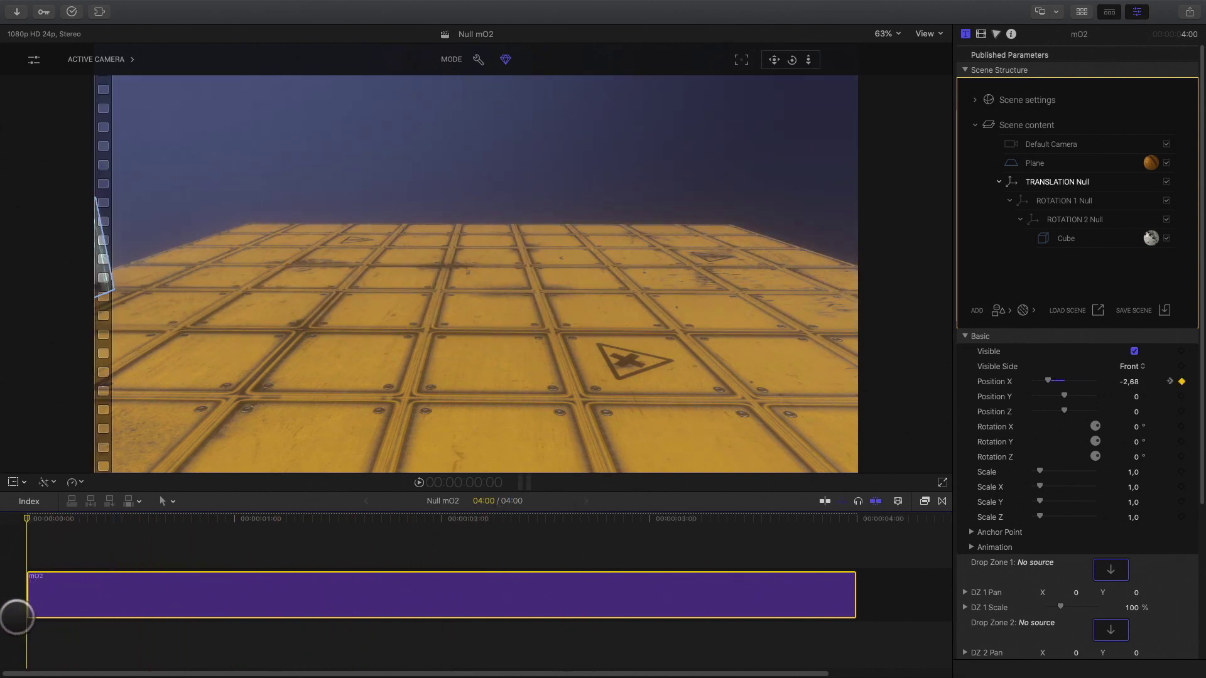
drag(1053, 386, 1066, 384)
click(511, 597)
key(Delete)
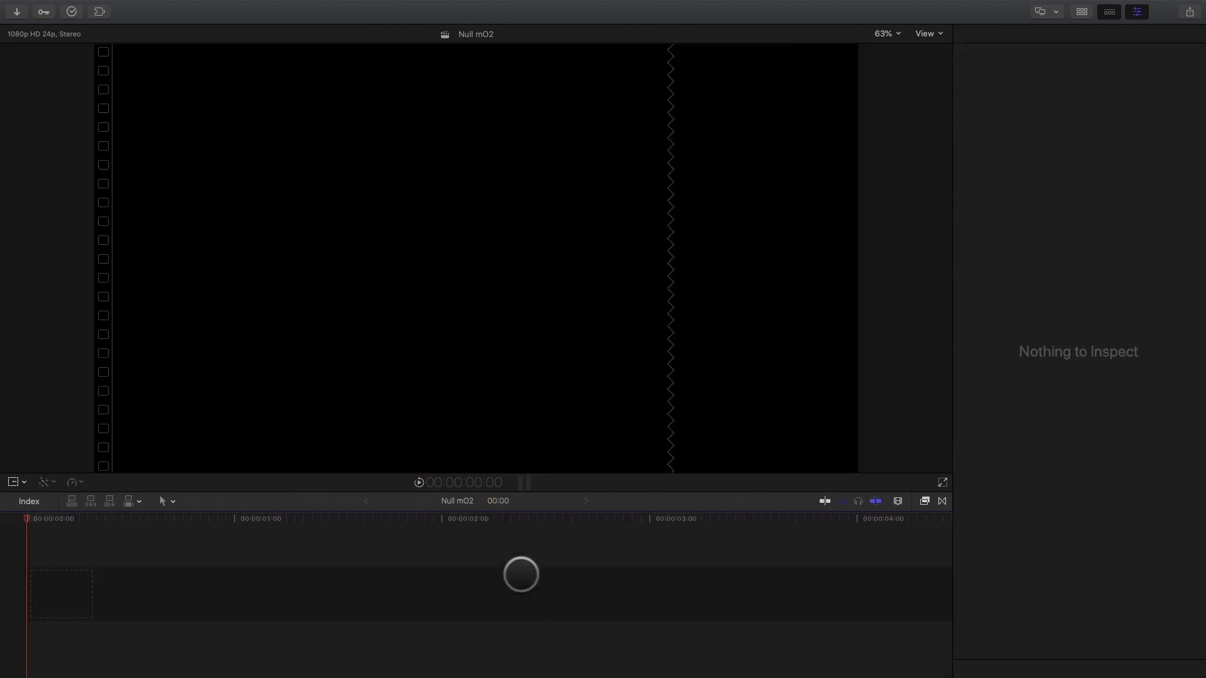
Add the Title 02 template from Installed Titles to the timeline in place of the placeholder
click(1082, 12)
click(107, 240)
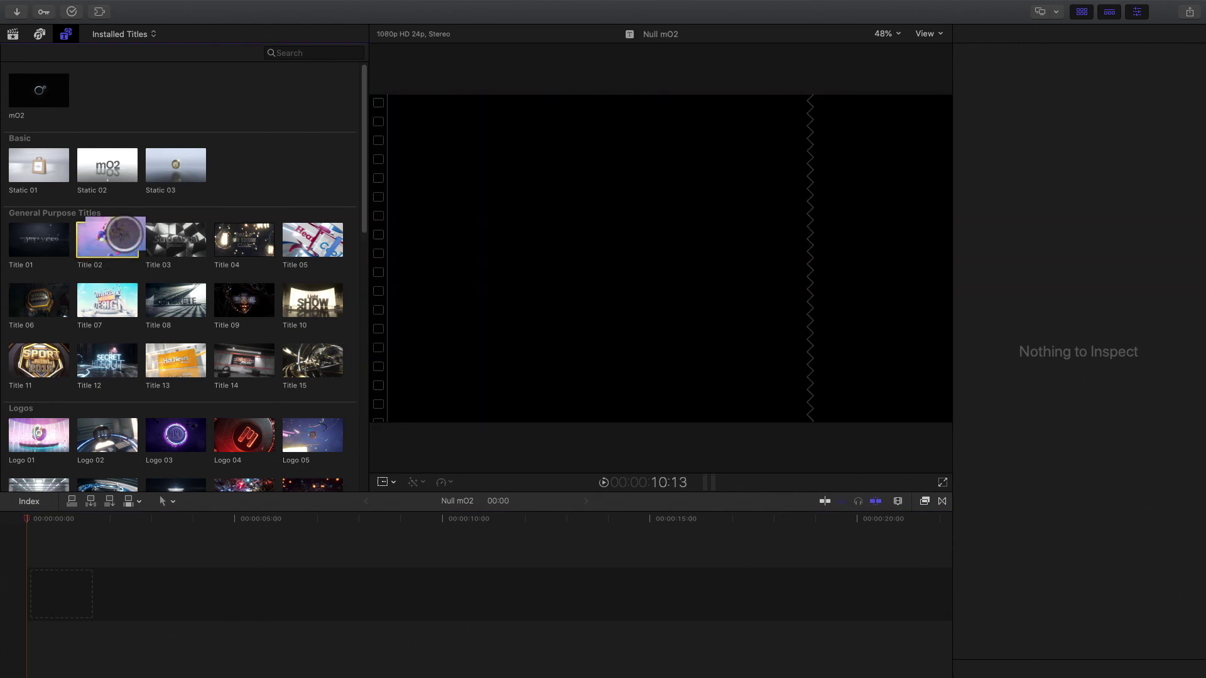
drag(107, 240, 134, 593)
drag(34, 585, 60, 584)
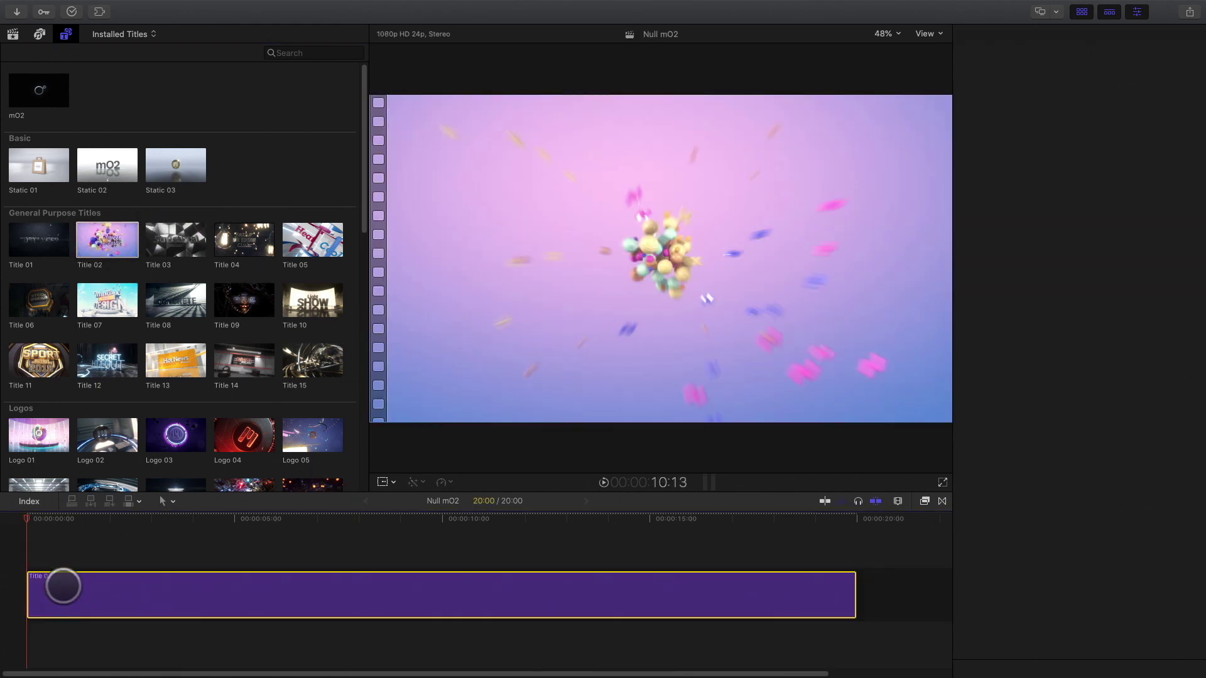
click(1082, 12)
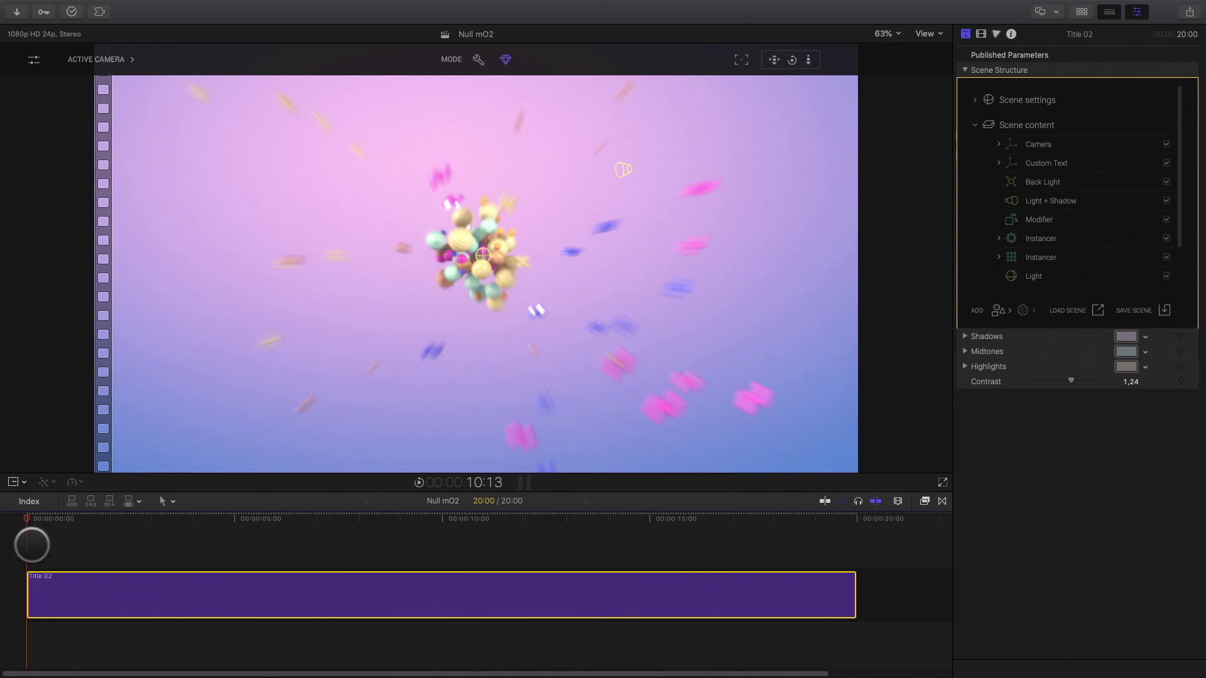
Preview the title animation and expand the Camera group to reveal Default Camera
drag(41, 521, 254, 575)
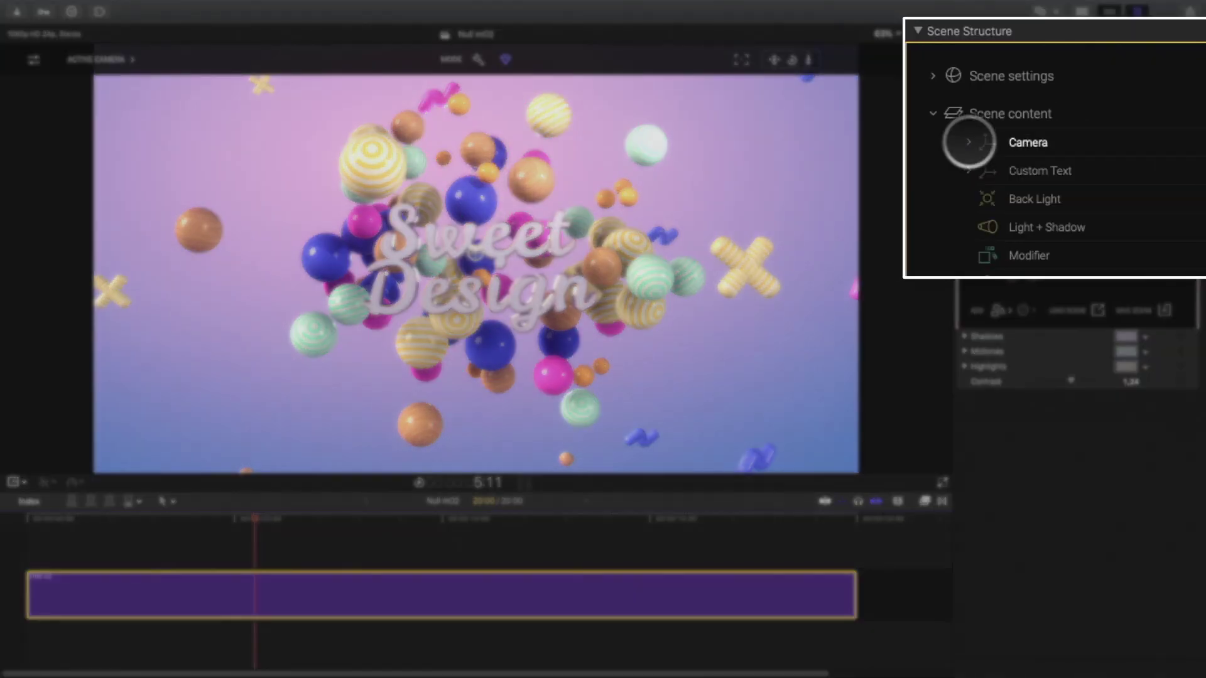
click(999, 143)
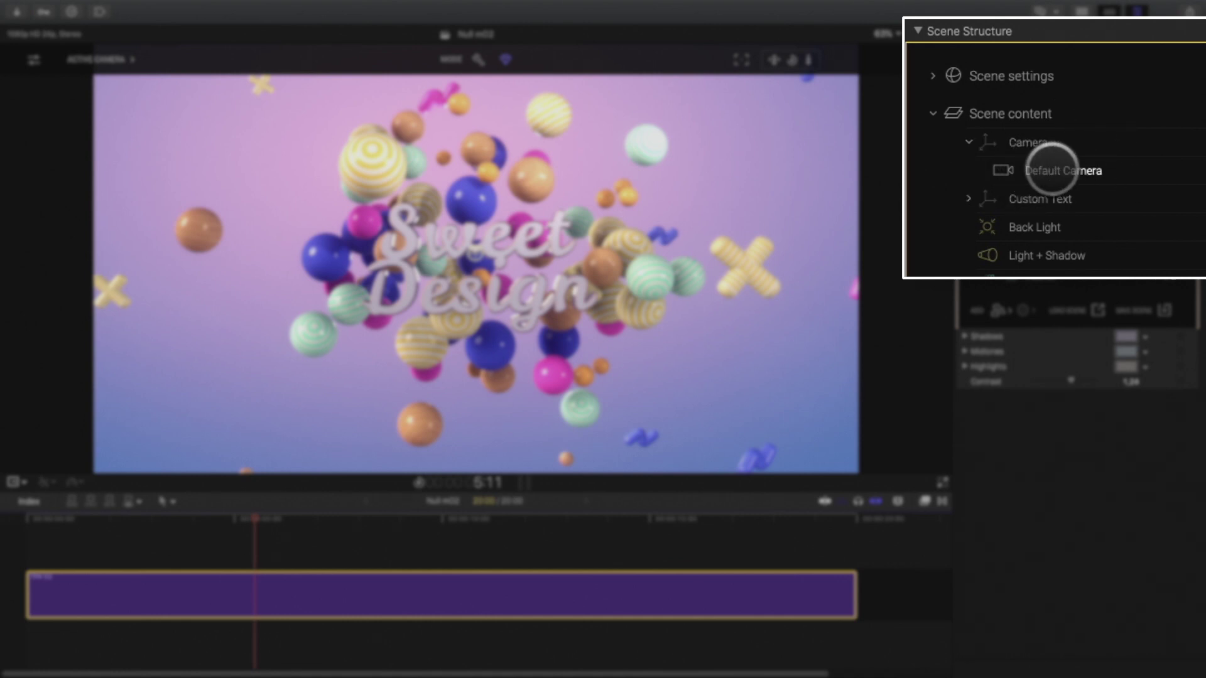
click(1052, 168)
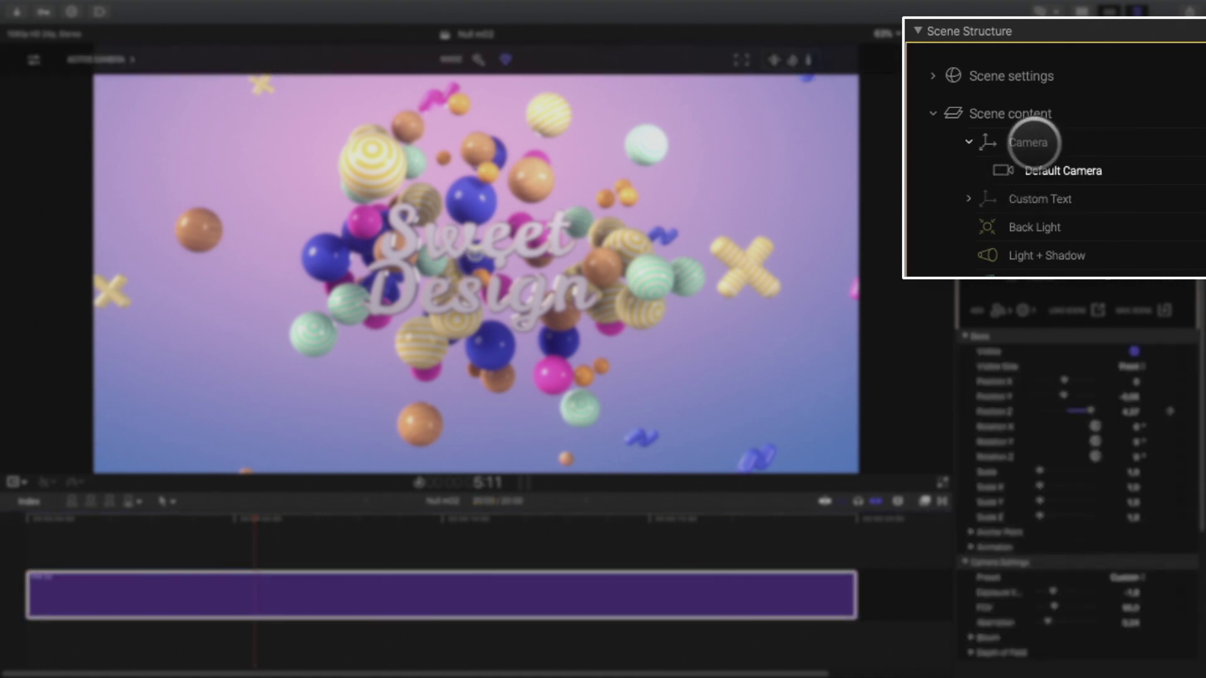
click(1043, 140)
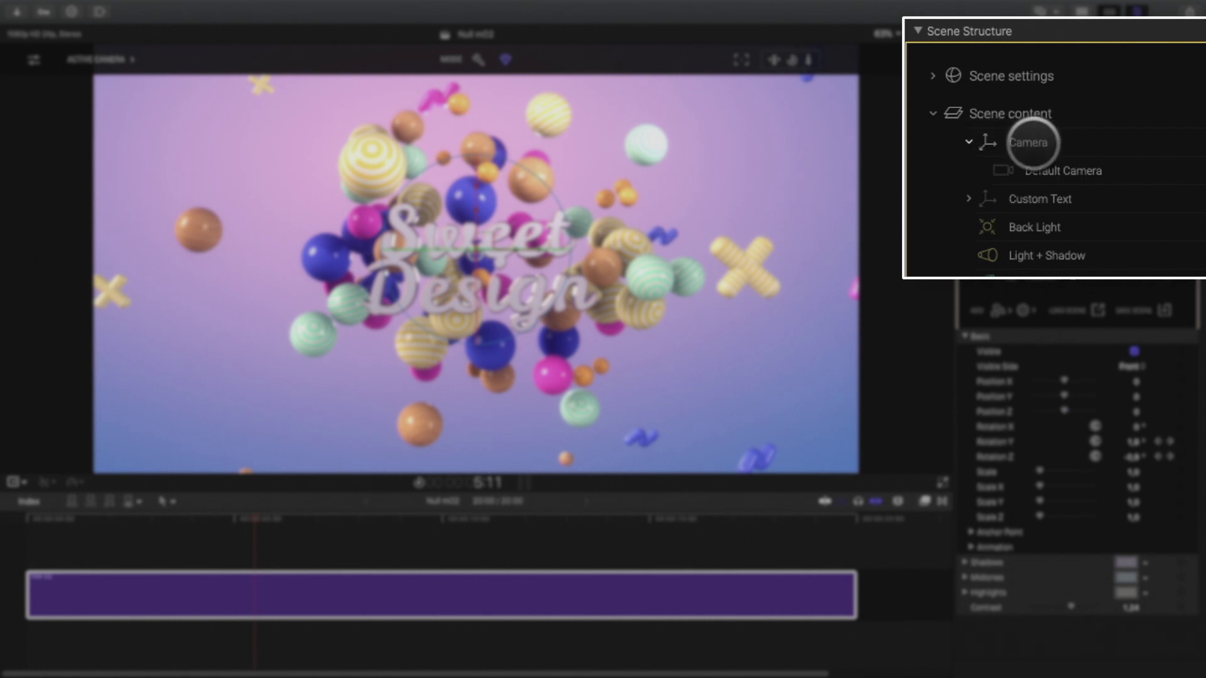
Replace the Camera group with a new camera, with the viewer set to the Perspective camera
key(Delete)
drag(251, 536, 4, 583)
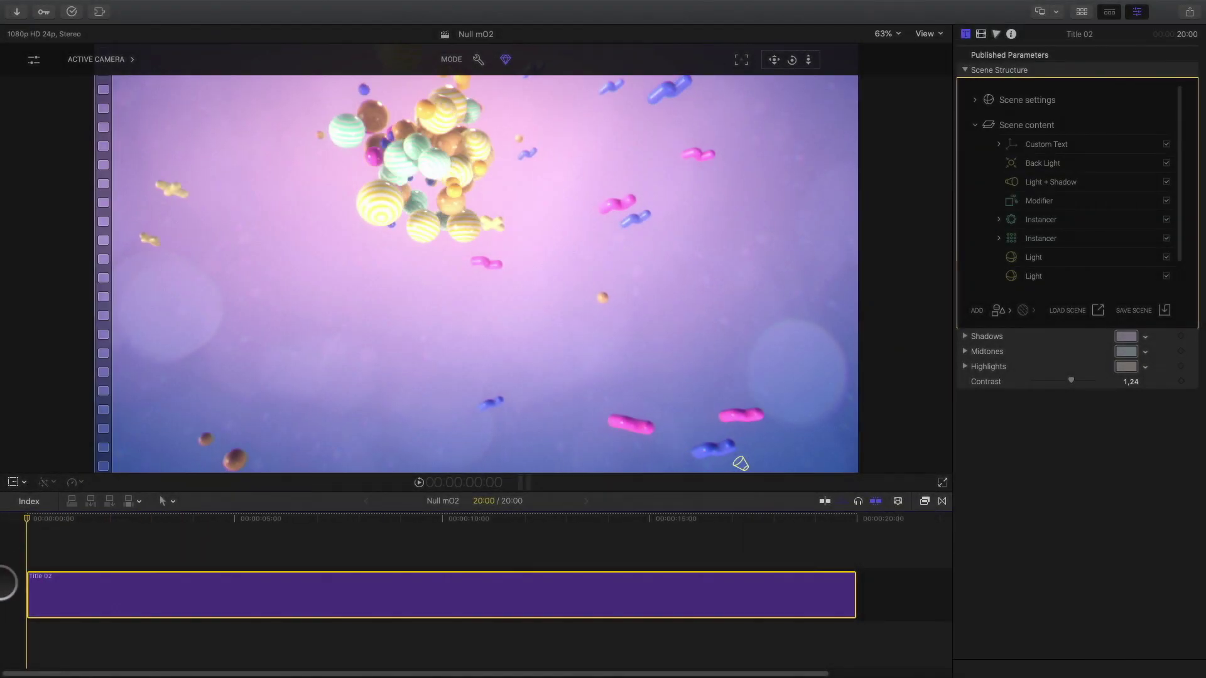
click(98, 59)
click(94, 100)
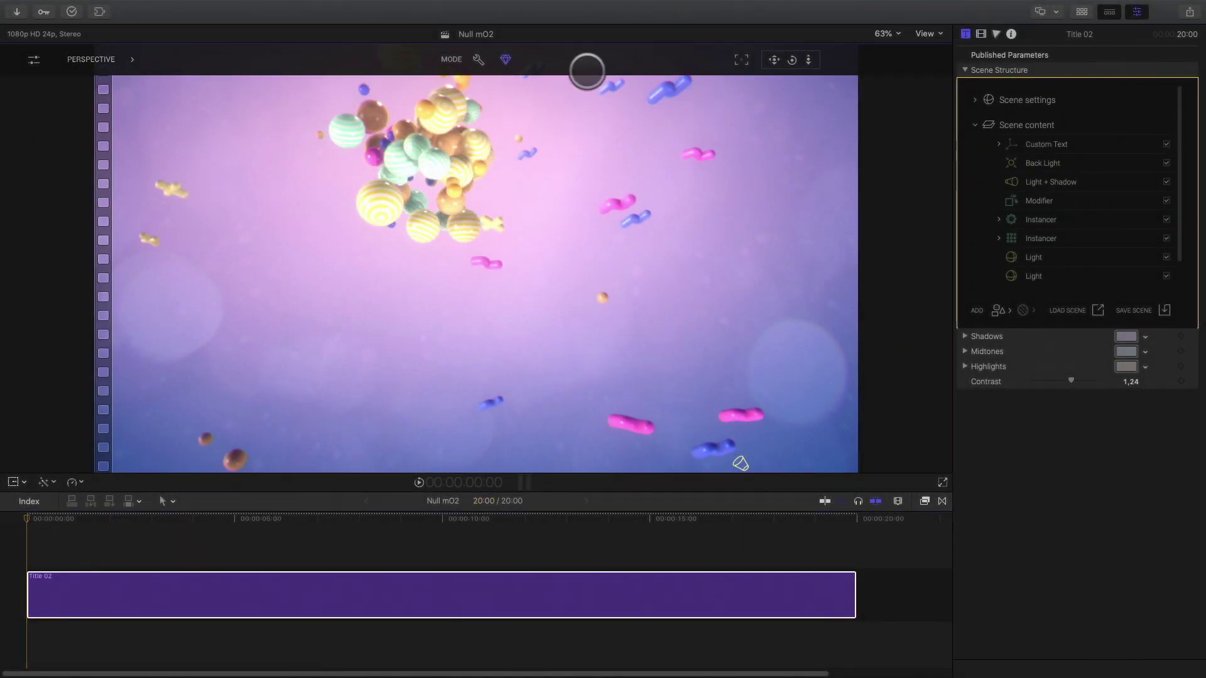
click(999, 311)
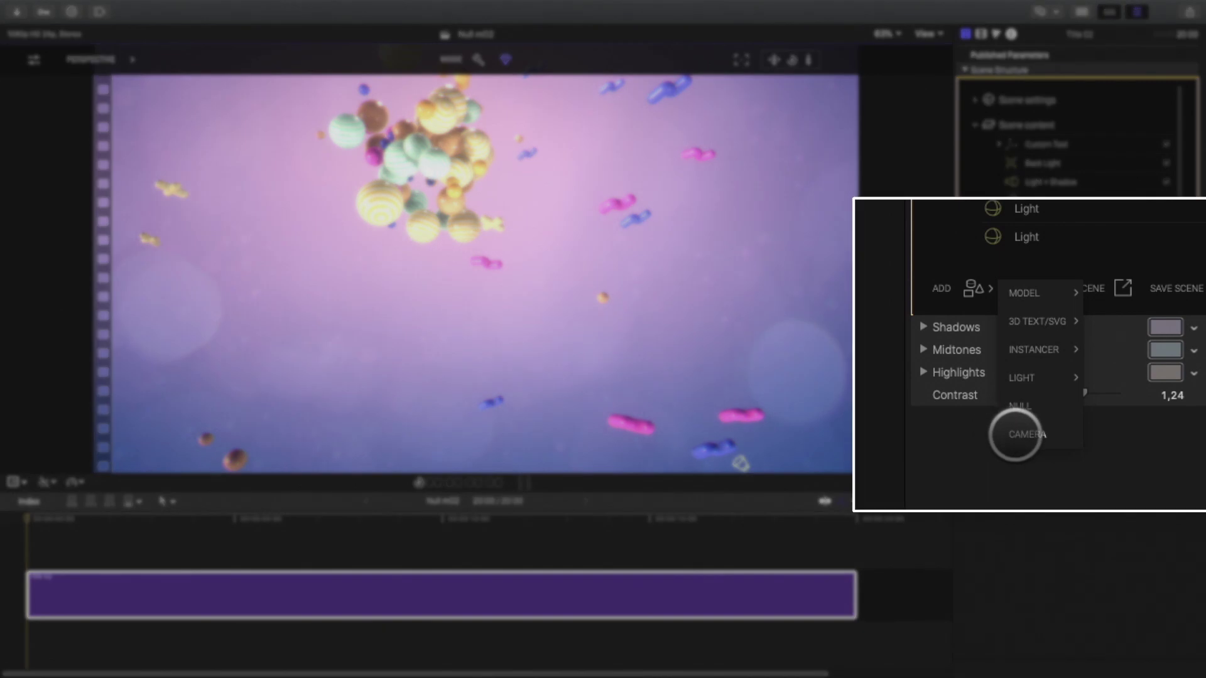
click(1023, 400)
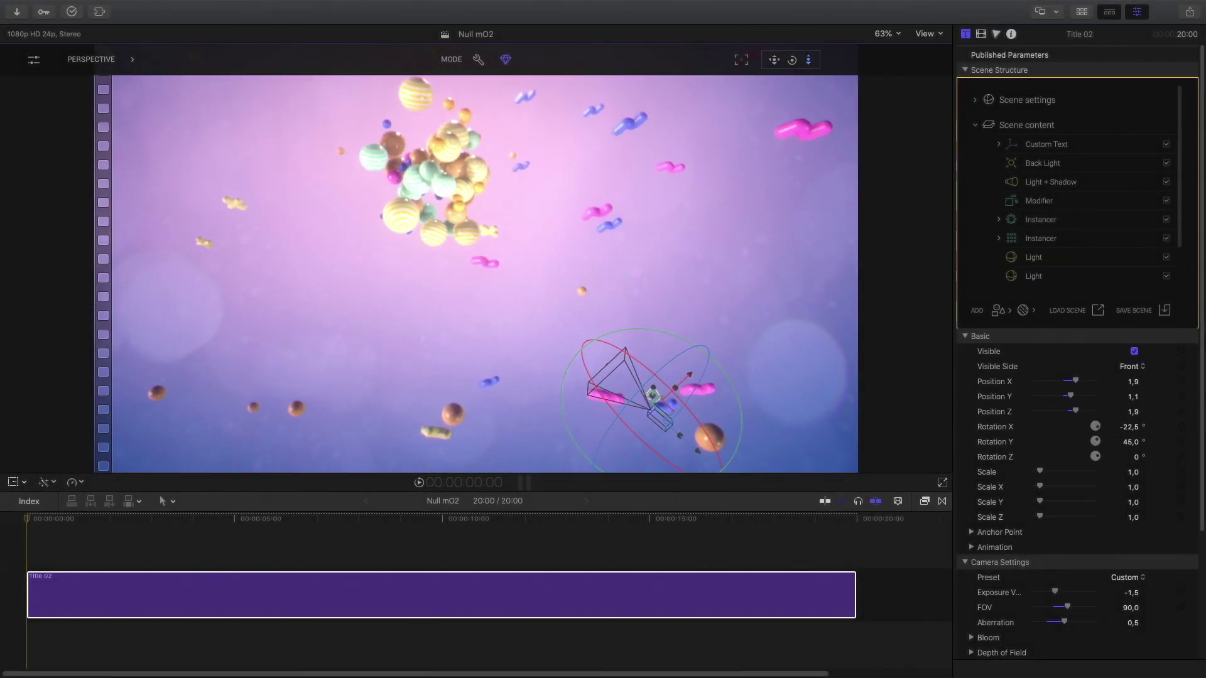
At about eight seconds, move the camera below-left of the title to X -0,03, Y 0,46, Z 1,65
drag(53, 520, 377, 517)
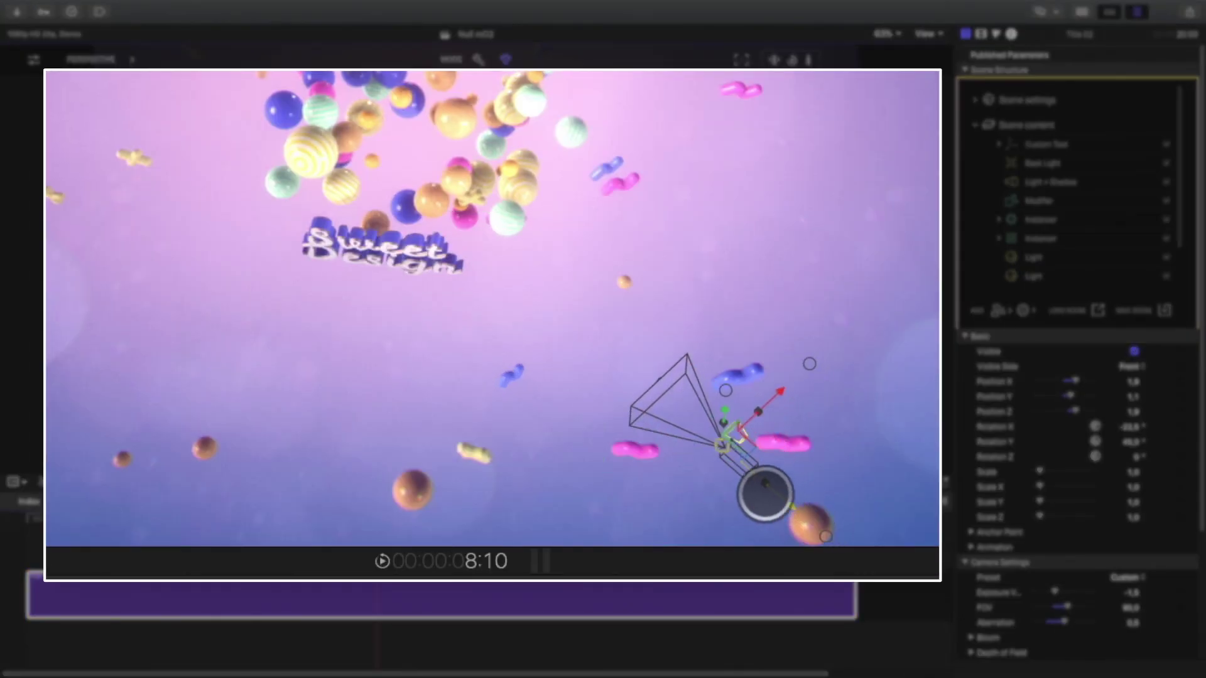
drag(765, 492, 648, 438)
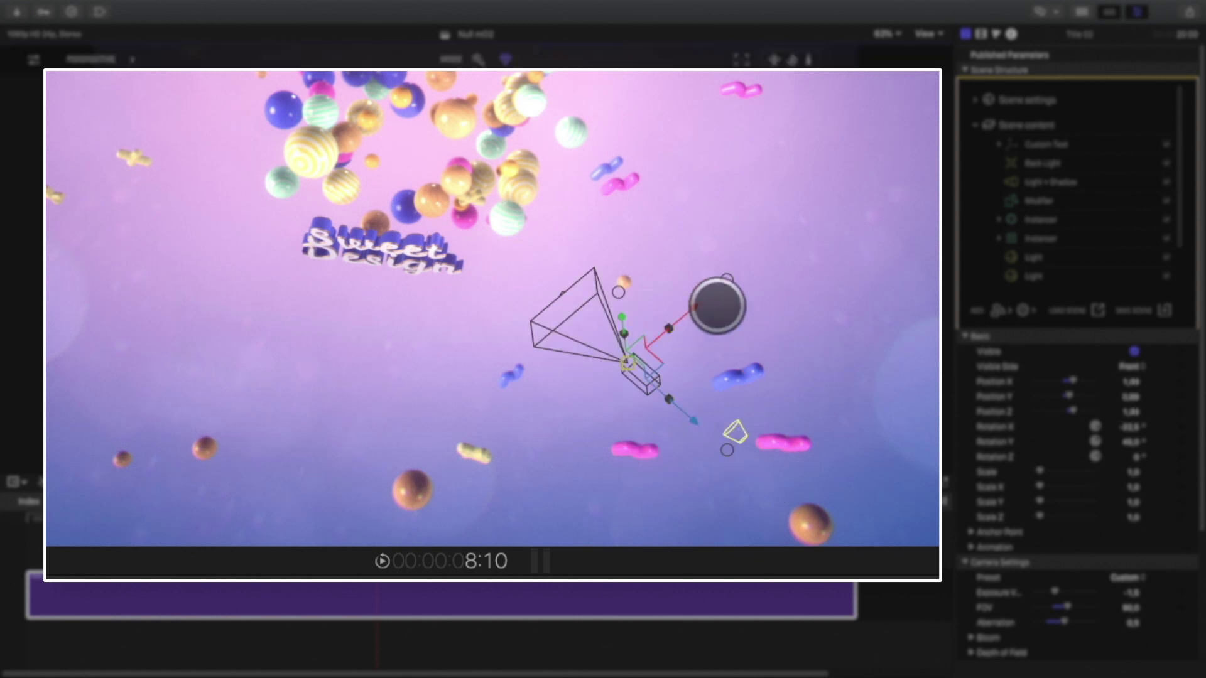
drag(689, 312, 654, 431)
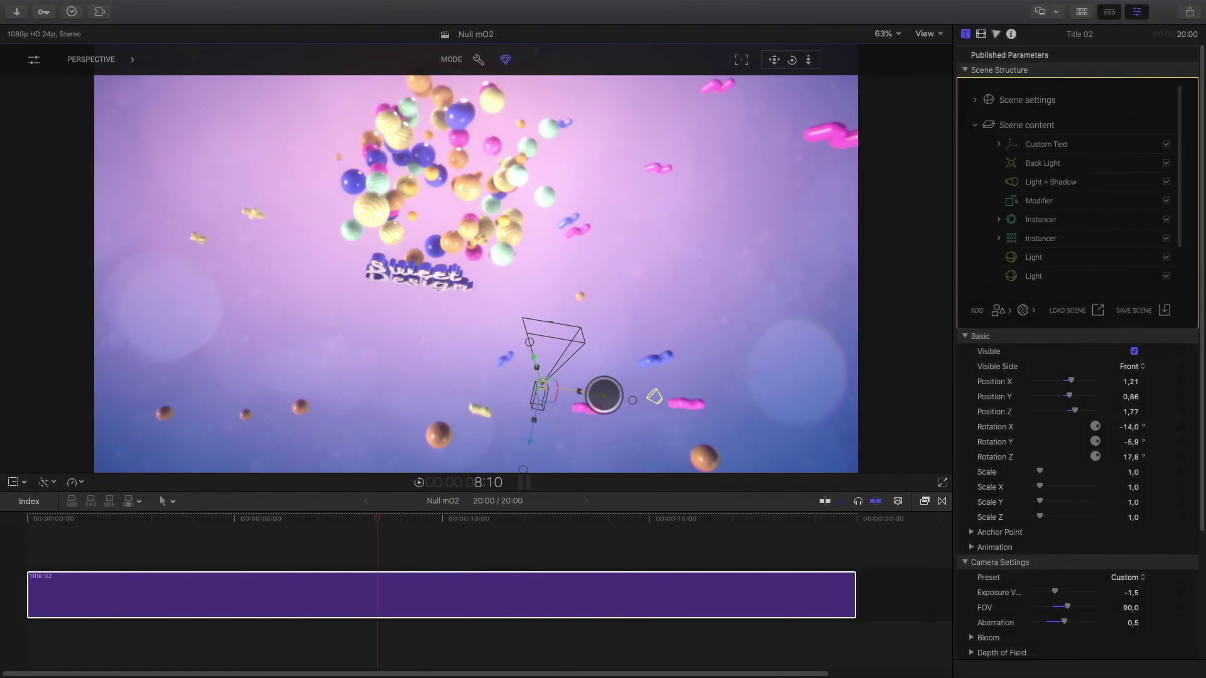
drag(604, 394, 339, 363)
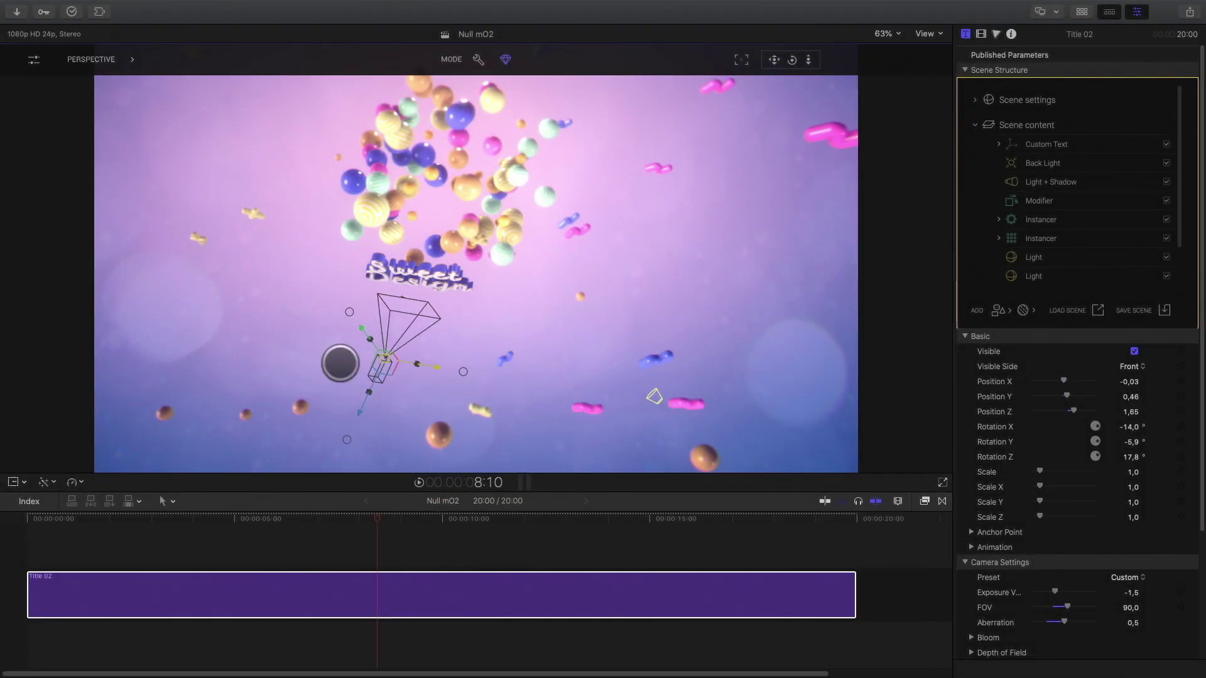
click(90, 59)
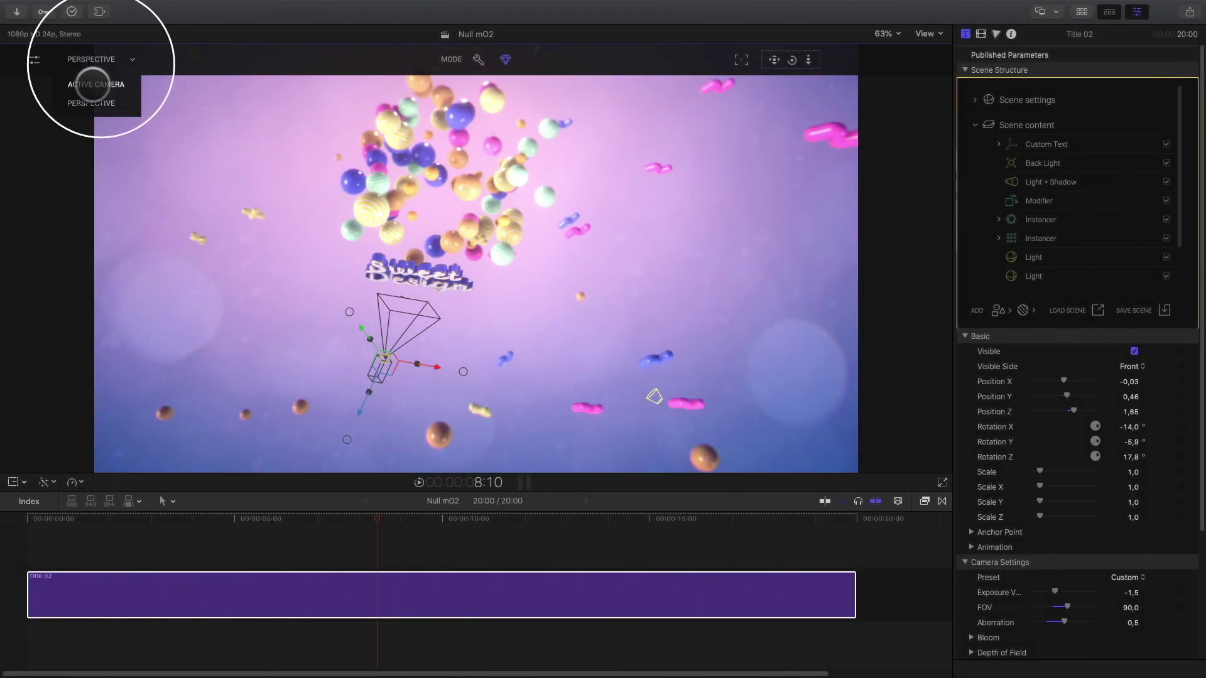
click(94, 84)
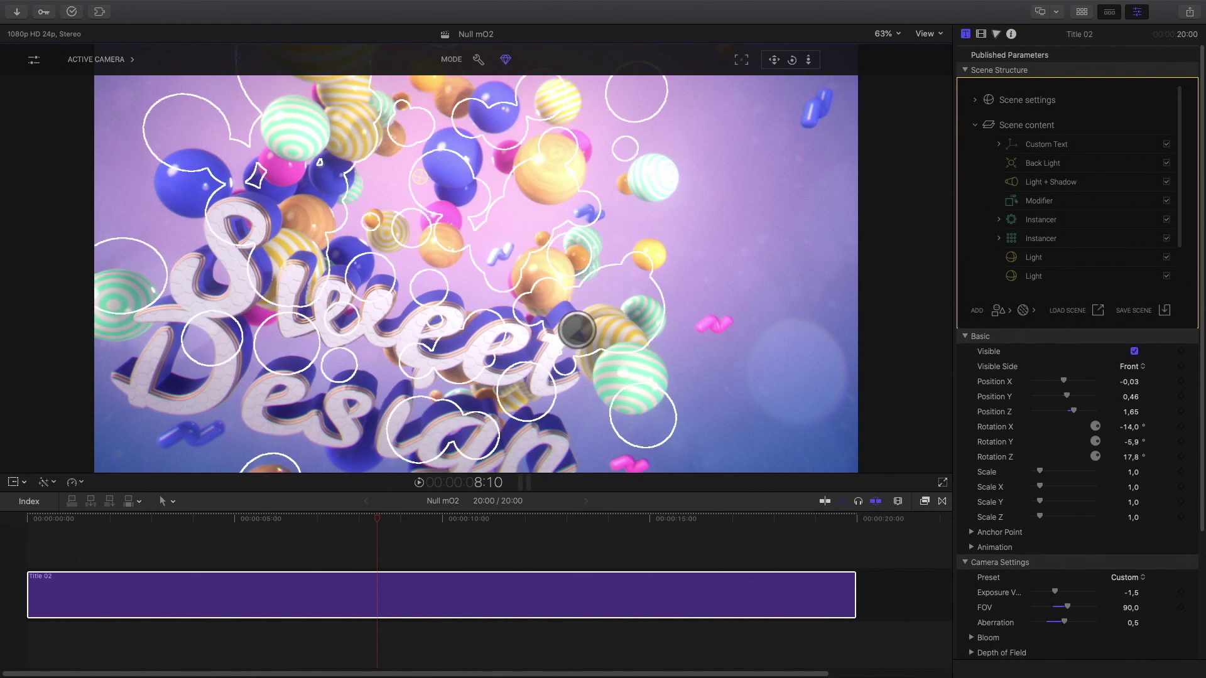
drag(1130, 442, 1130, 441)
key(super+z)
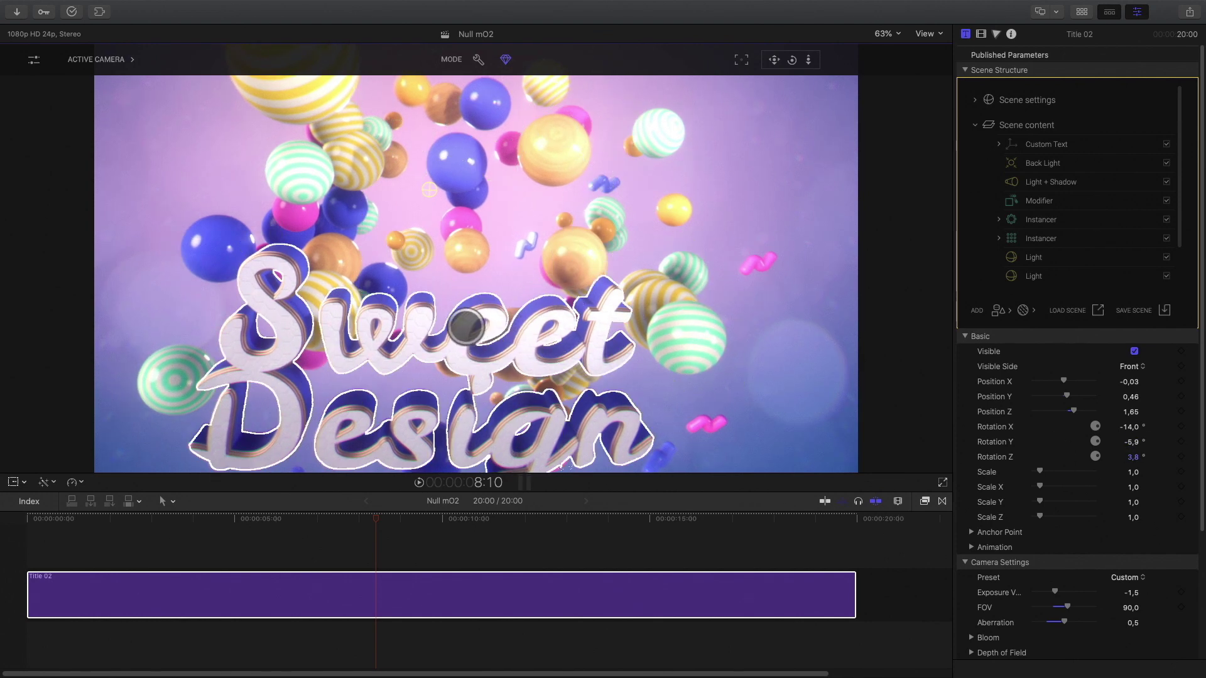
click(465, 327)
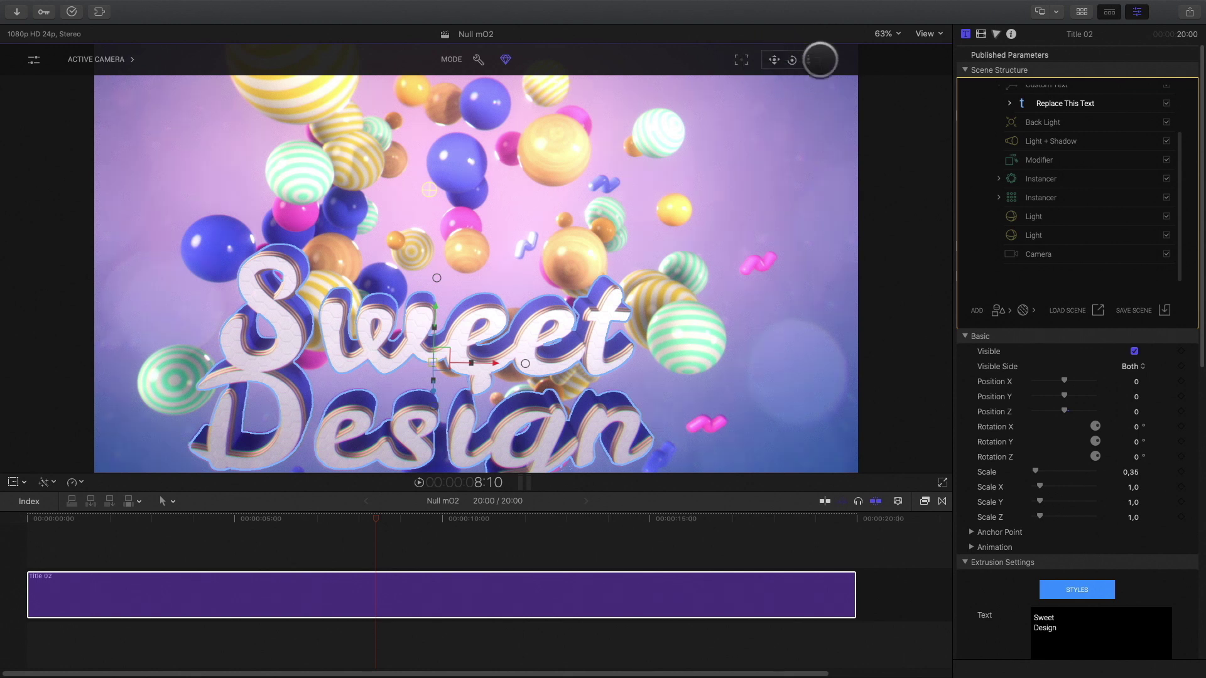
mouse_move(790, 60)
mouse_down()
mouse_move(771, 66)
mouse_move(816, 60)
mouse_move(792, 61)
mouse_up()
click(1041, 178)
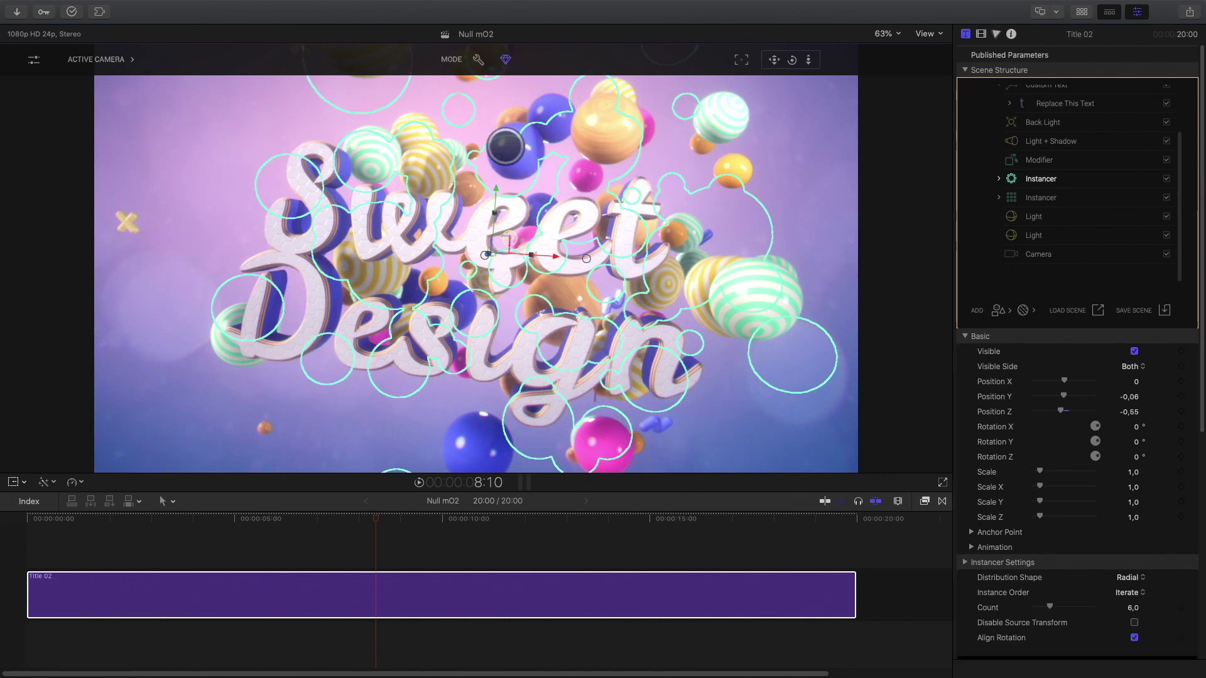
drag(792, 59, 776, 61)
double_click(776, 61)
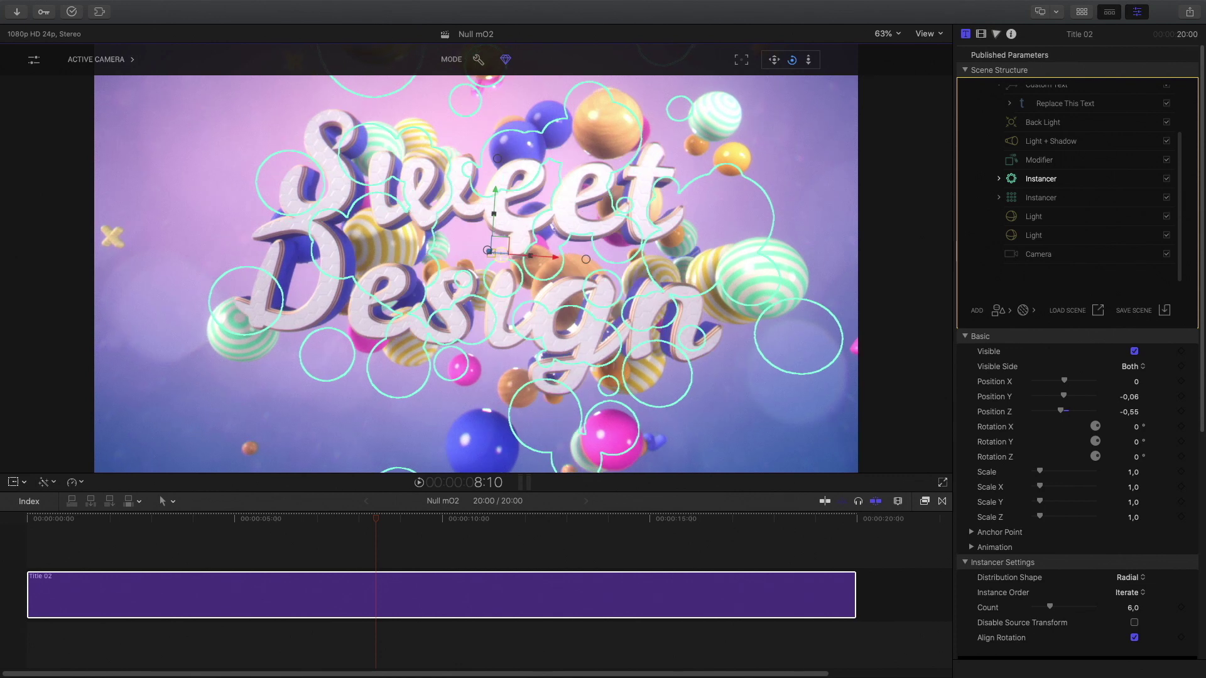
click(452, 198)
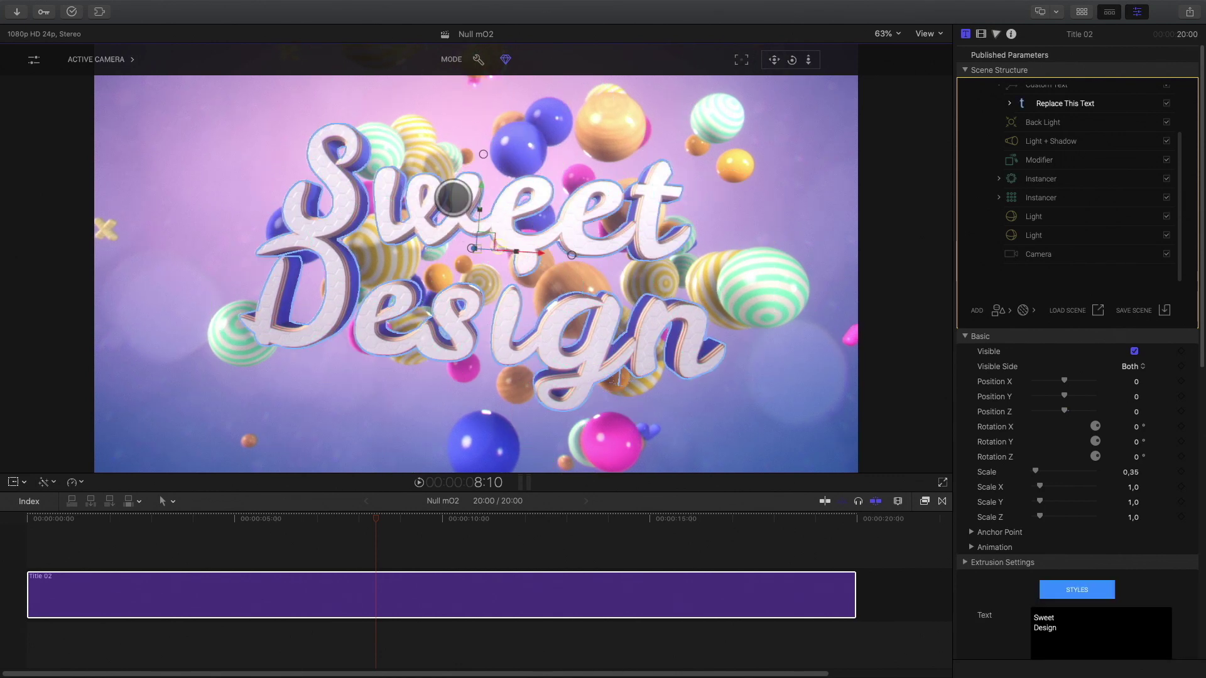
double_click(792, 59)
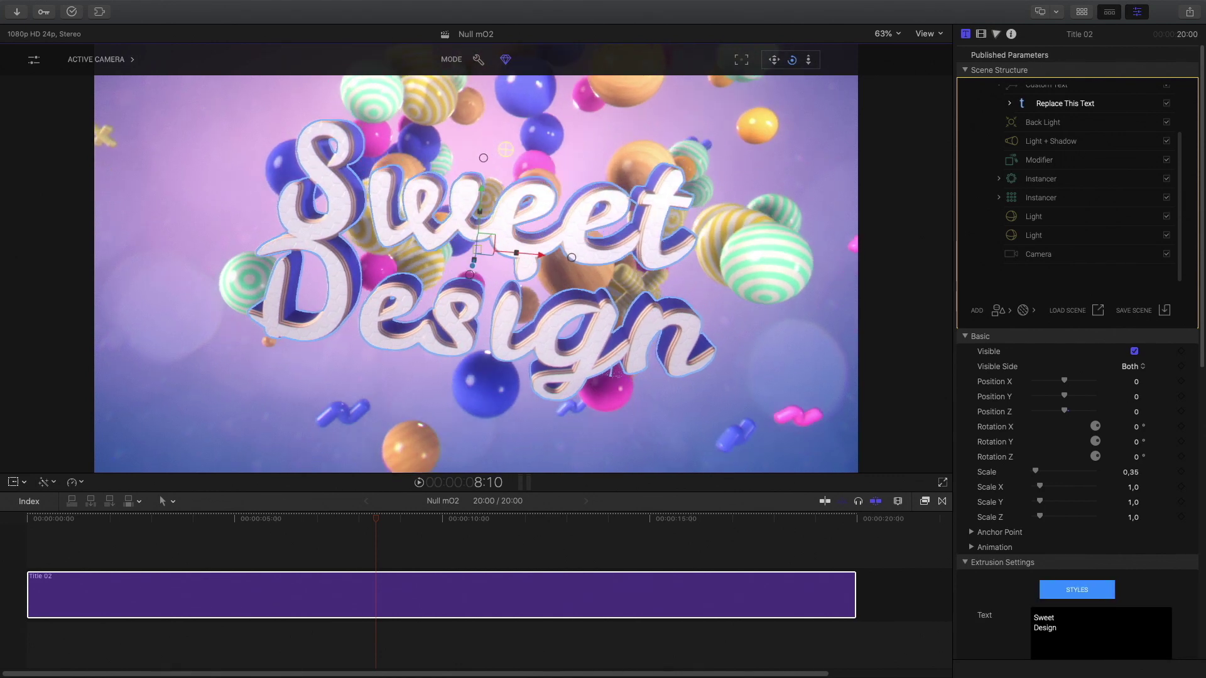
drag(498, 228, 527, 190)
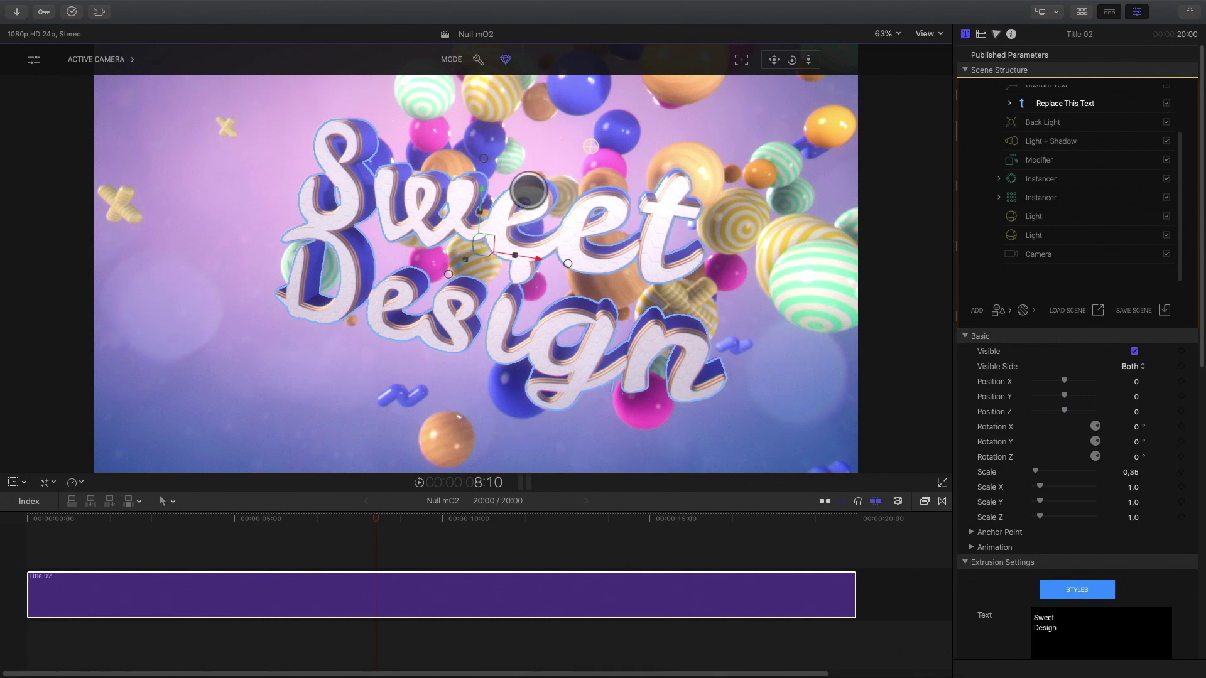
click(86, 59)
click(94, 73)
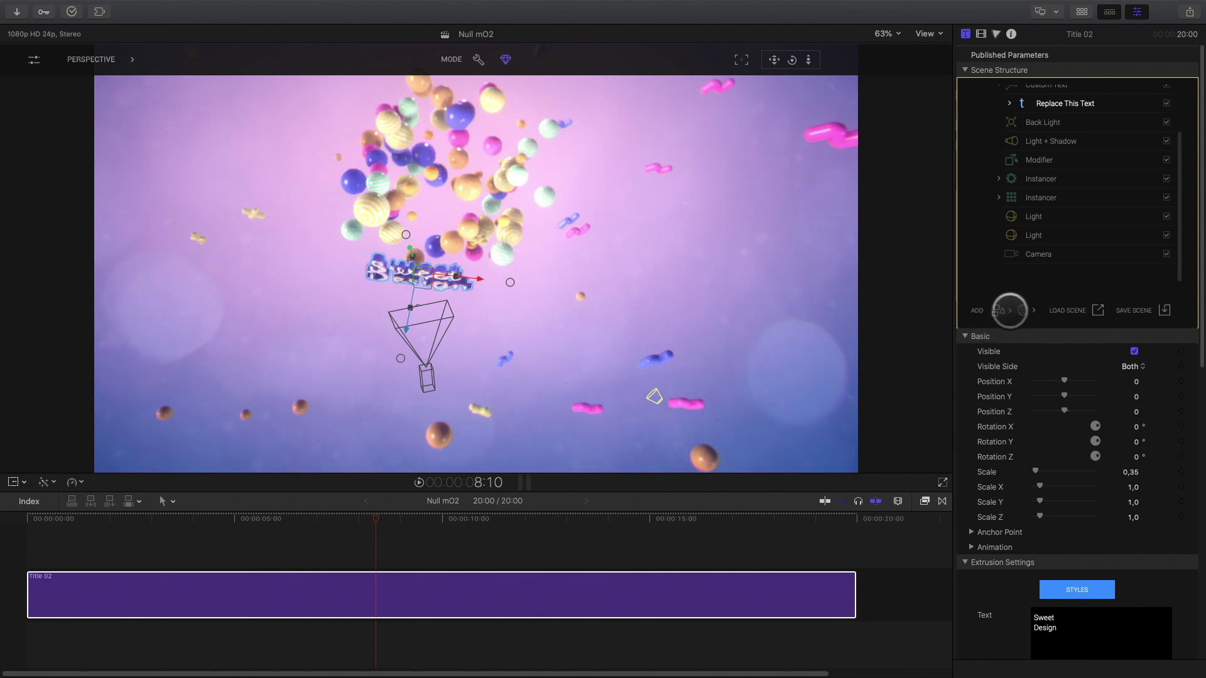
Add a null between the second Light and Camera and move it down to the title
click(1005, 310)
click(1030, 386)
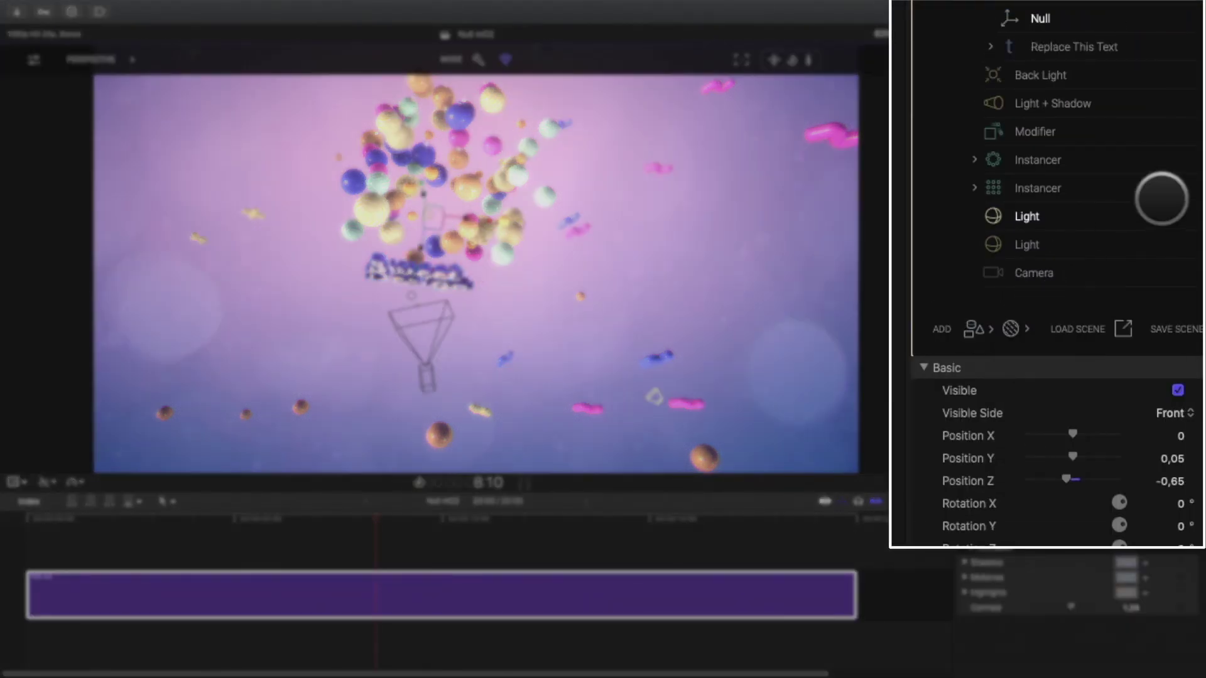
drag(1092, 23, 1005, 248)
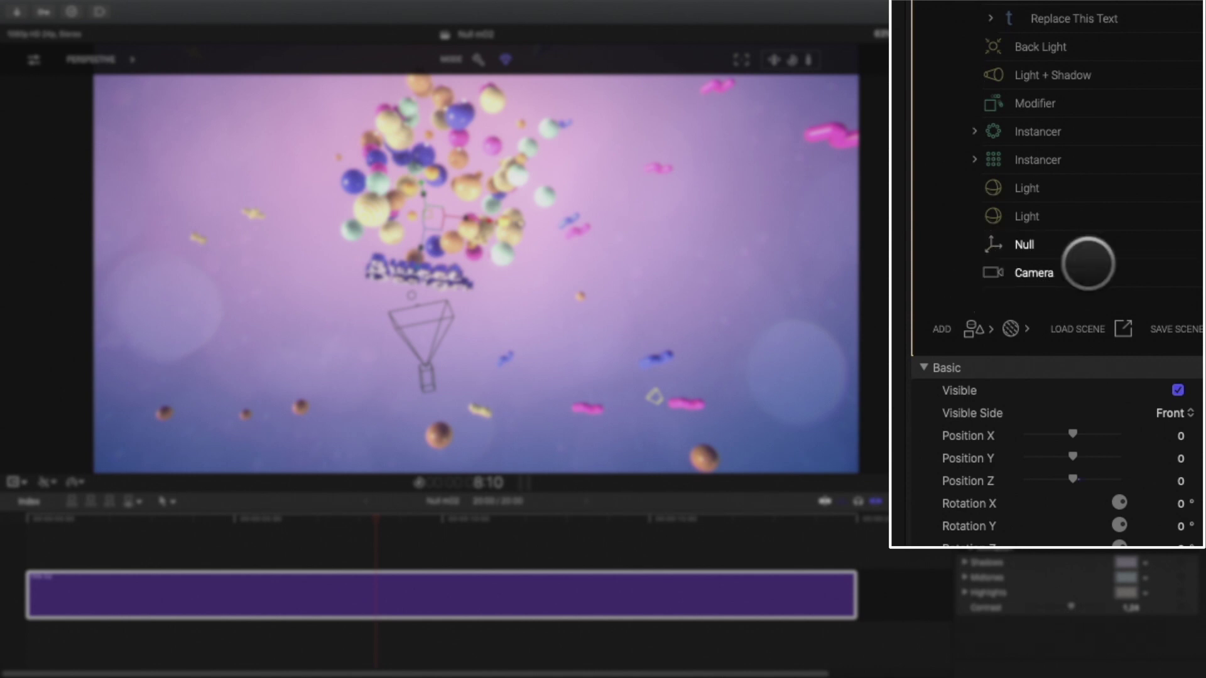
click(1022, 245)
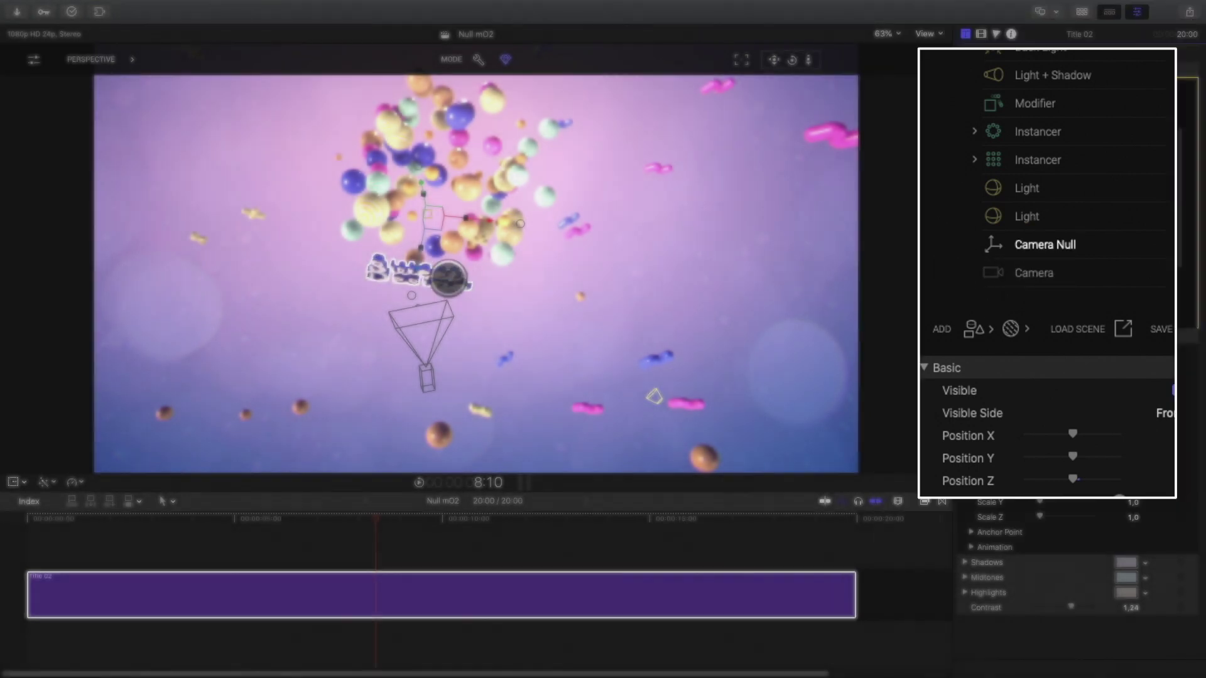
drag(402, 258, 405, 324)
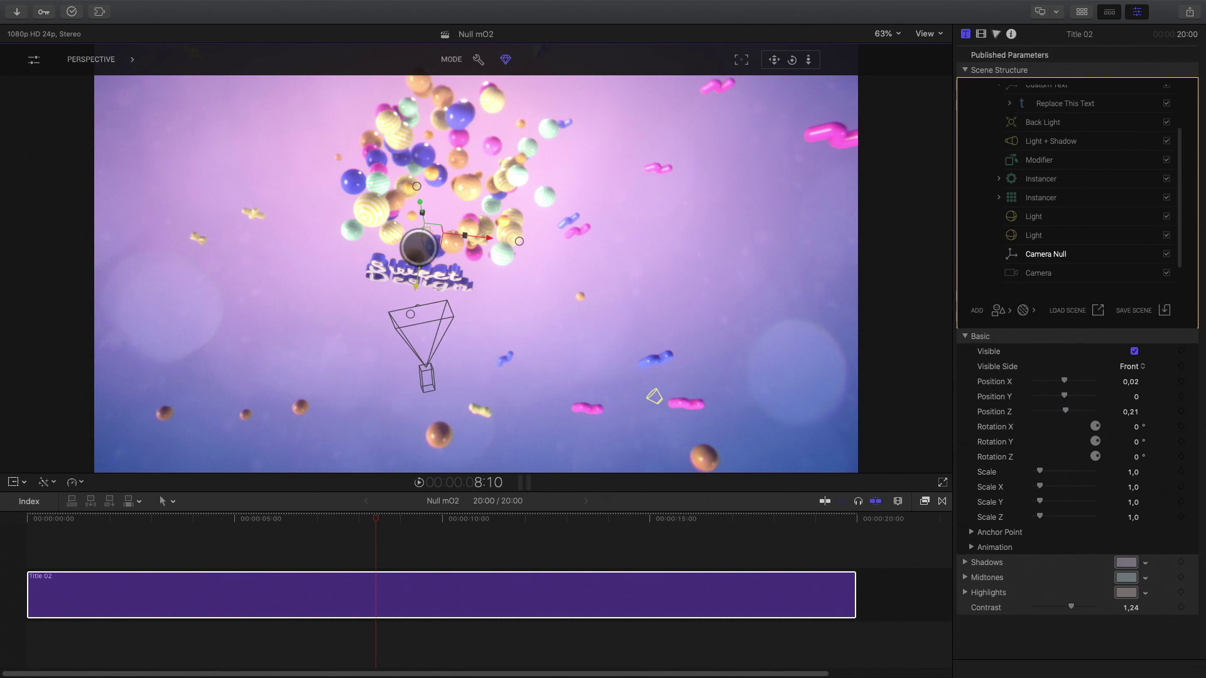
Parent the Camera under the Camera Null and nudge the null to X -0,08, Z 0,21
click(1024, 271)
drag(1014, 288, 1028, 259)
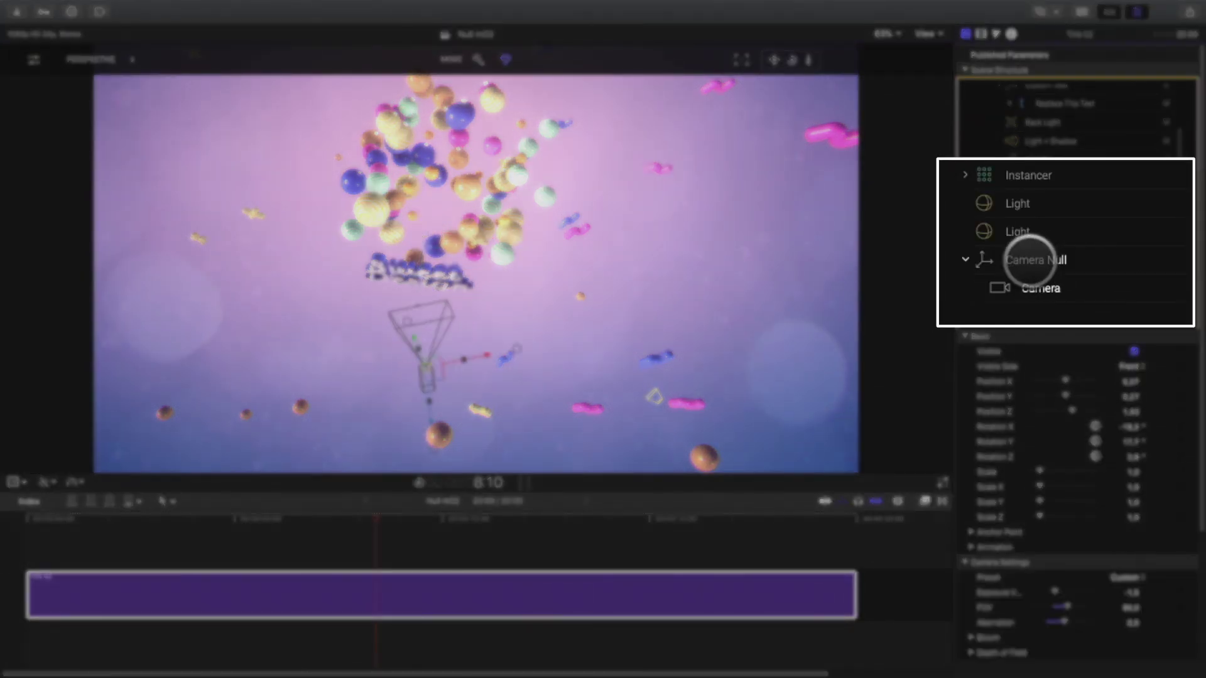
click(998, 257)
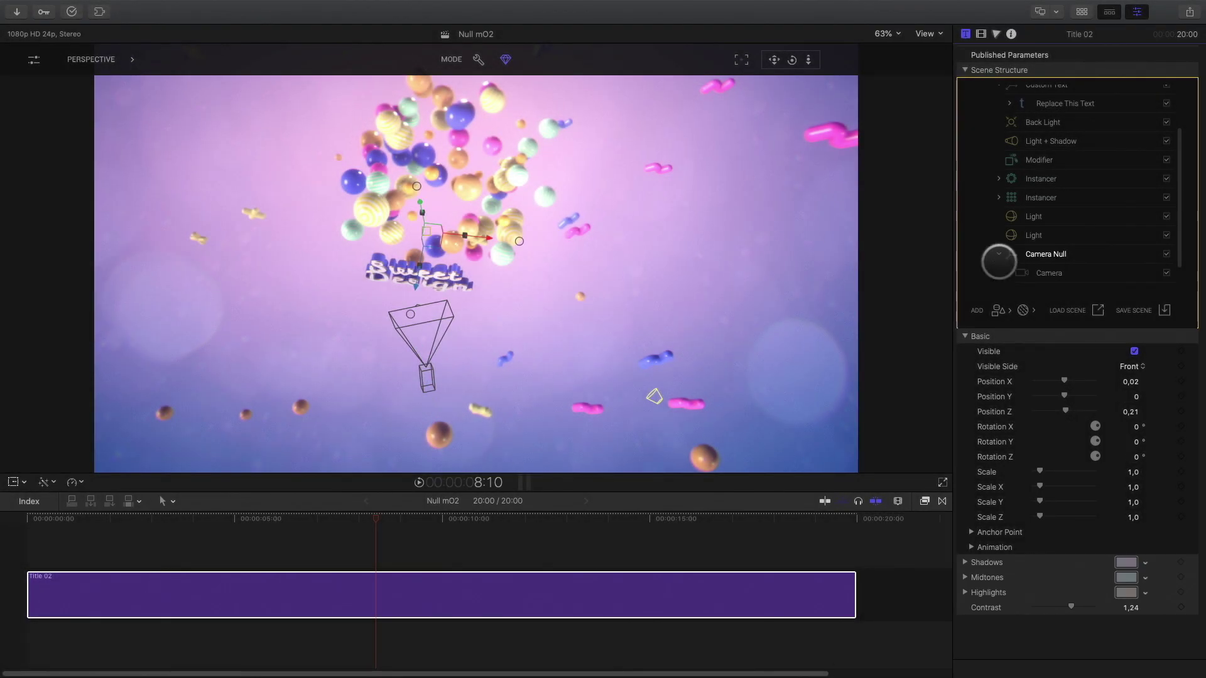
drag(424, 236, 495, 312)
Through the active camera, swing the Camera Null sideways, then rotate it back forward in perspective view
click(91, 59)
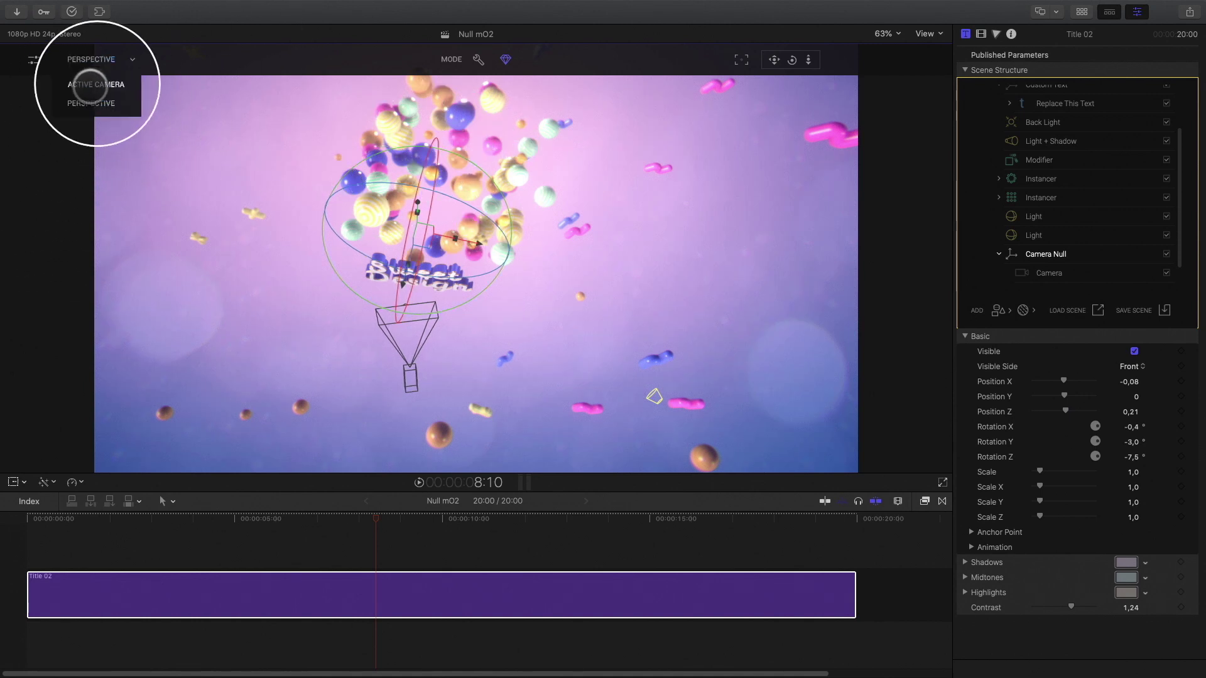
click(94, 84)
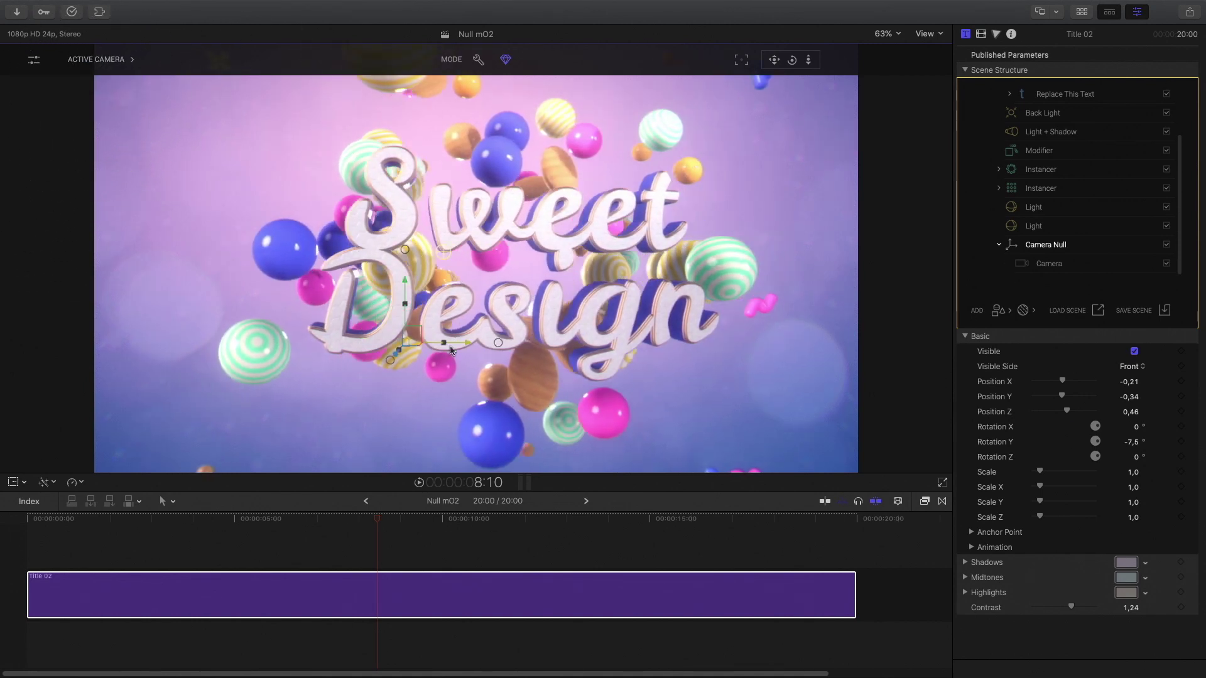
drag(390, 282, 477, 361)
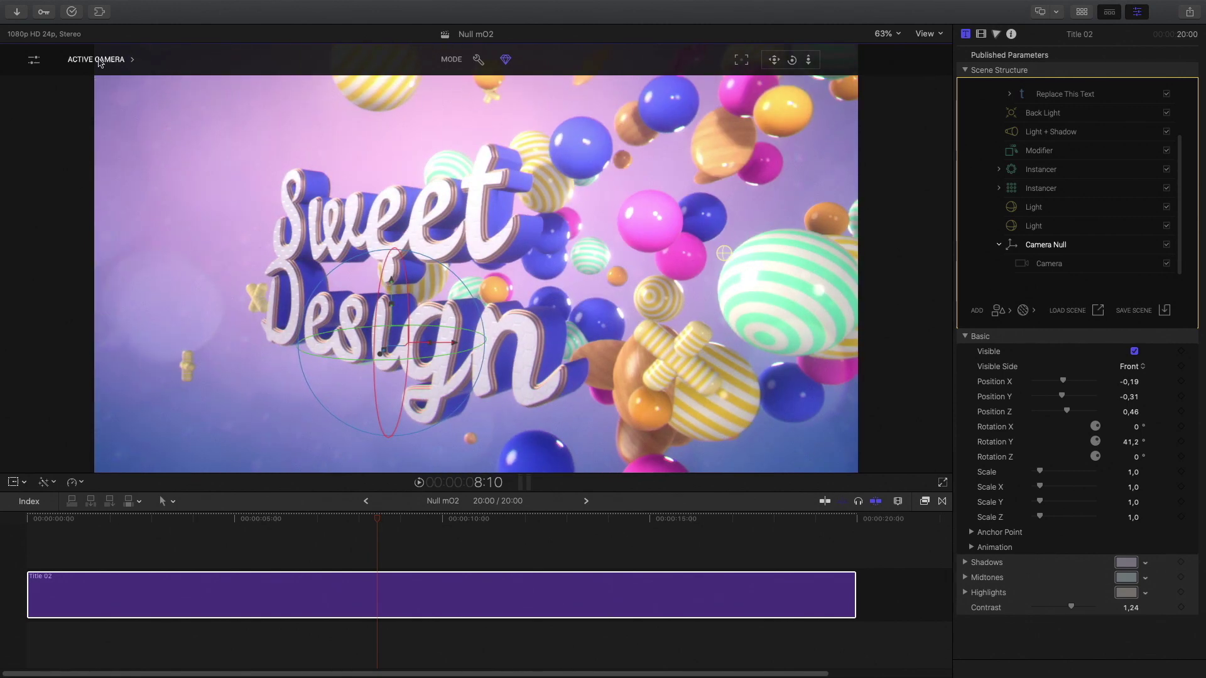
click(96, 59)
click(103, 113)
drag(368, 346, 394, 327)
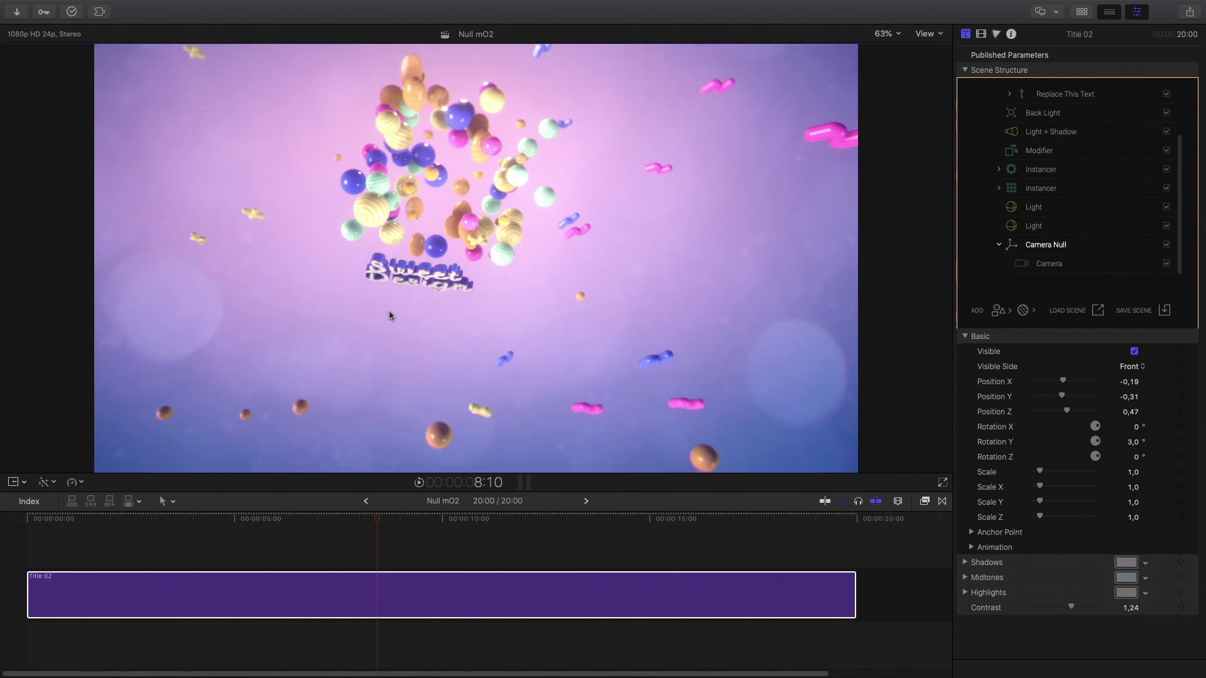
Tilt the Camera Null so the active camera looks down on Sweet Design
click(96, 59)
click(95, 78)
mouse_move(385, 266)
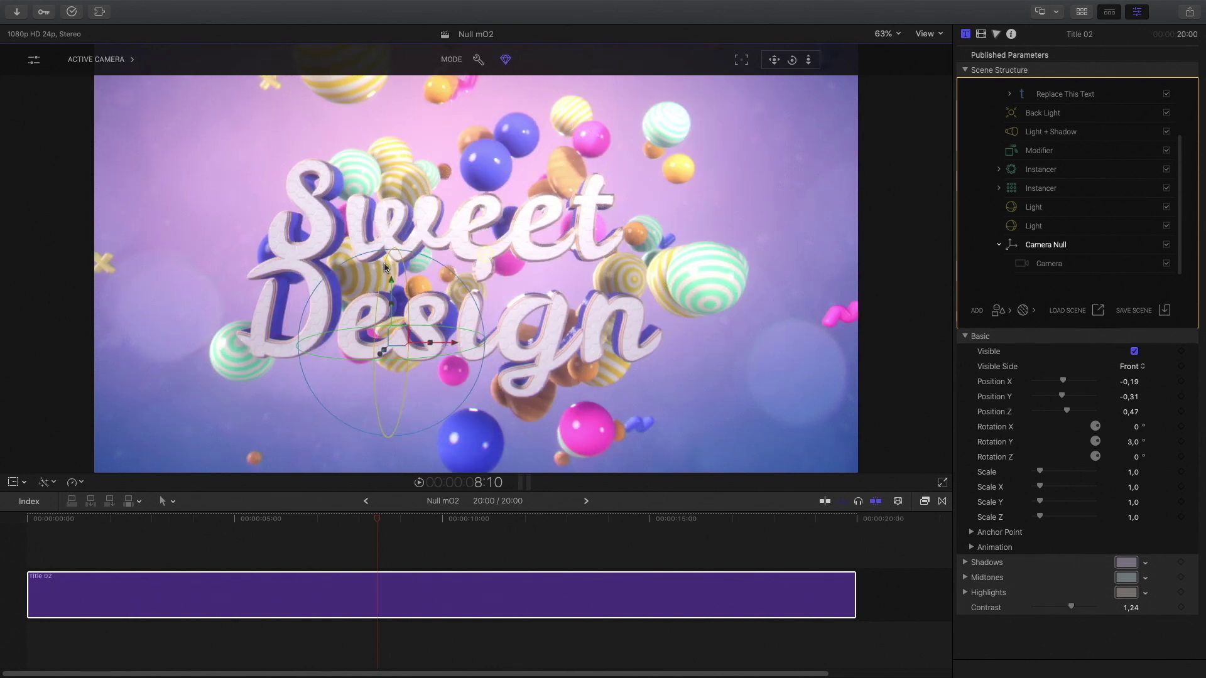
drag(385, 270, 388, 322)
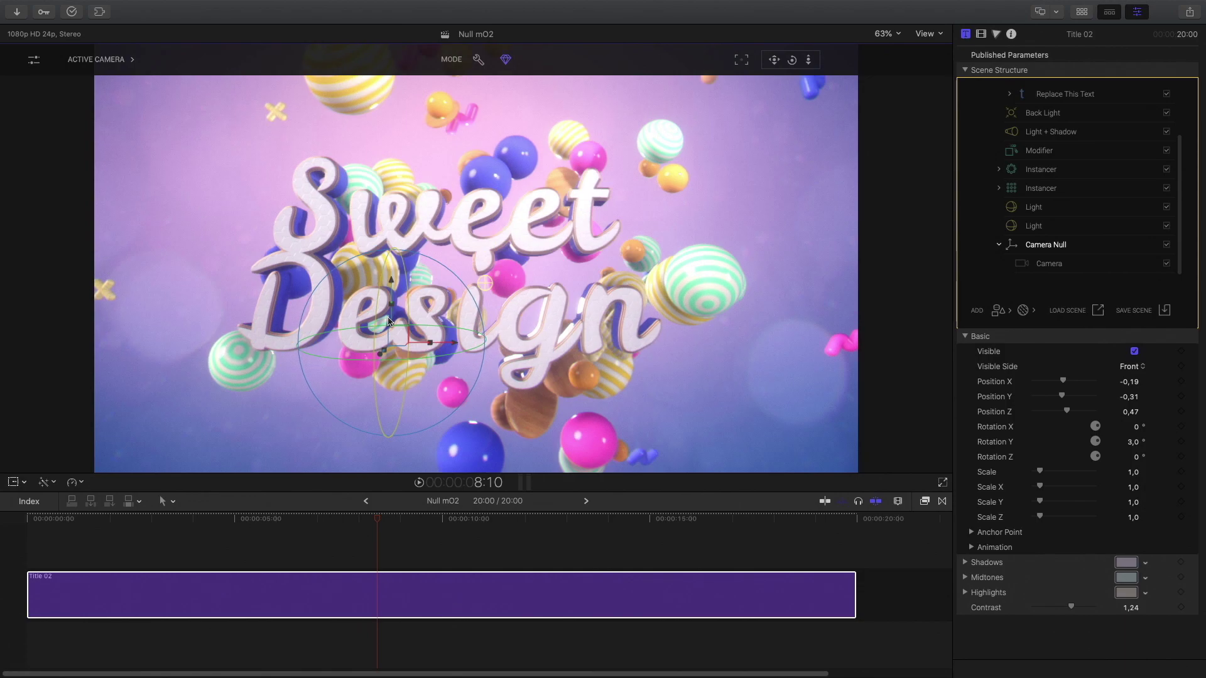